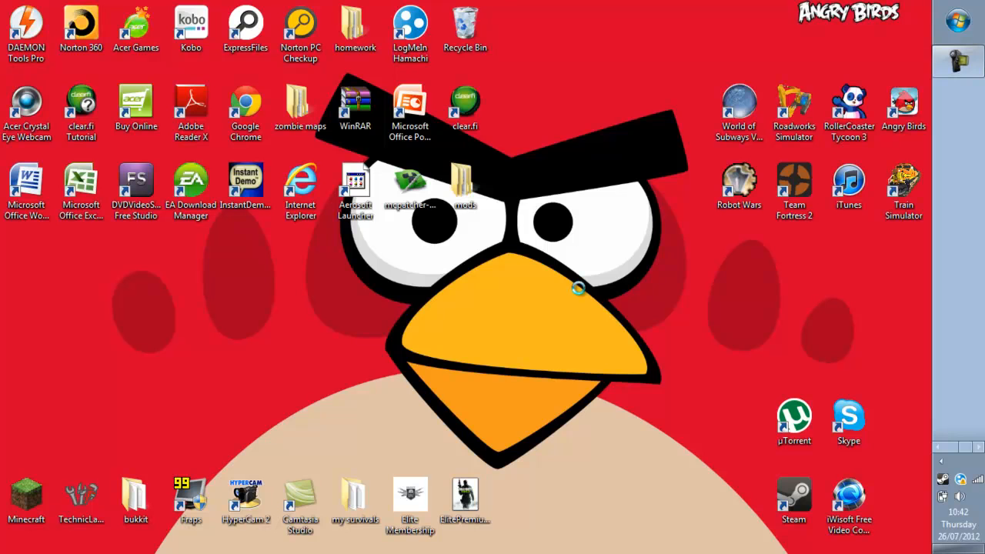
# Create a new folder on the desktop named 'BUKKIT SERVER'.
pyautogui.rightClick(579, 282)
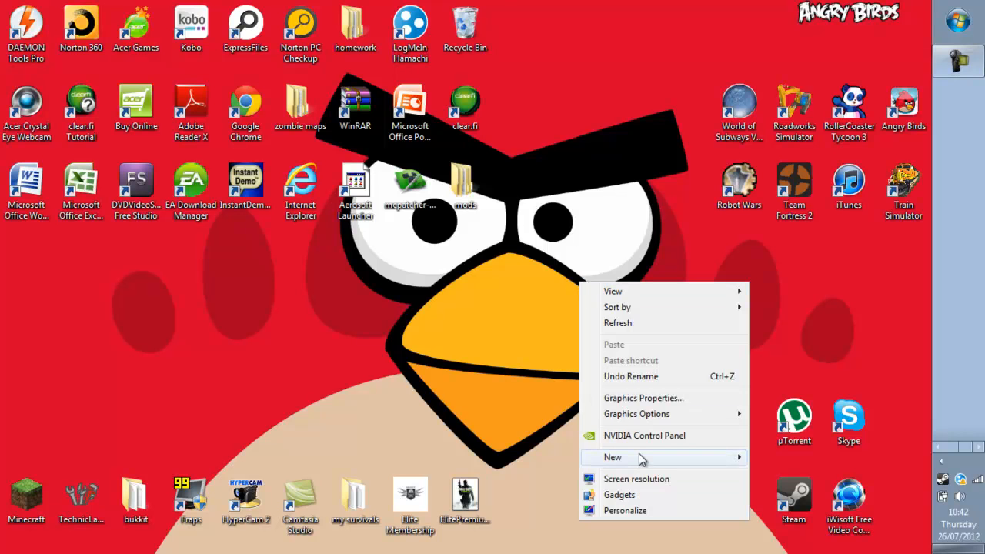
pyautogui.moveTo(642, 458)
pyautogui.click(800, 280)
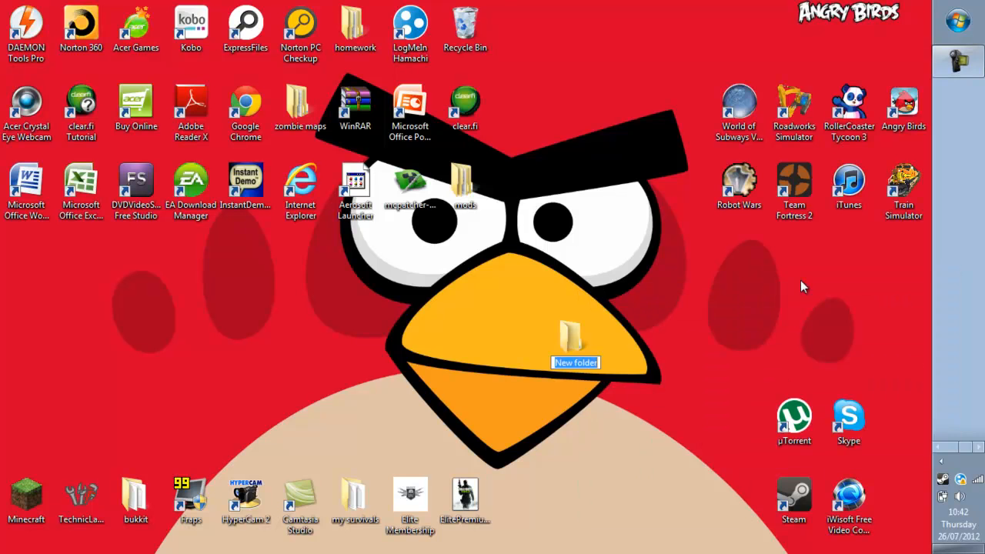
pyautogui.write('BUKKIT SERVER')
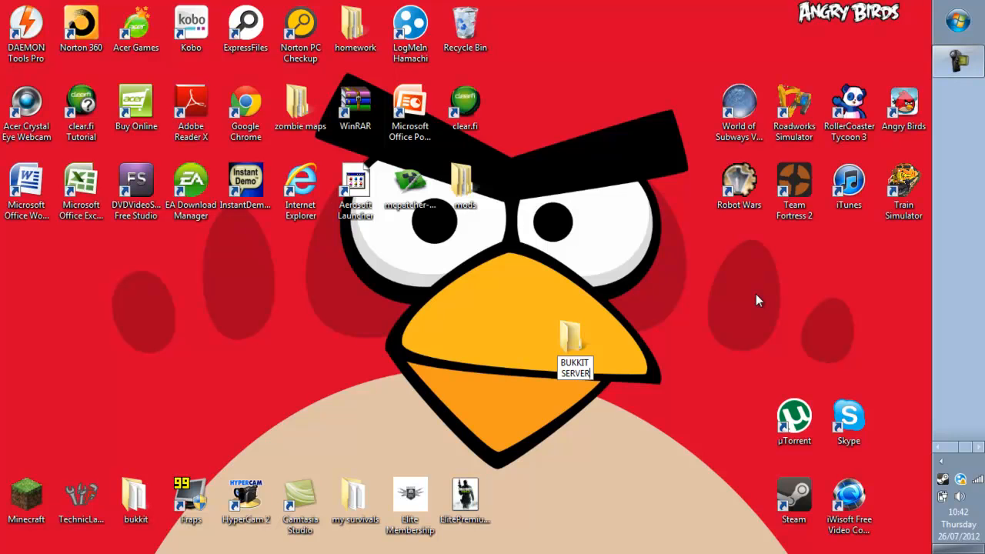
pyautogui.press('Return')
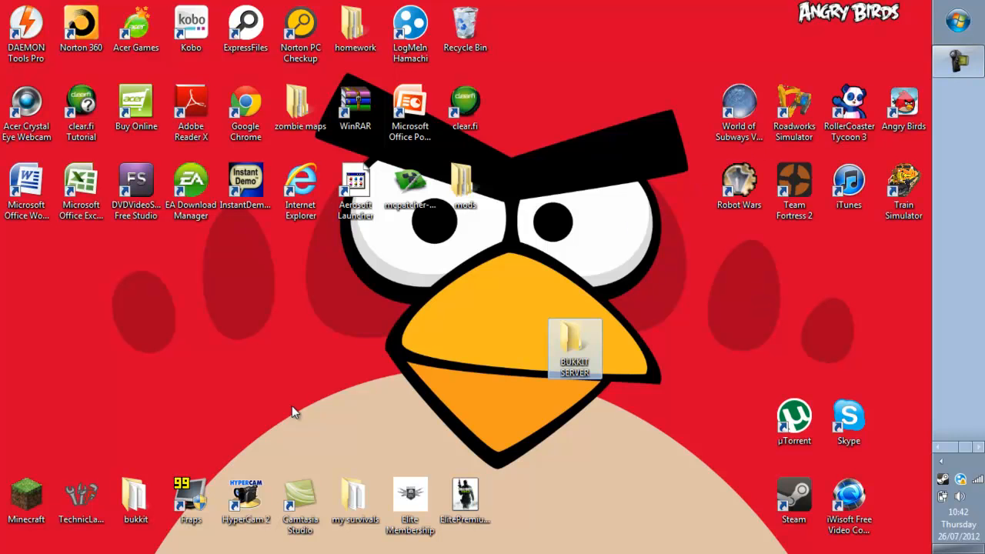
# View the contents of the my survivals and bukkit folders, then close them.
pyautogui.doubleClick(355, 504)
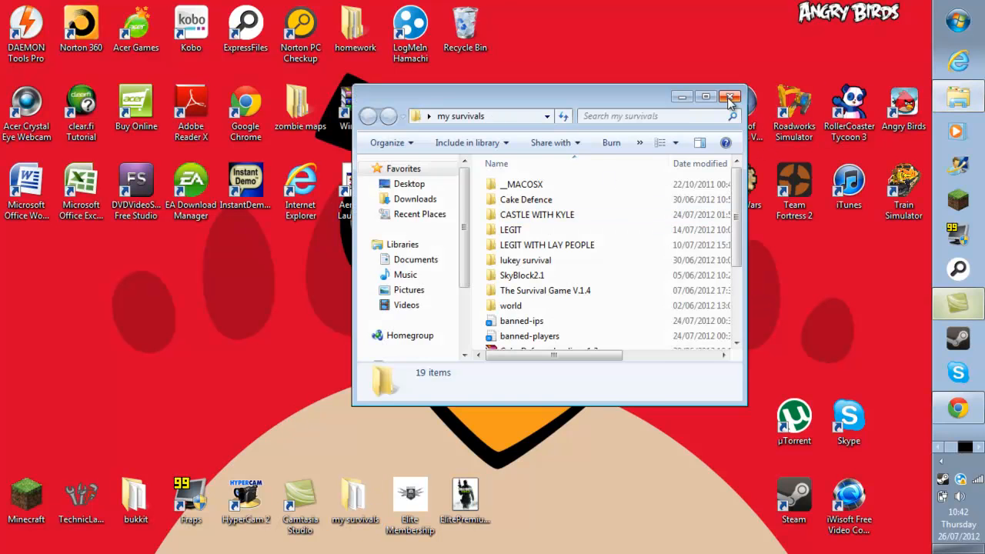
pyautogui.hotkey('alt', 'F4')
pyautogui.doubleClick(135, 500)
pyautogui.scroll(-4, 519, 279)
pyautogui.scroll(4, 512, 273)
pyautogui.click(731, 96)
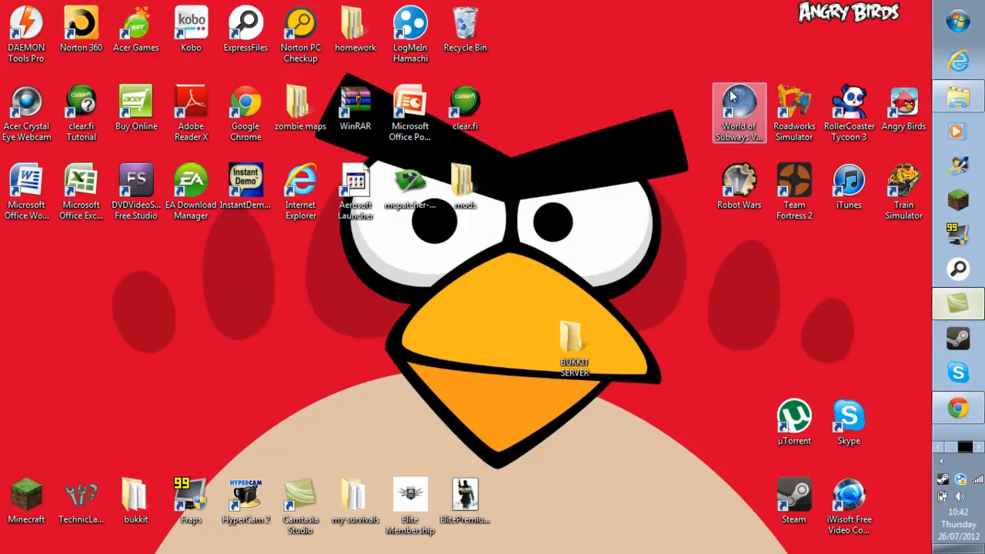
# Check that the new BUKKIT SERVER folder is empty, then bring up the Start menu.
pyautogui.doubleClick(570, 346)
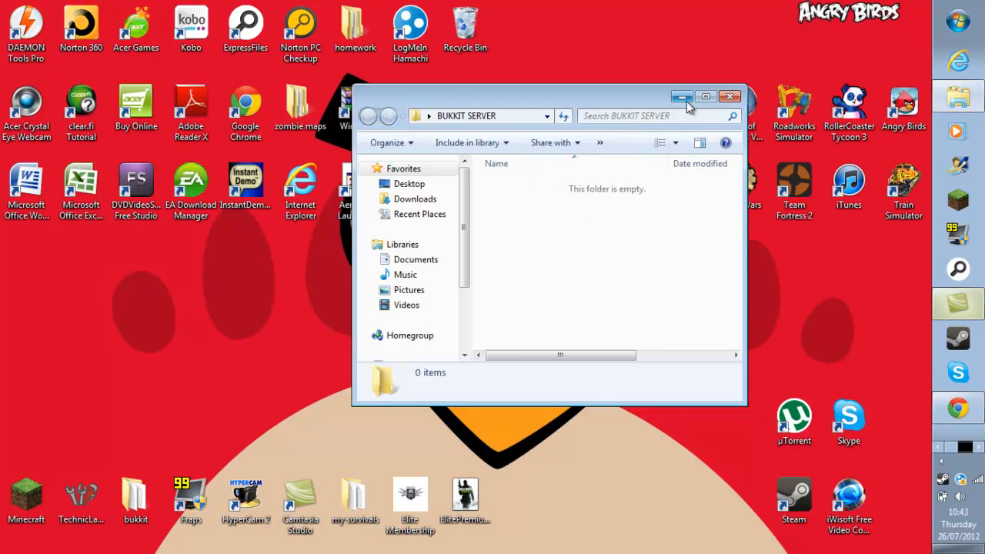
pyautogui.click(728, 97)
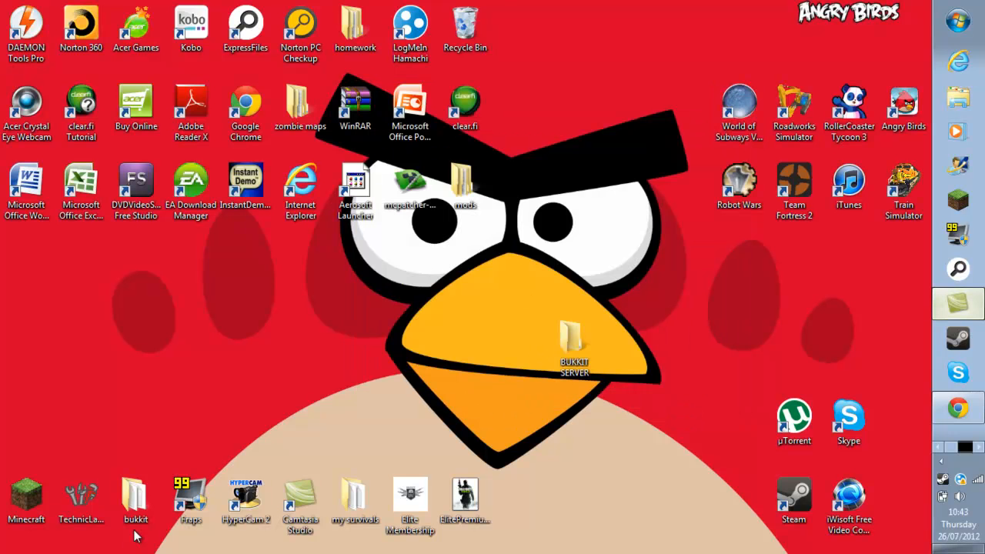
pyautogui.moveTo(607, 291); pyautogui.dragTo(583, 391)
pyautogui.click(583, 384)
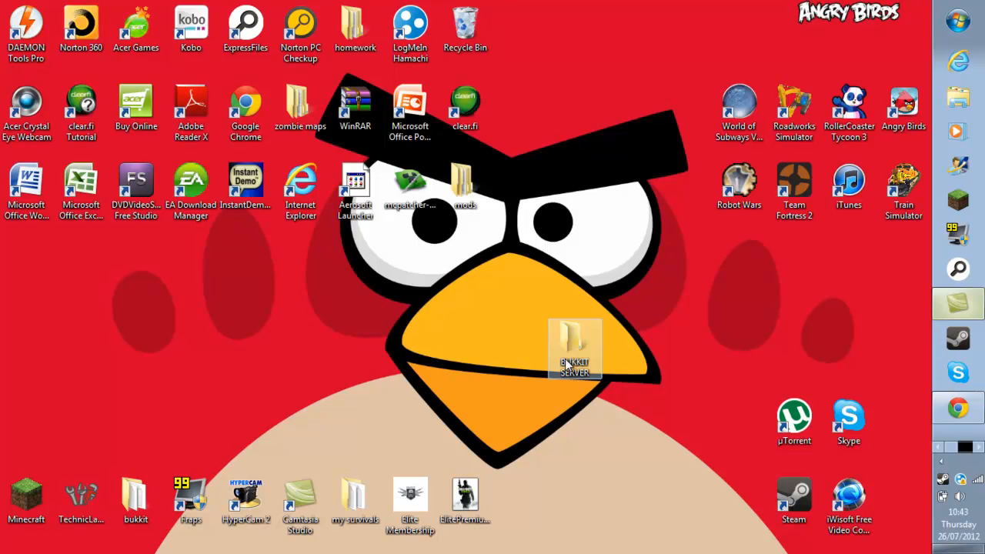
pyautogui.click(955, 23)
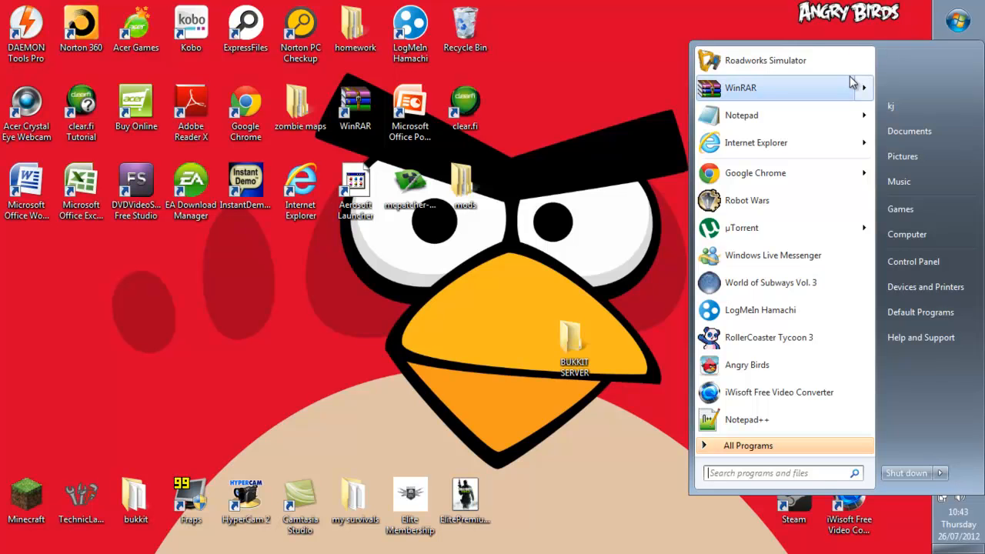
# Return to the Bukkit wiki in Chrome and download the recommended CraftBukkit build.
pyautogui.moveTo(850, 76)
pyautogui.click(757, 27)
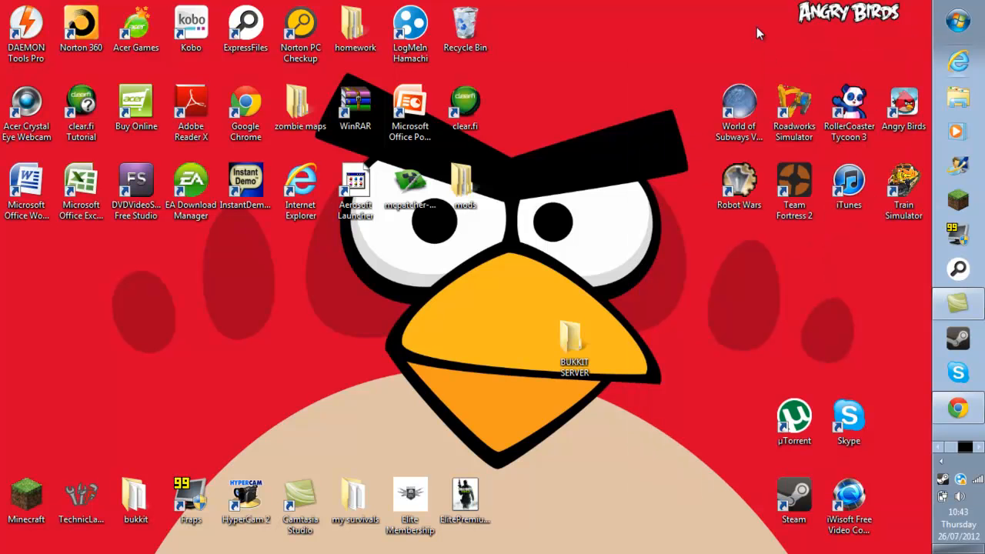
pyautogui.click(958, 408)
pyautogui.scroll(-2, 335, 293)
pyautogui.scroll(-3, 338, 295)
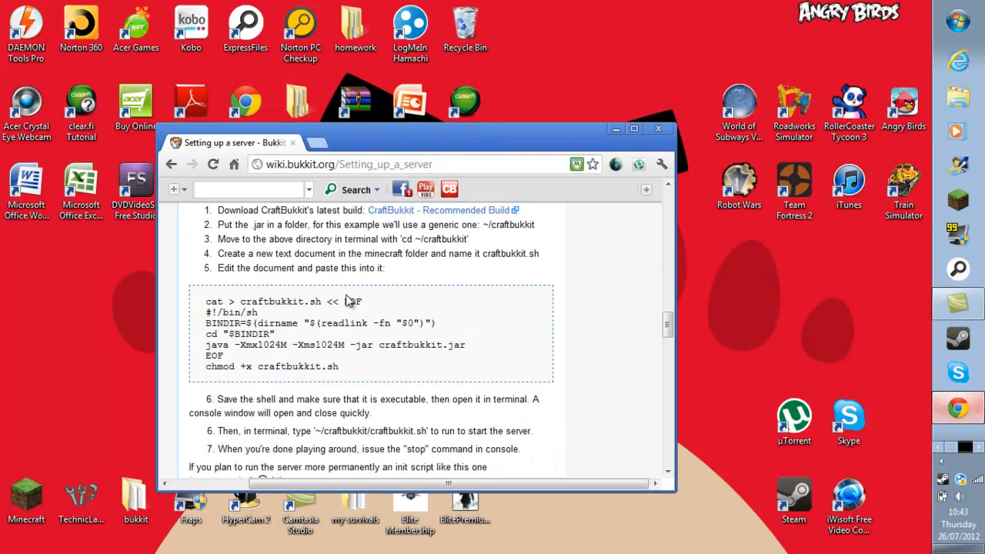
pyautogui.scroll(1, 352, 300)
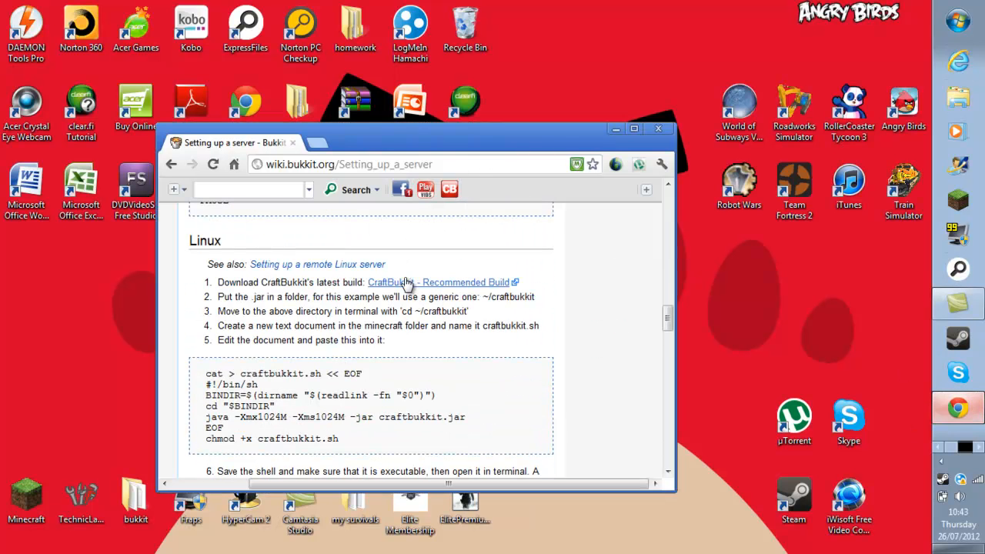
pyautogui.click(408, 285)
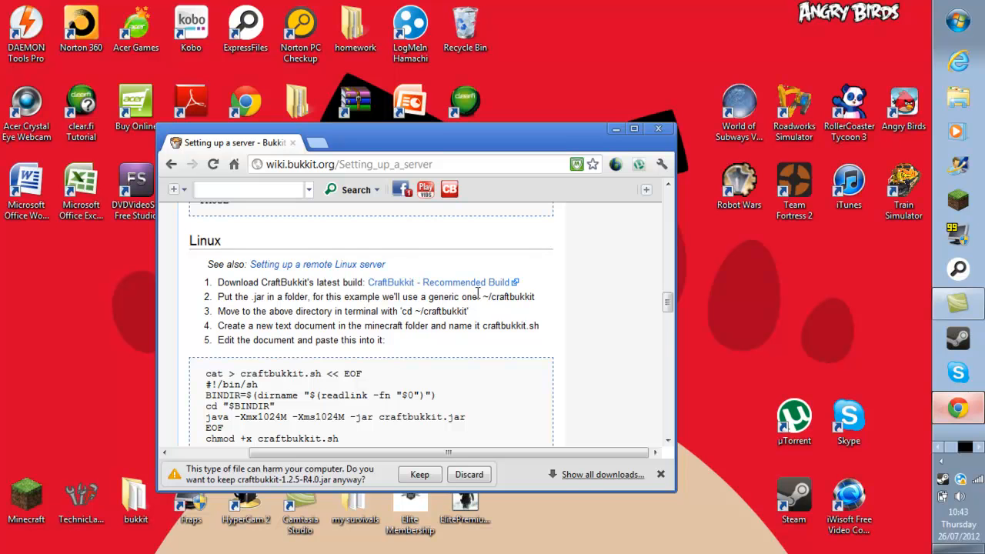
# Discard the flagged CraftBukkit download and request the recommended build again.
pyautogui.scroll(-6, 478, 295)
pyautogui.scroll(3, 407, 279)
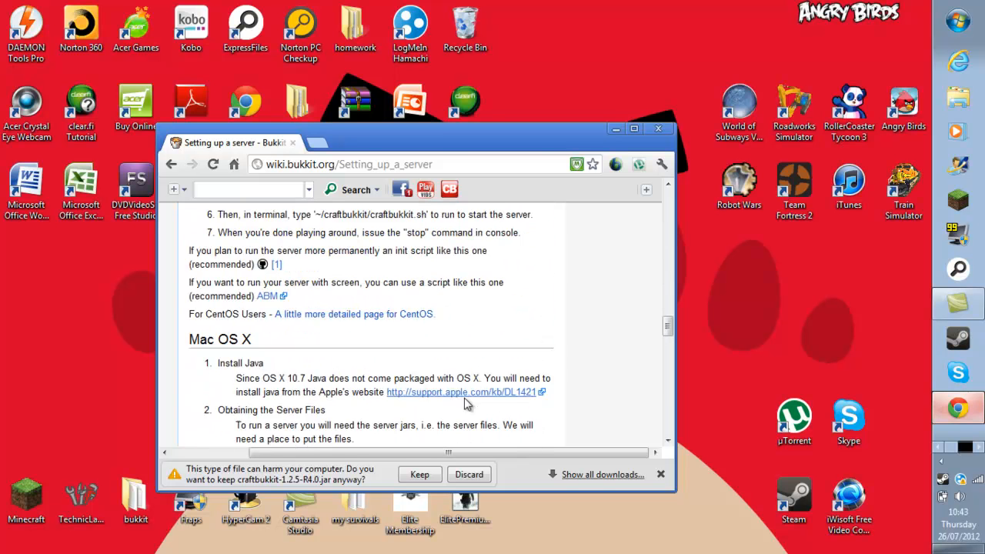
pyautogui.click(468, 474)
pyautogui.scroll(4, 400, 419)
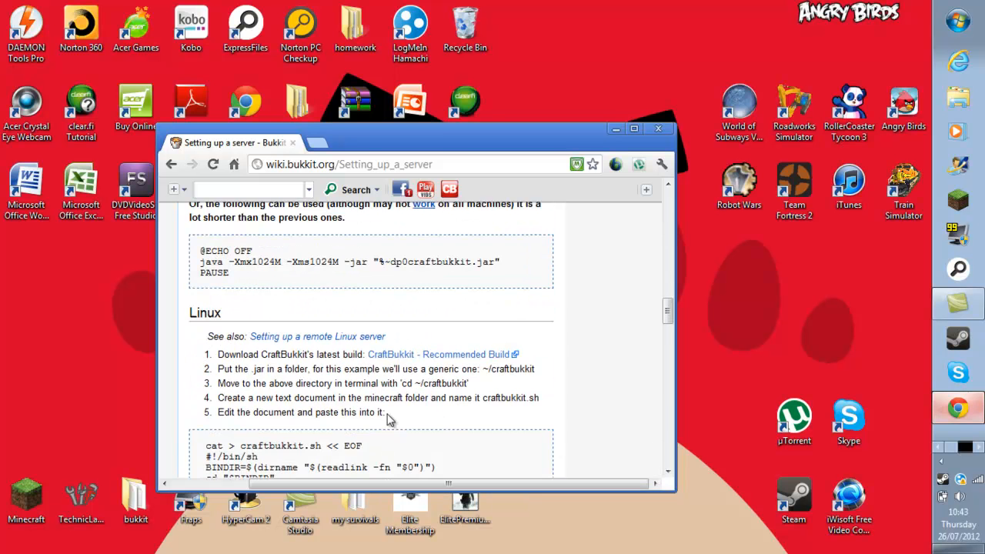
pyautogui.scroll(4, 389, 420)
pyautogui.scroll(6, 389, 419)
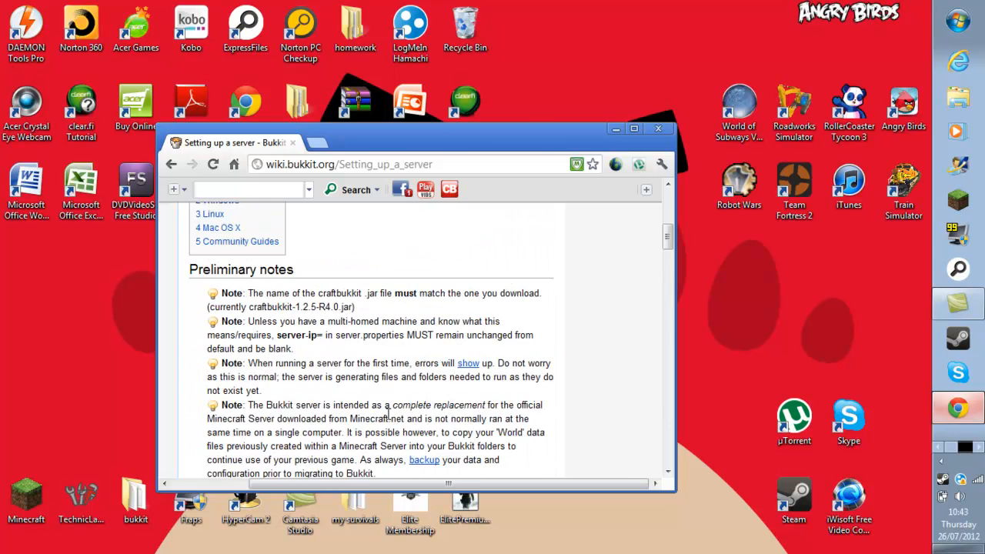
pyautogui.scroll(-3, 389, 419)
pyautogui.scroll(-1, 272, 343)
pyautogui.click(434, 235)
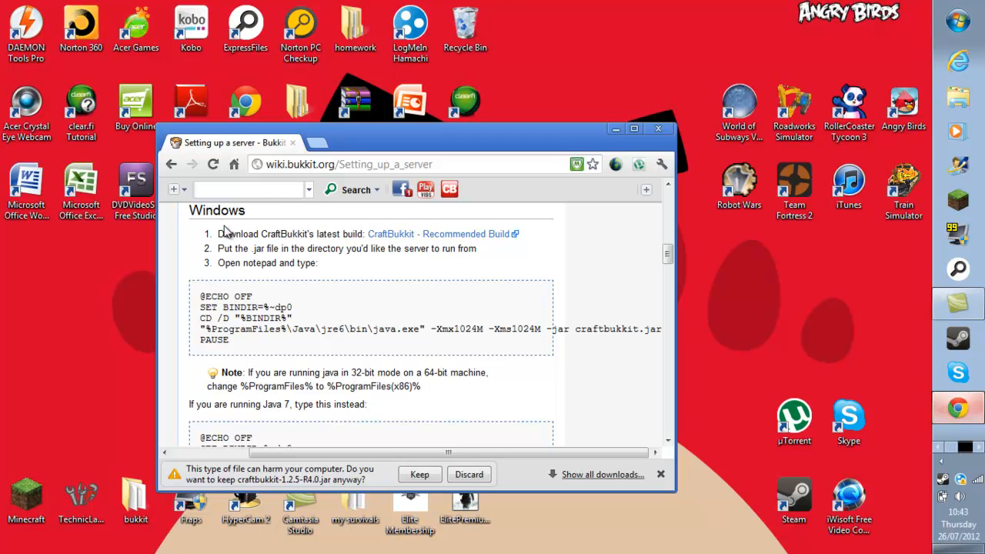
# Keep the craftbukkit-1.2.5-R4.0.jar download, minimize Chrome, and show the Start menu.
pyautogui.scroll(10, 397, 238)
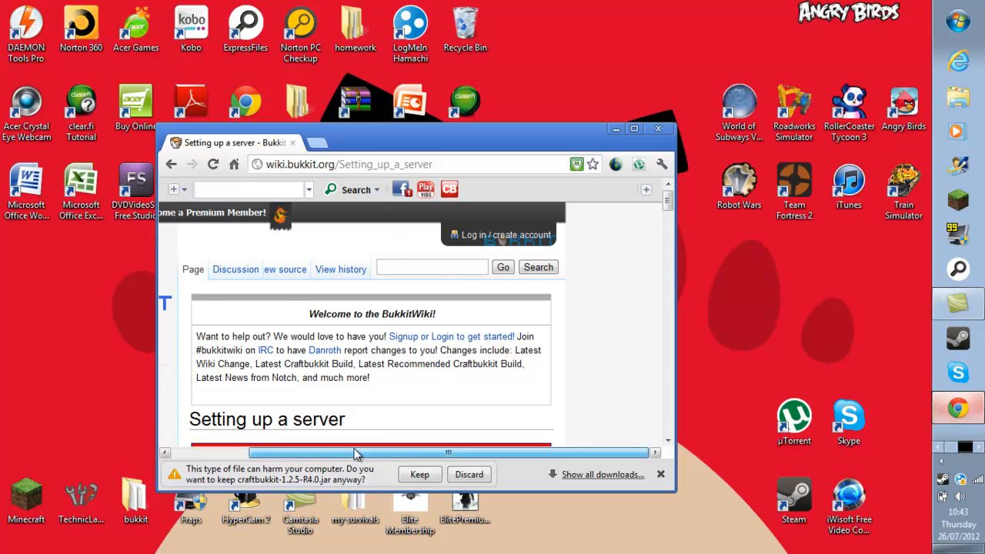
pyautogui.moveTo(357, 453); pyautogui.dragTo(238, 462)
pyautogui.scroll(-10, 235, 317)
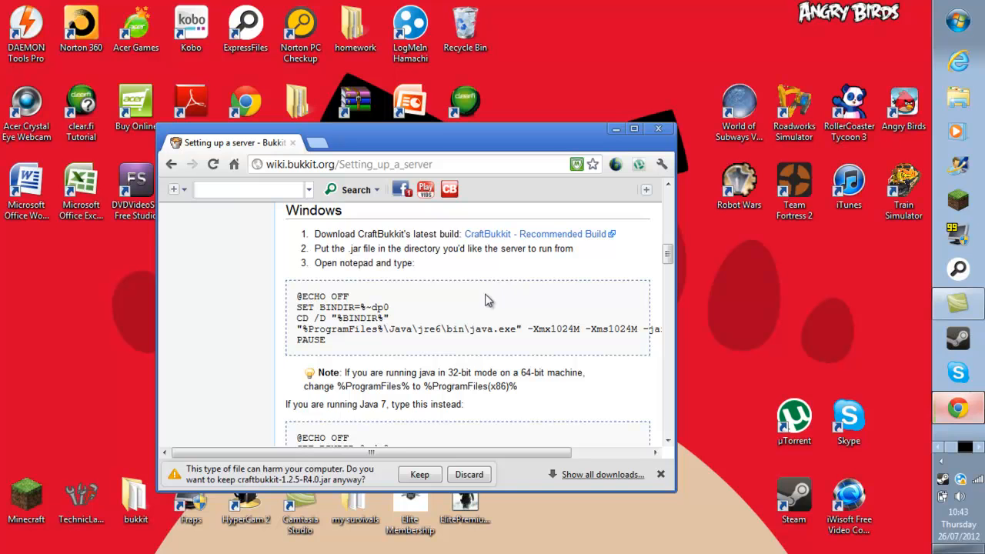
pyautogui.scroll(-2, 487, 300)
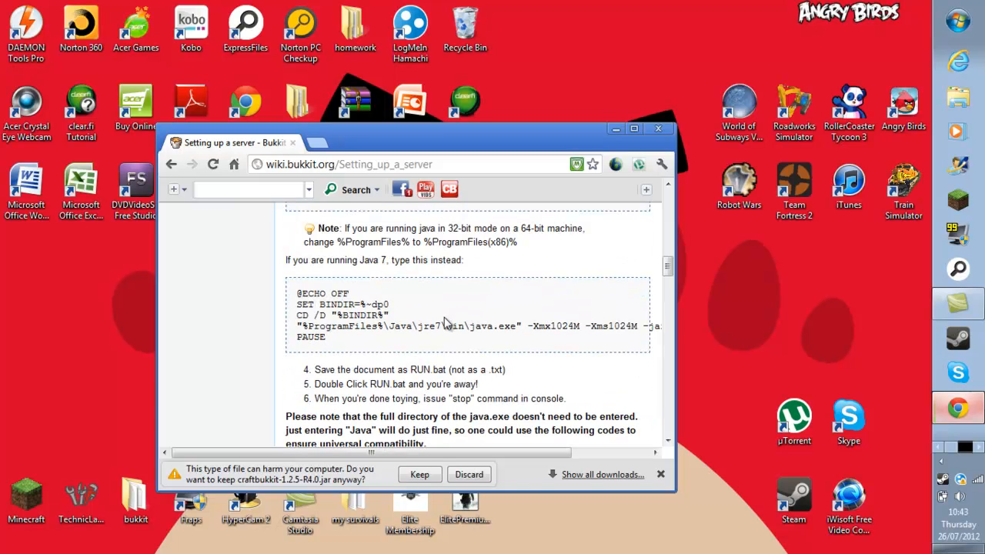
pyautogui.scroll(-3, 427, 285)
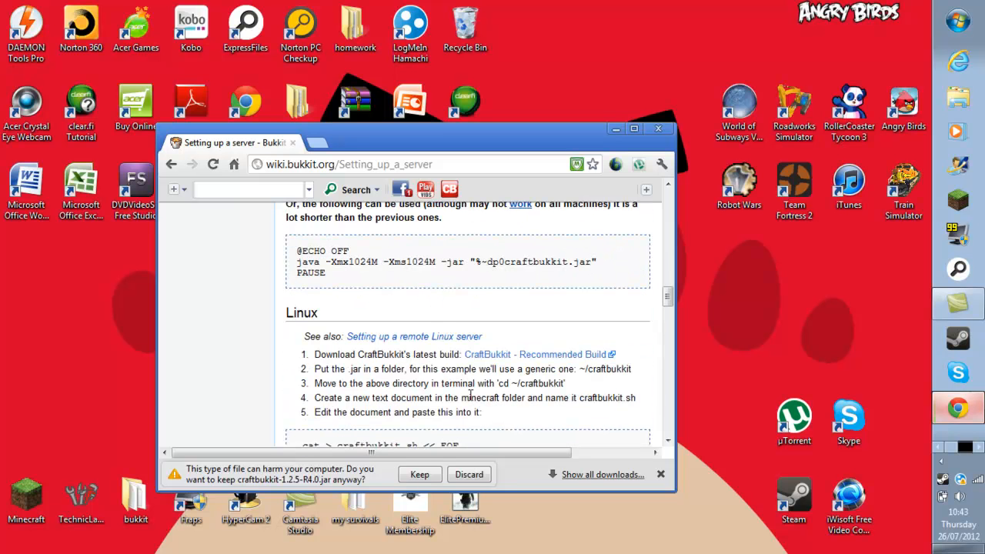
pyautogui.click(422, 474)
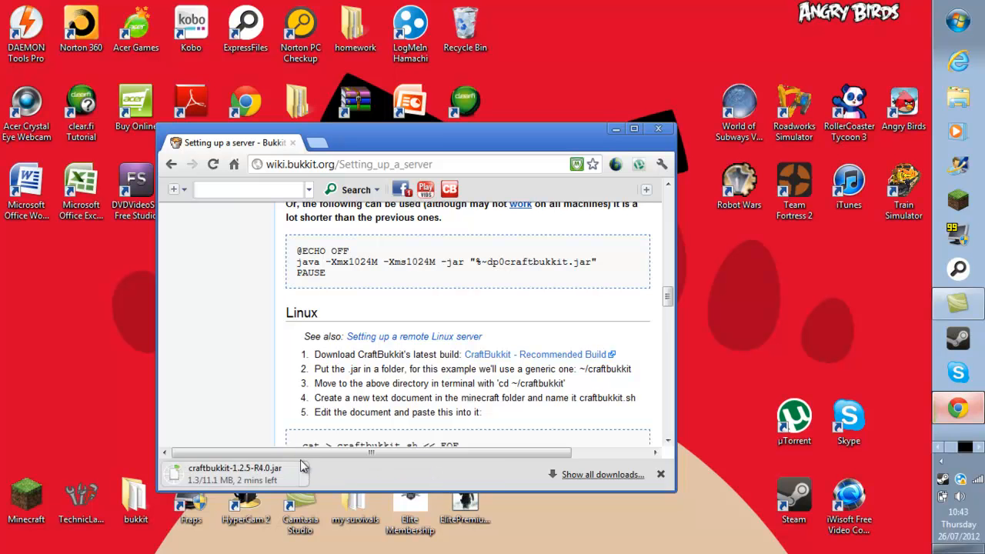
pyautogui.scroll(6, 409, 404)
pyautogui.scroll(6, 446, 386)
pyautogui.scroll(-6, 438, 377)
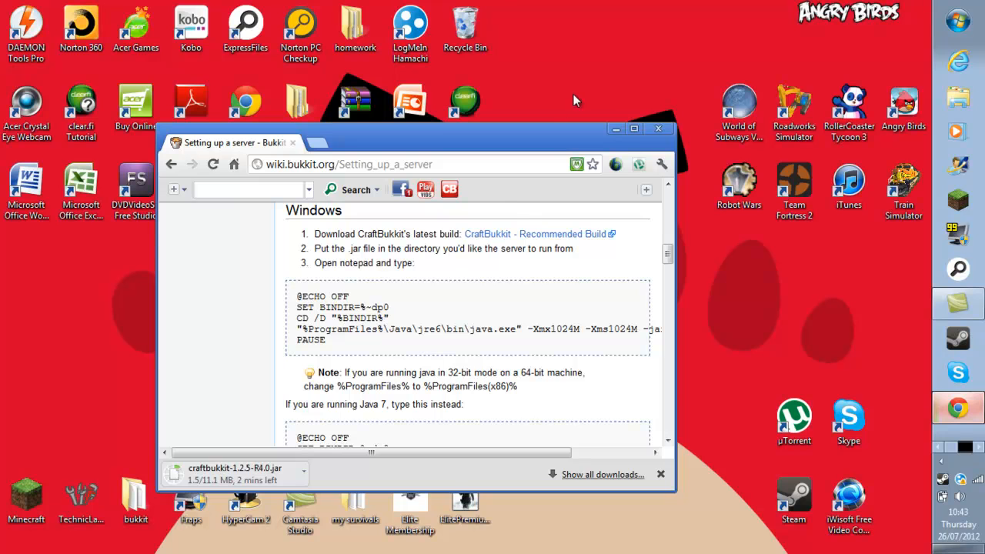
pyautogui.click(614, 133)
pyautogui.click(958, 22)
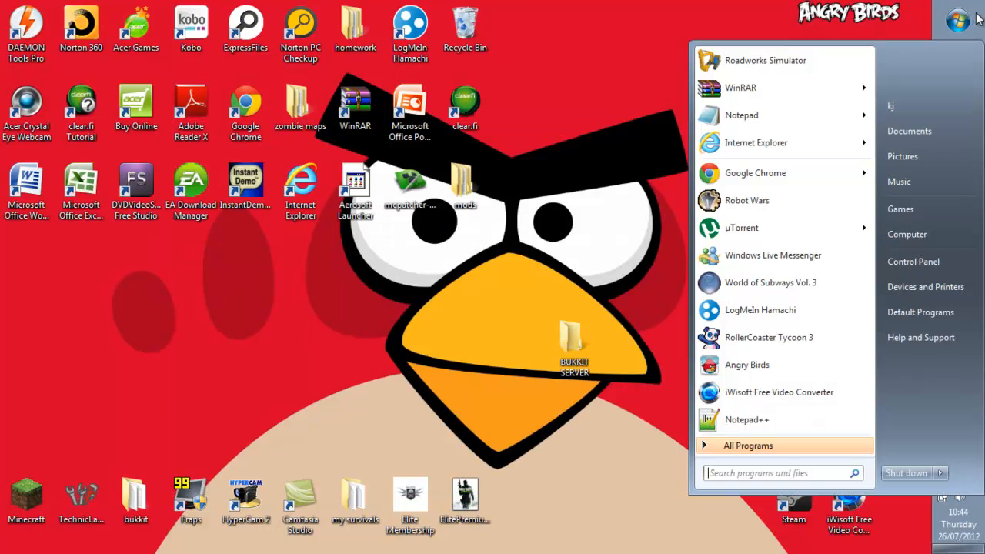
# View the computer's System properties (64-bit, 6.00 GB RAM) in a smaller window.
pyautogui.rightClick(924, 233)
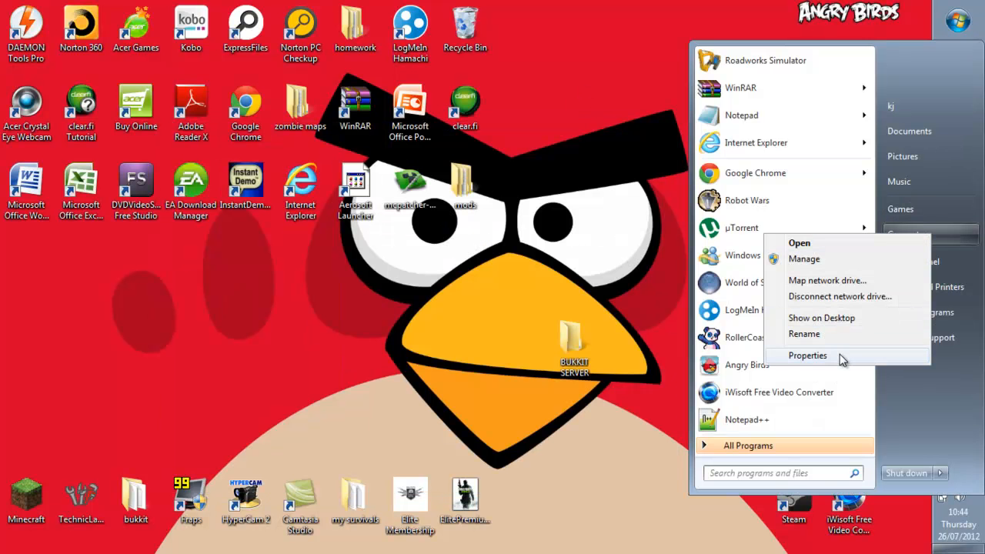
pyautogui.click(842, 358)
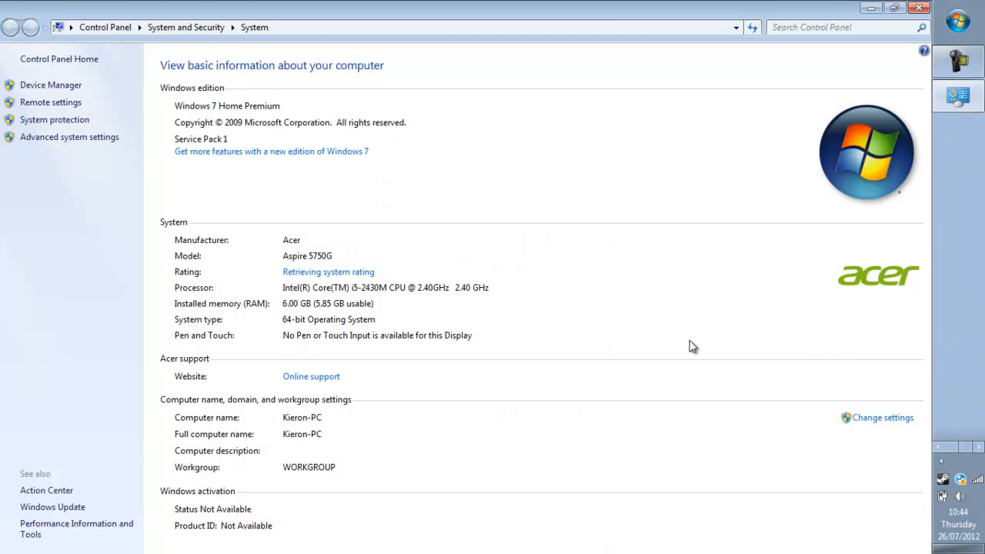
pyautogui.click(894, 8)
pyautogui.click(958, 22)
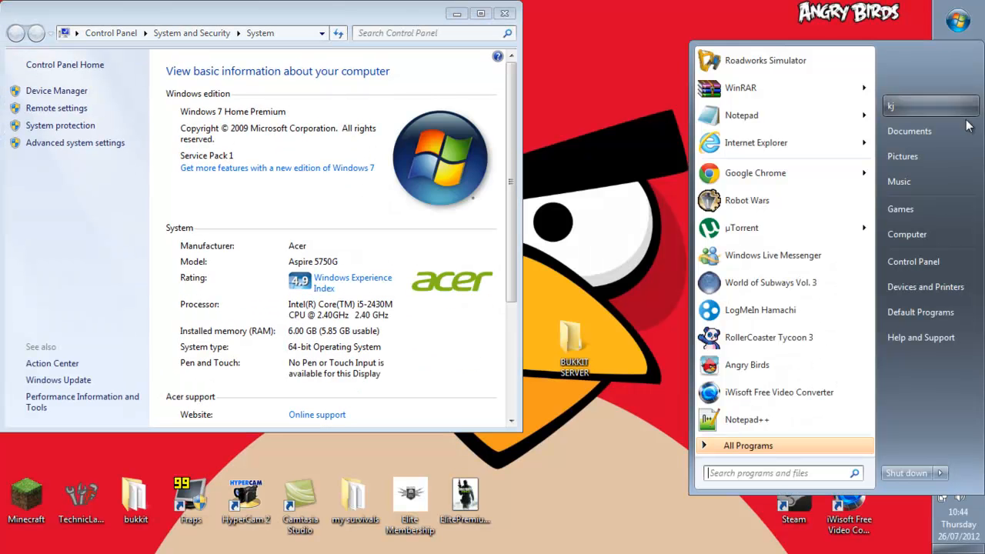
pyautogui.rightClick(905, 239)
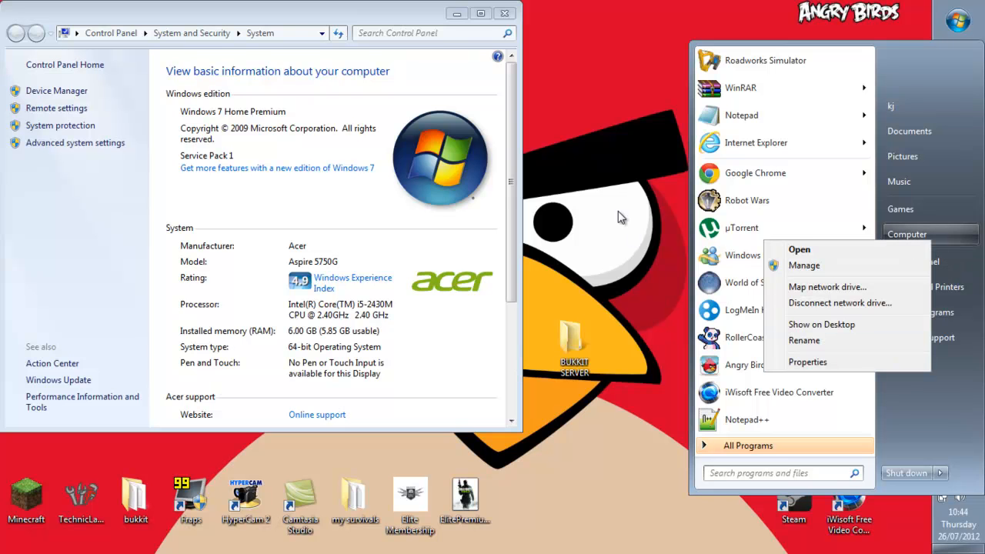
pyautogui.click(618, 213)
# Move the BUKKIT SERVER folder further right on the desktop and close the System window.
pyautogui.moveTo(513, 113); pyautogui.dragTo(507, 147)
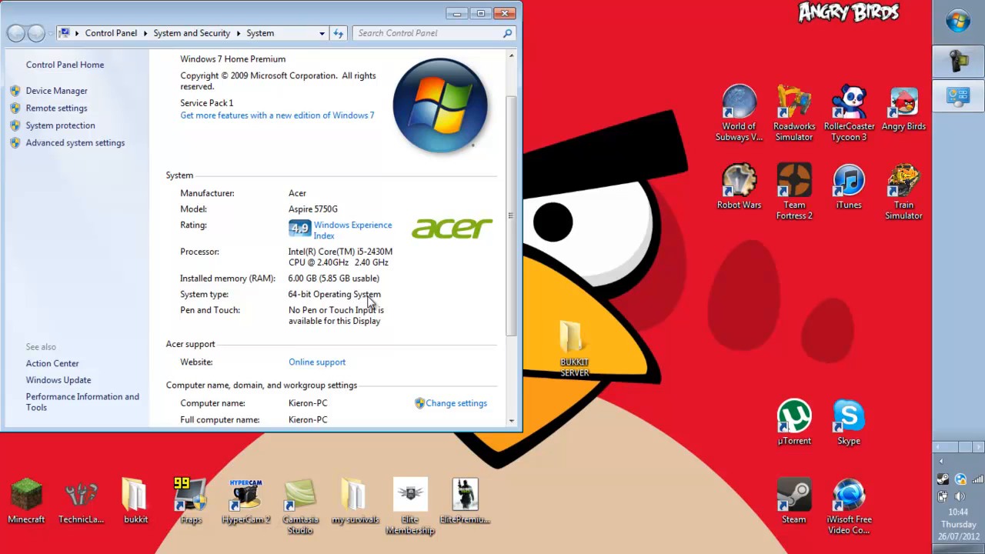
pyautogui.scroll(-3, 380, 299)
pyautogui.scroll(5, 384, 298)
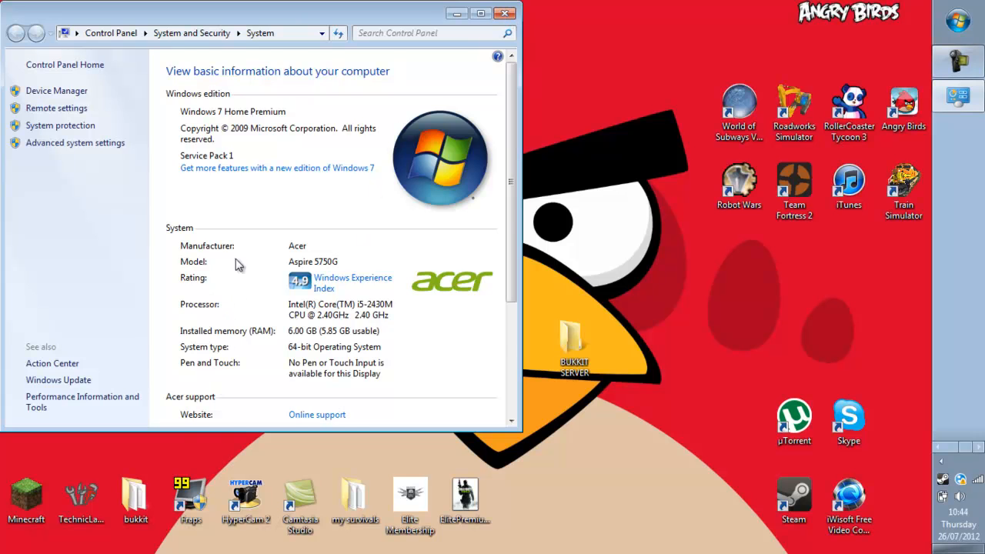
pyautogui.scroll(-2, 238, 265)
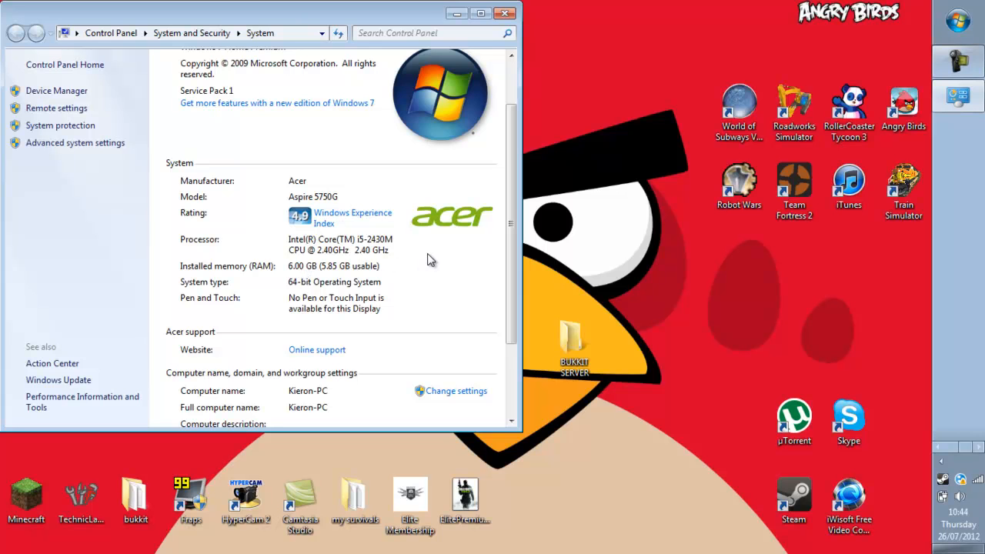
pyautogui.moveTo(581, 337); pyautogui.dragTo(683, 337)
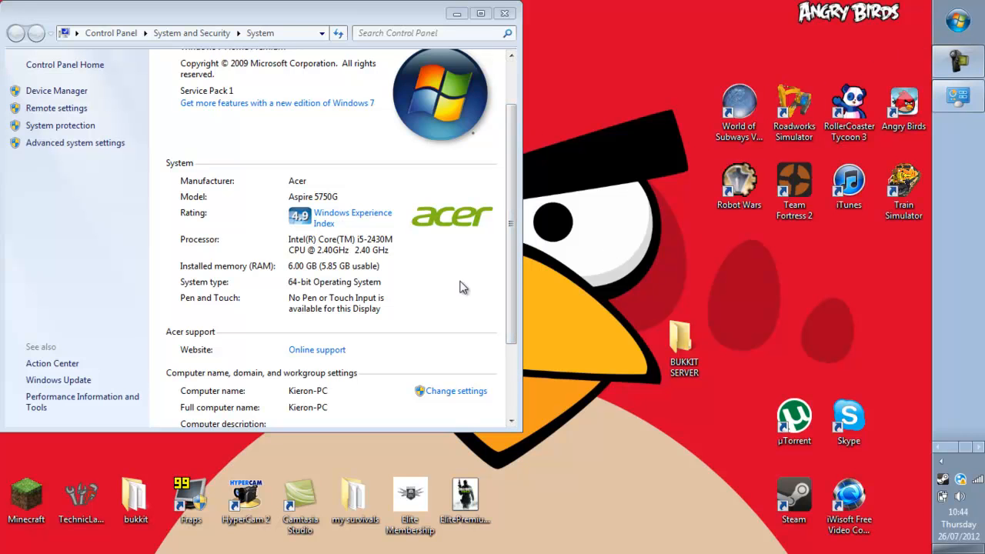
pyautogui.click(504, 13)
# Return to Chrome, start a new tab, and dismiss the Norton threat alert.
pyautogui.click(951, 412)
pyautogui.scroll(-5, 401, 280)
pyautogui.scroll(8, 401, 319)
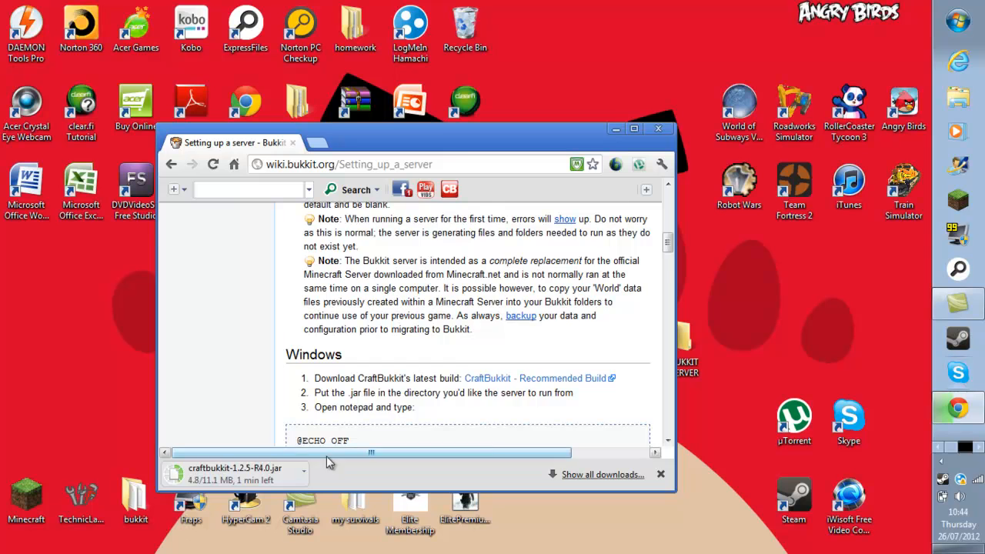
pyautogui.scroll(-3, 342, 412)
pyautogui.scroll(1, 341, 404)
pyautogui.scroll(-2, 364, 373)
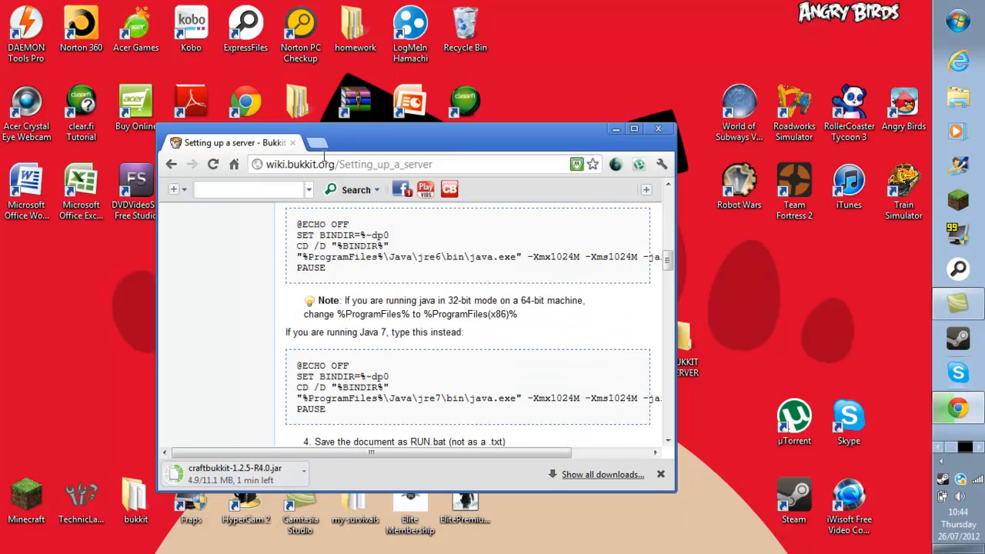
pyautogui.click(317, 143)
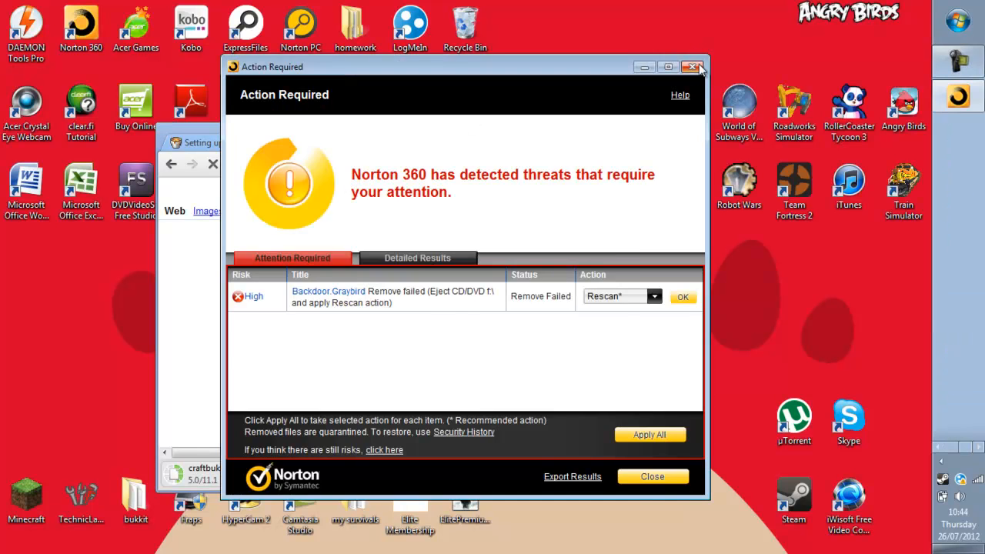
pyautogui.click(696, 68)
pyautogui.click(504, 351)
# Go to google.co.uk and search for 'java 7'.
pyautogui.click(398, 160)
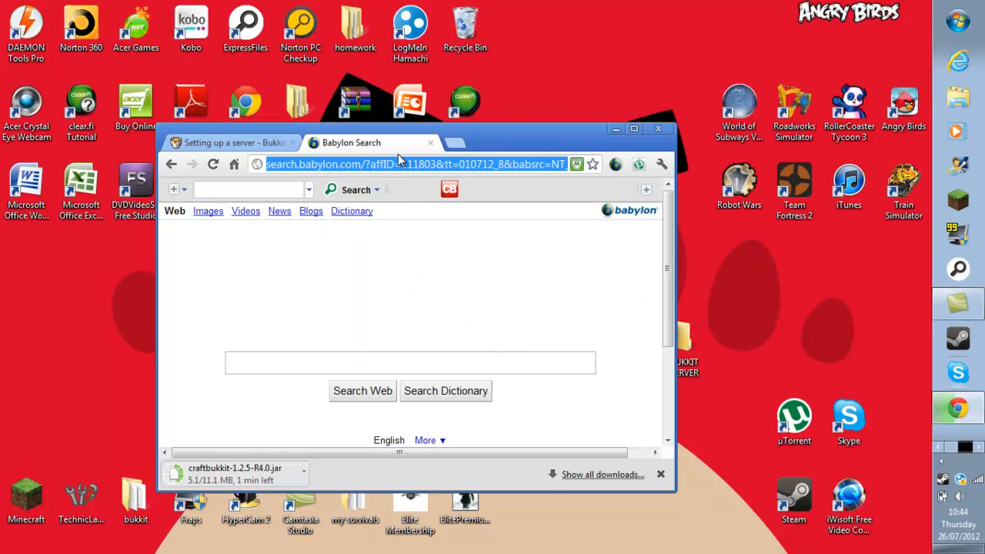
pyautogui.write('google.co.uk')
pyautogui.press('Return')
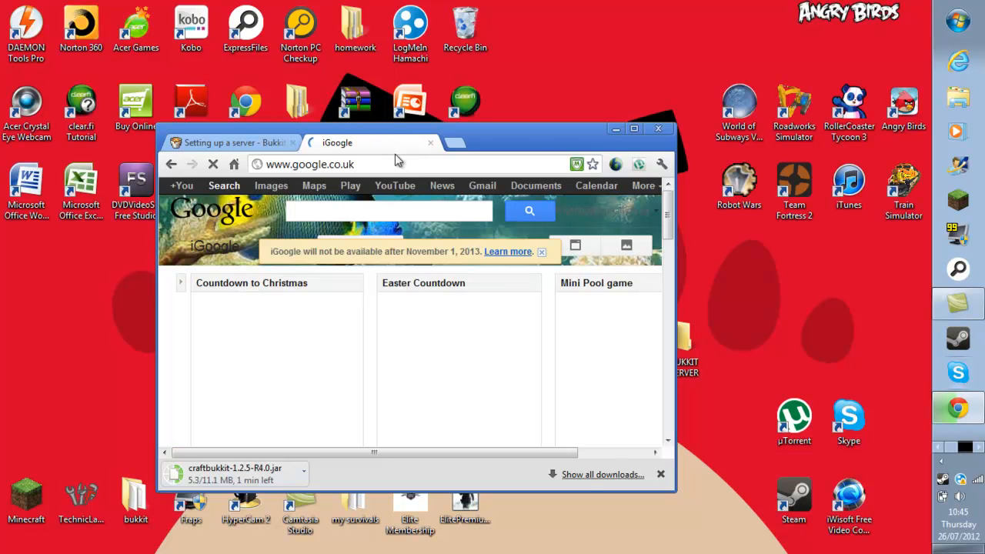
pyautogui.write('java ')
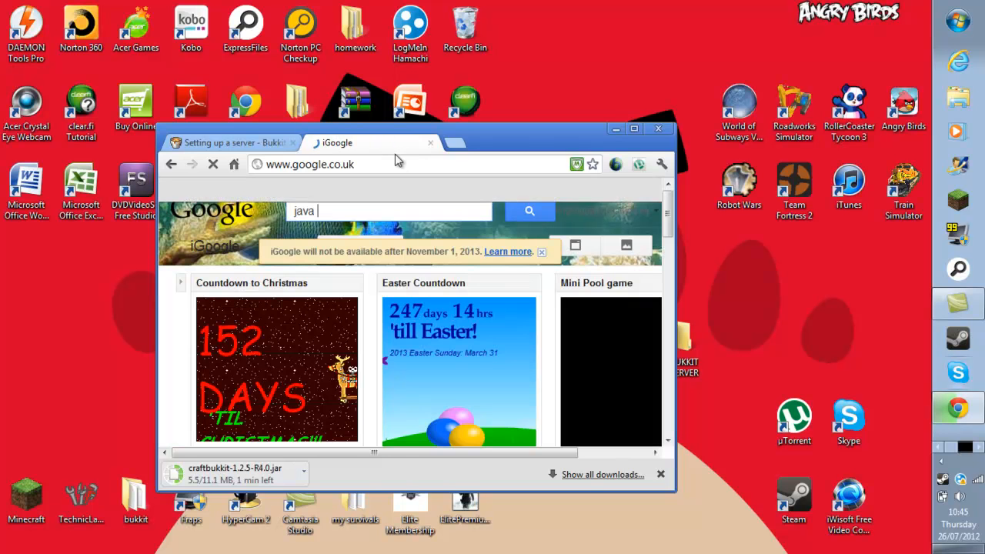
pyautogui.write('7')
pyautogui.press('Return')
# Discard the unwanted GadgetAds download and scroll through Oracle's Java SE Downloads page.
pyautogui.click(448, 474)
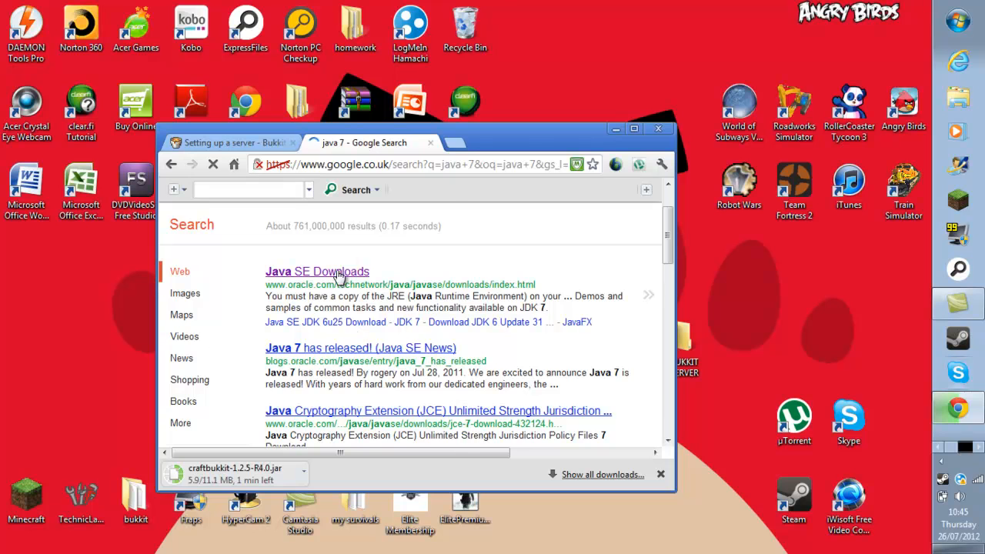
pyautogui.scroll(-2, 343, 323)
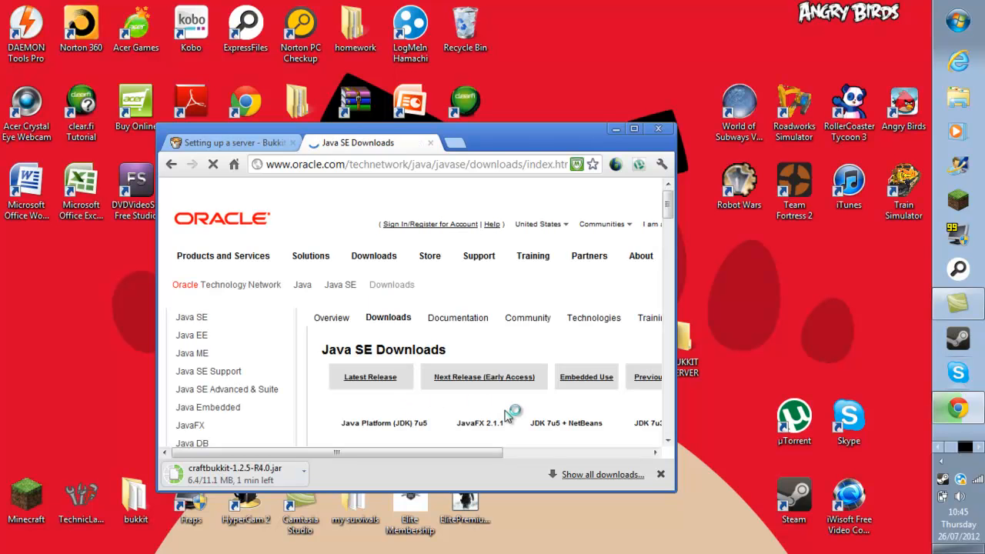
pyautogui.scroll(-3, 507, 413)
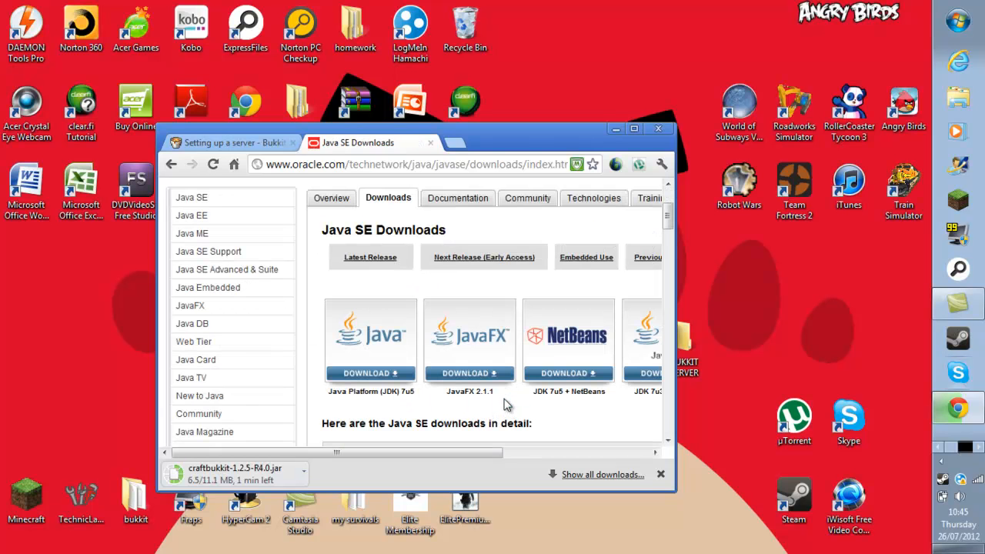
pyautogui.scroll(-5, 506, 406)
pyautogui.moveTo(382, 457); pyautogui.dragTo(482, 454)
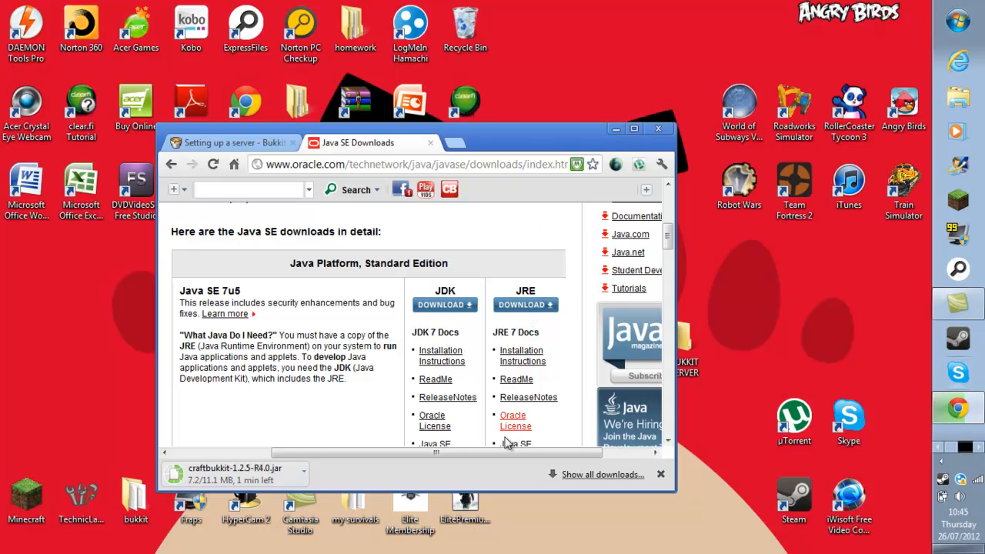
pyautogui.moveTo(511, 453); pyautogui.dragTo(387, 458)
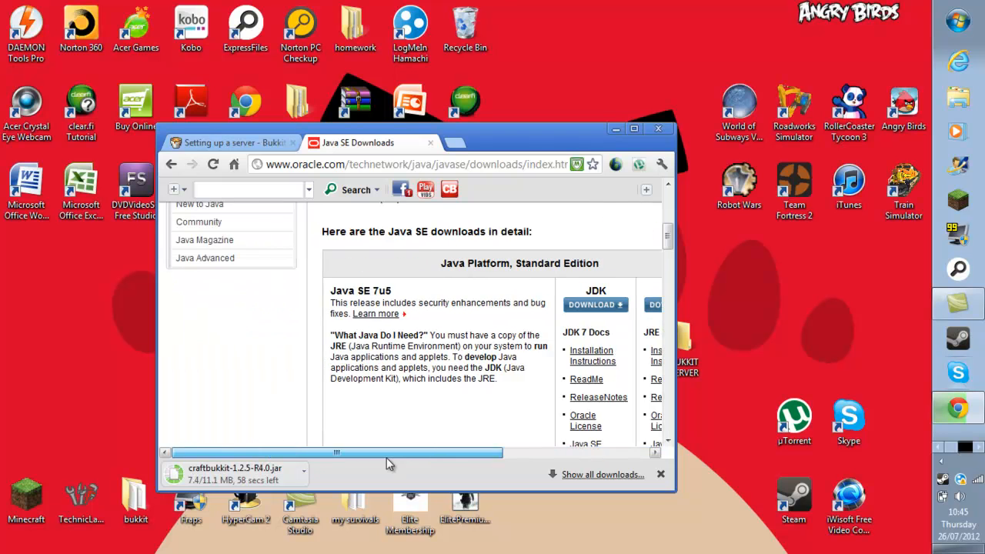
pyautogui.scroll(5, 387, 458)
pyautogui.scroll(-10, 391, 450)
pyautogui.scroll(-1, 393, 444)
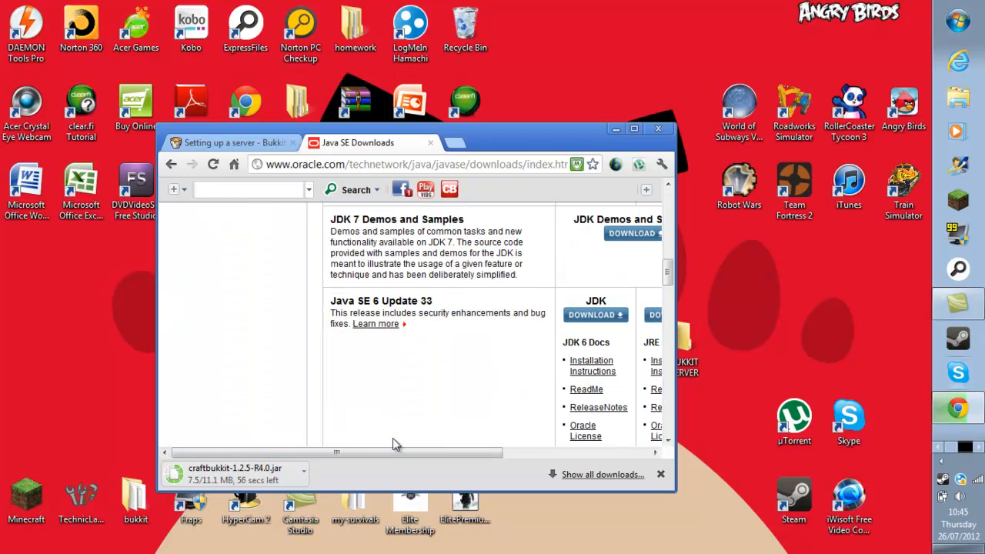
# Review the Java SE download tables, then minimize Chrome to the desktop.
pyautogui.moveTo(381, 451); pyautogui.dragTo(542, 455)
pyautogui.scroll(4, 543, 455)
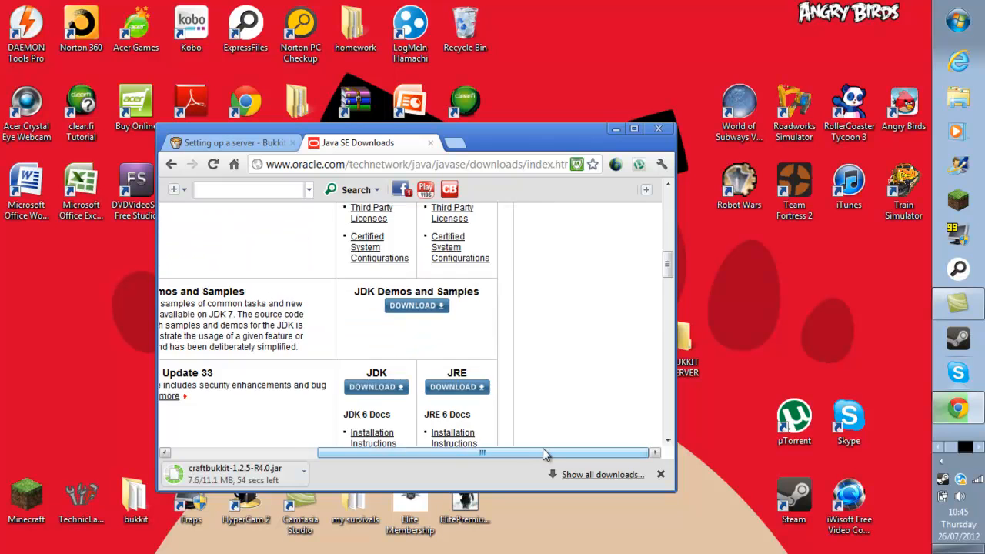
pyautogui.scroll(-4, 531, 450)
pyautogui.scroll(3, 526, 445)
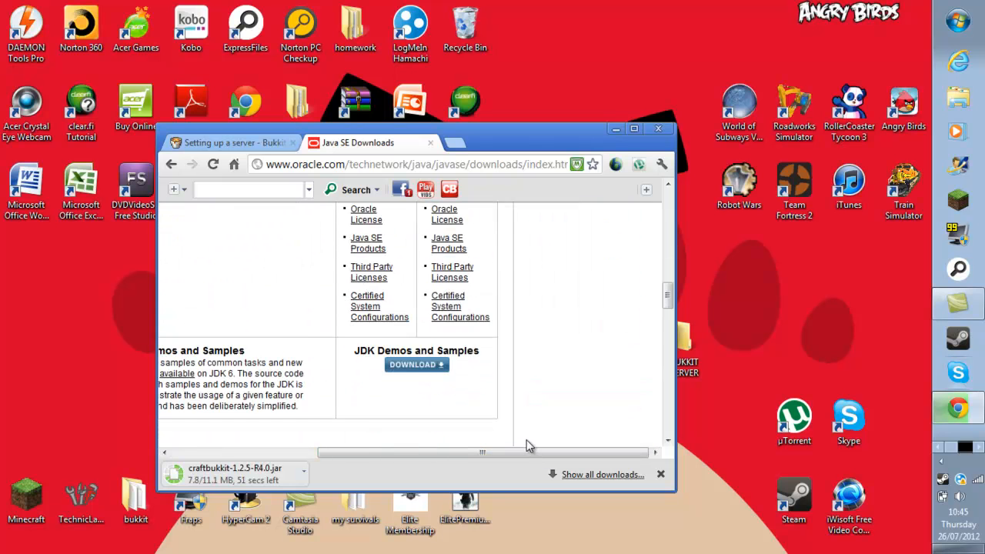
pyautogui.scroll(1, 452, 345)
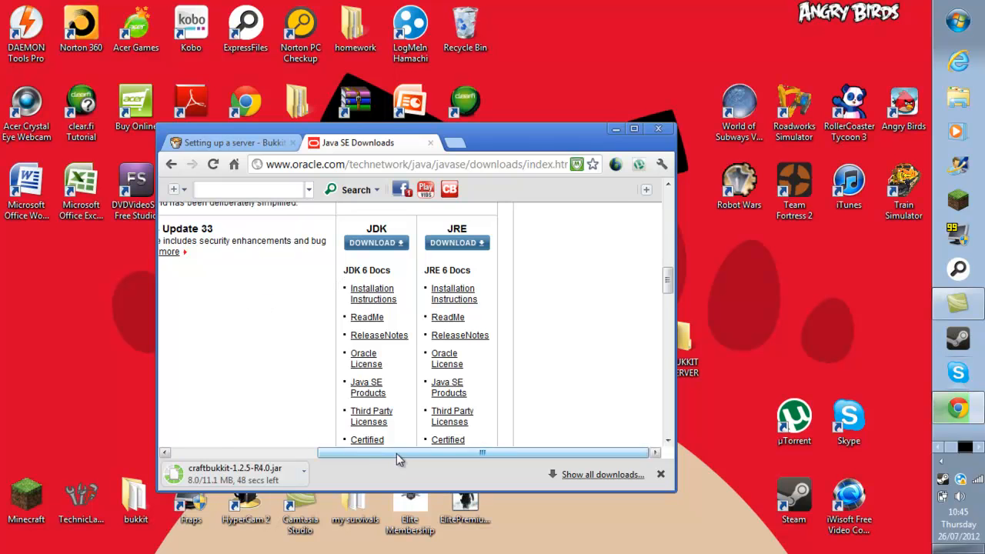
pyautogui.moveTo(396, 453); pyautogui.dragTo(326, 329)
pyautogui.scroll(3, 362, 404)
pyautogui.scroll(5, 362, 408)
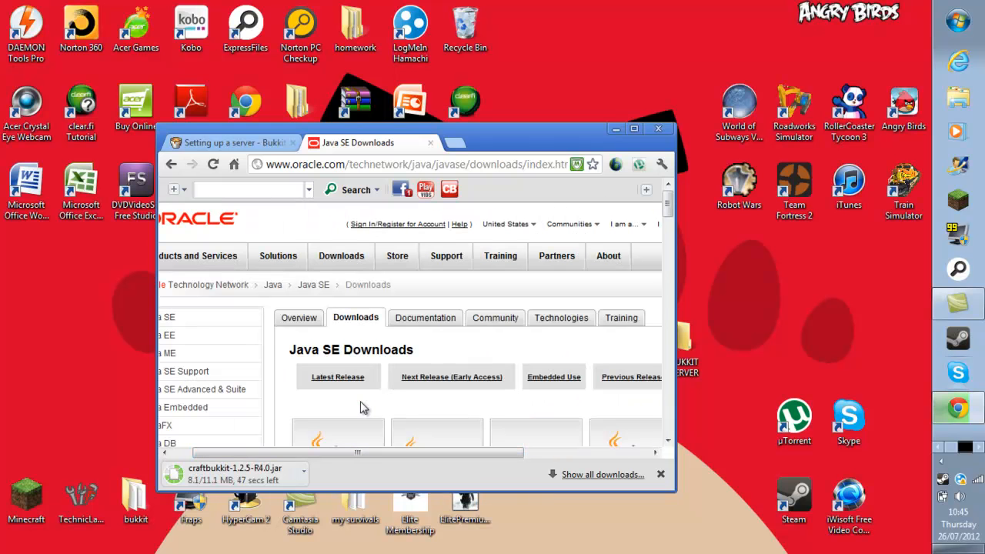
pyautogui.click(618, 128)
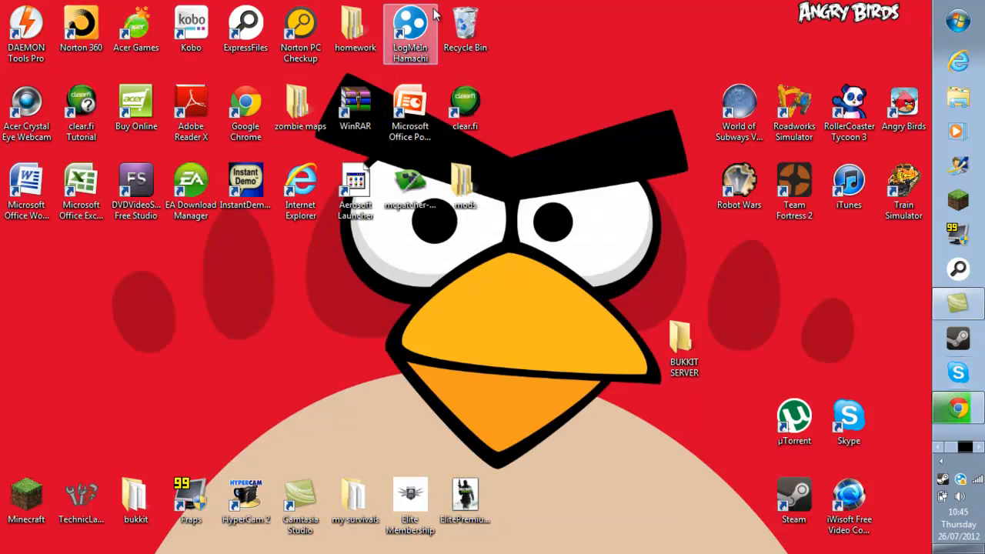
# Open the BUKKIT SERVER folder and launch Notepad from a Start menu search.
pyautogui.doubleClick(684, 346)
pyautogui.press('super')
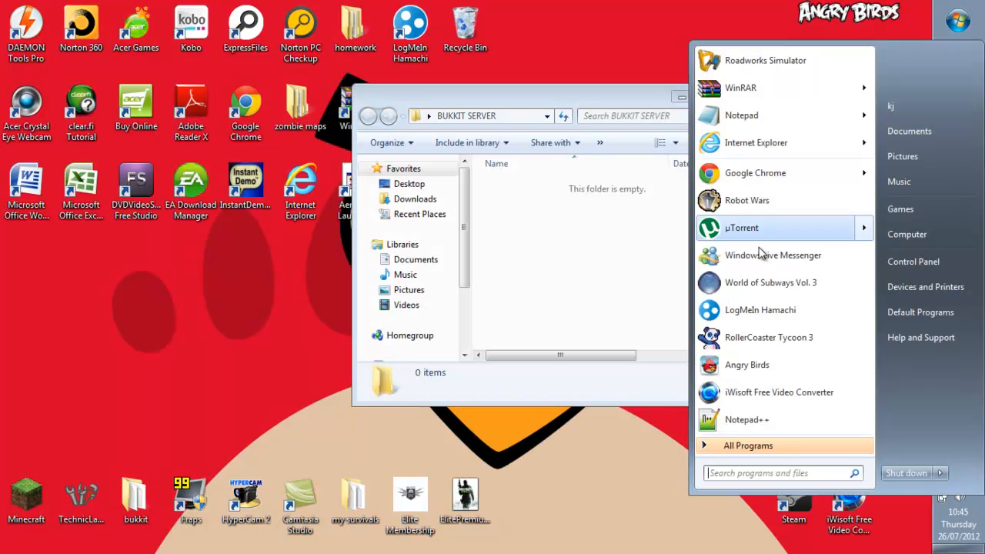
pyautogui.write('no')
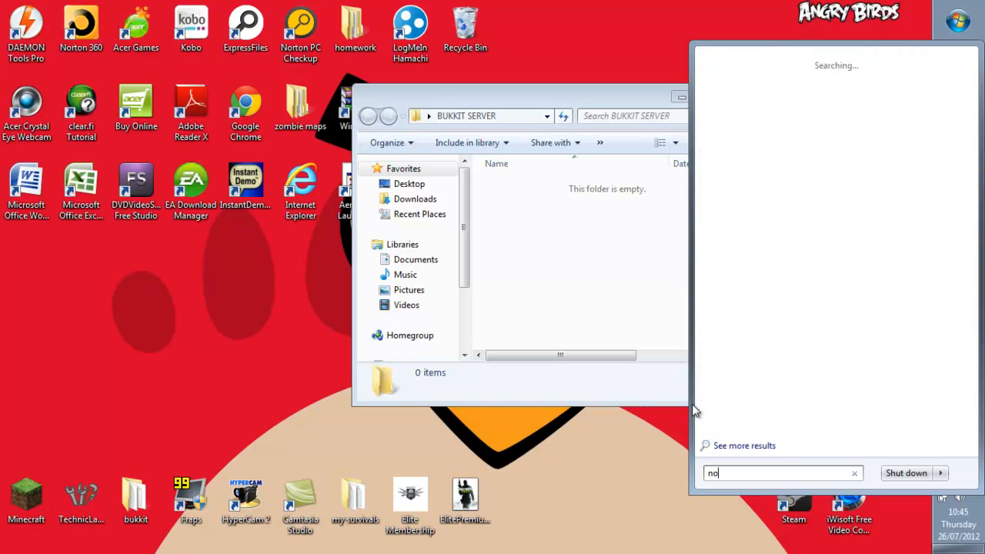
pyautogui.write('tepa')
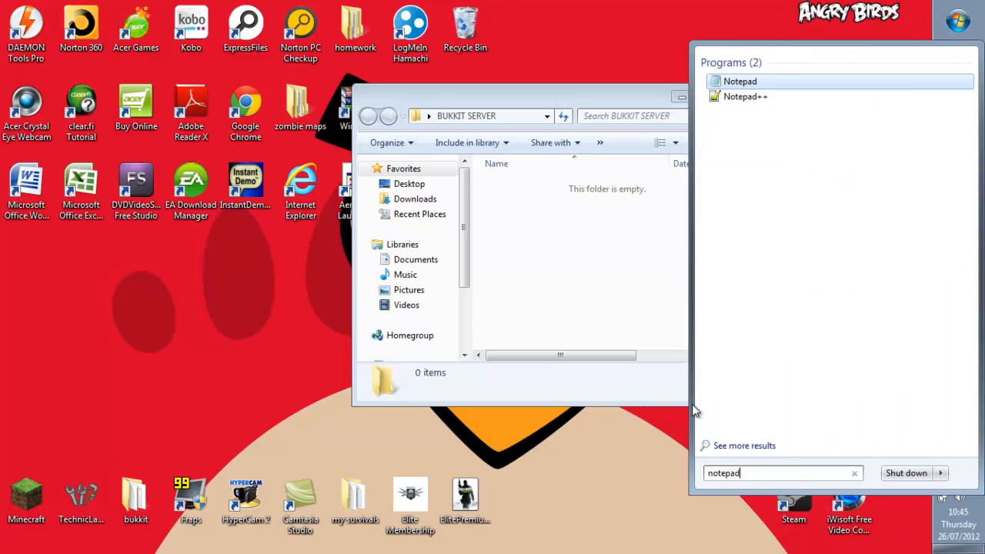
pyautogui.write('d')
pyautogui.press('Return')
# Place Notepad to the left and return Chrome to the Bukkit server setup page.
pyautogui.moveTo(457, 159); pyautogui.dragTo(235, 158)
pyautogui.click(539, 284)
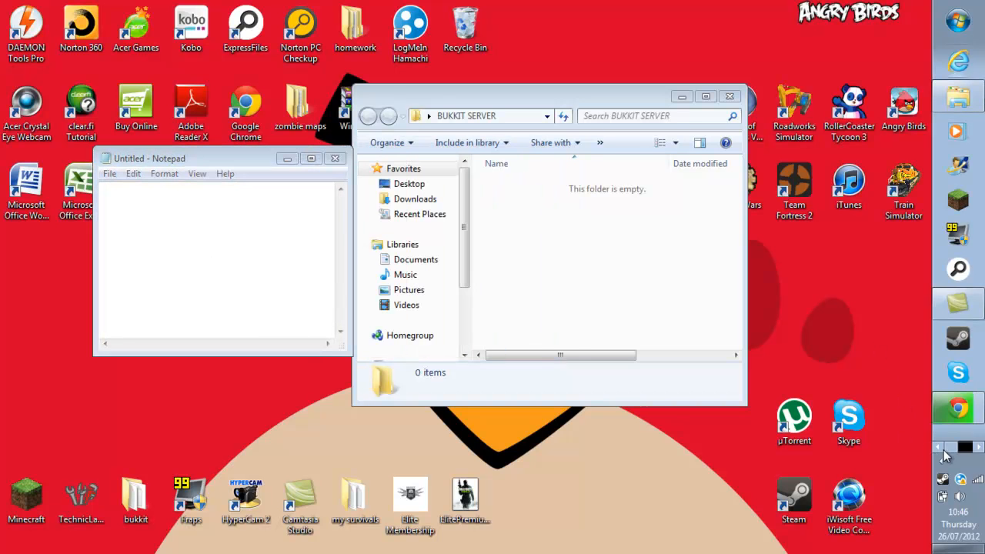
pyautogui.click(958, 408)
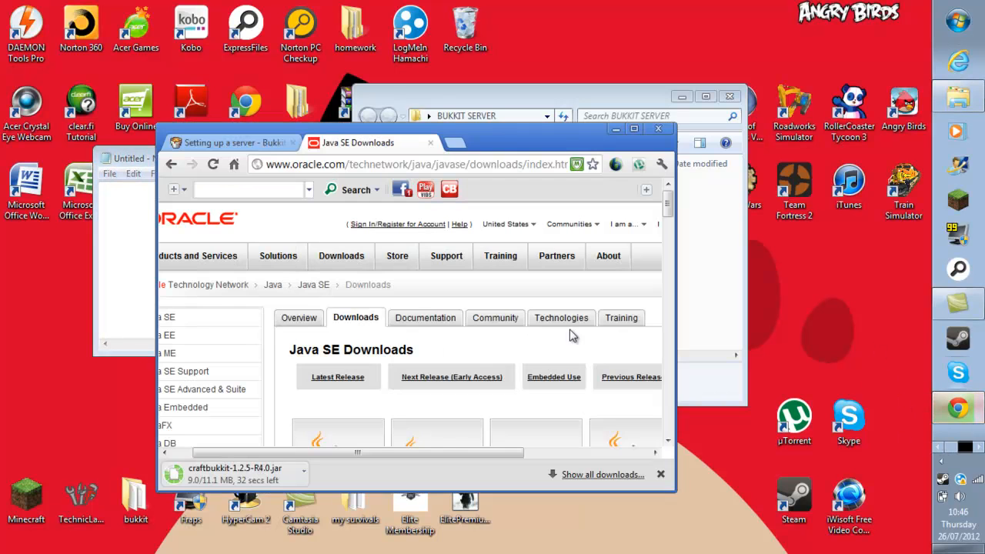
pyautogui.click(246, 143)
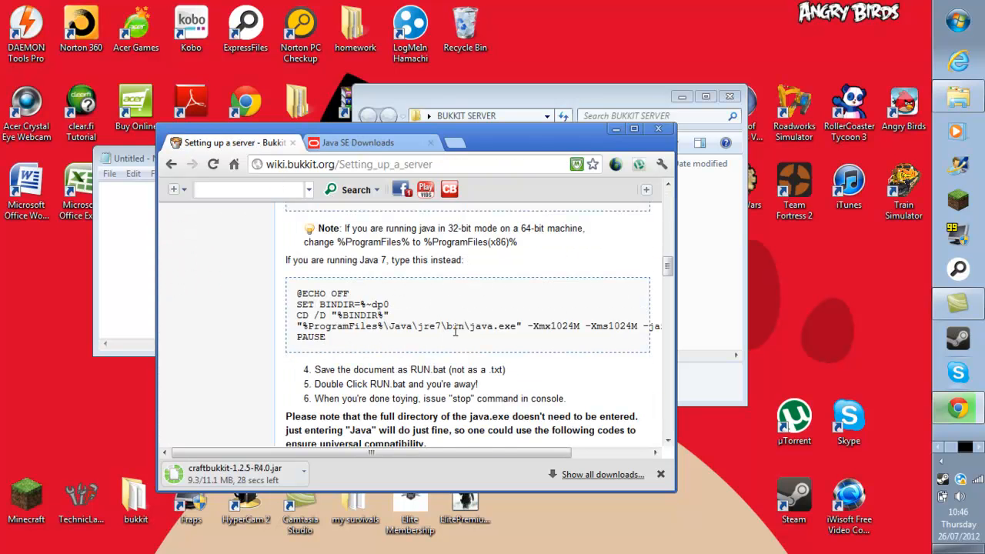
pyautogui.scroll(3, 452, 331)
pyautogui.scroll(-2, 419, 329)
pyautogui.scroll(1, 419, 330)
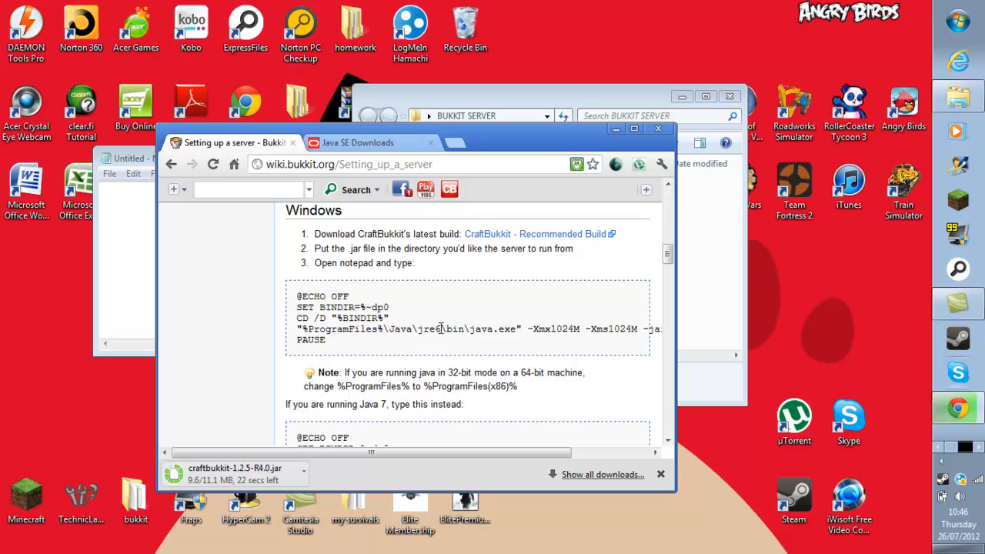
pyautogui.scroll(-2, 418, 330)
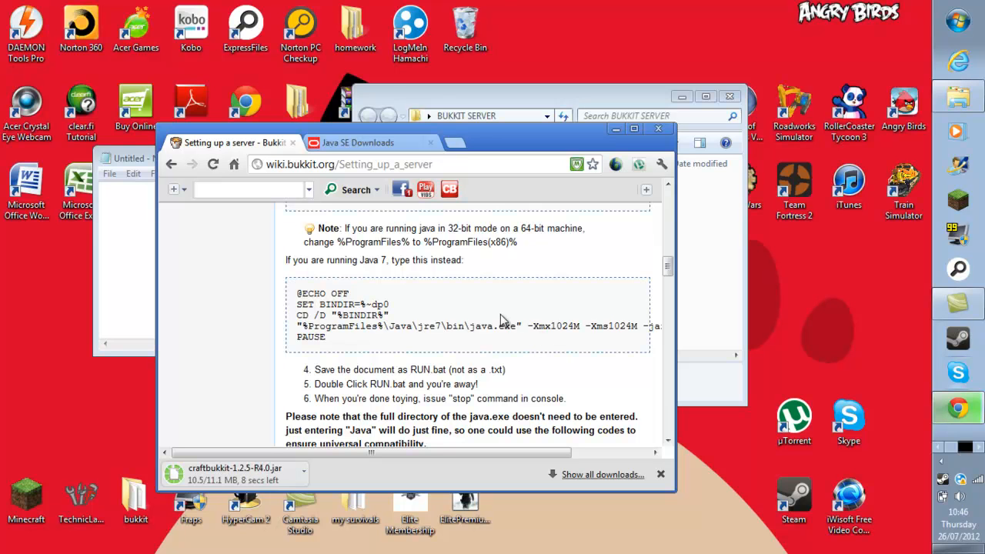
pyautogui.scroll(-2, 500, 314)
pyautogui.scroll(2, 526, 314)
pyautogui.moveTo(514, 452)
pyautogui.mouseDown()
pyautogui.moveTo(594, 445)
pyautogui.moveTo(517, 446)
pyautogui.mouseUp()
pyautogui.click(958, 21)
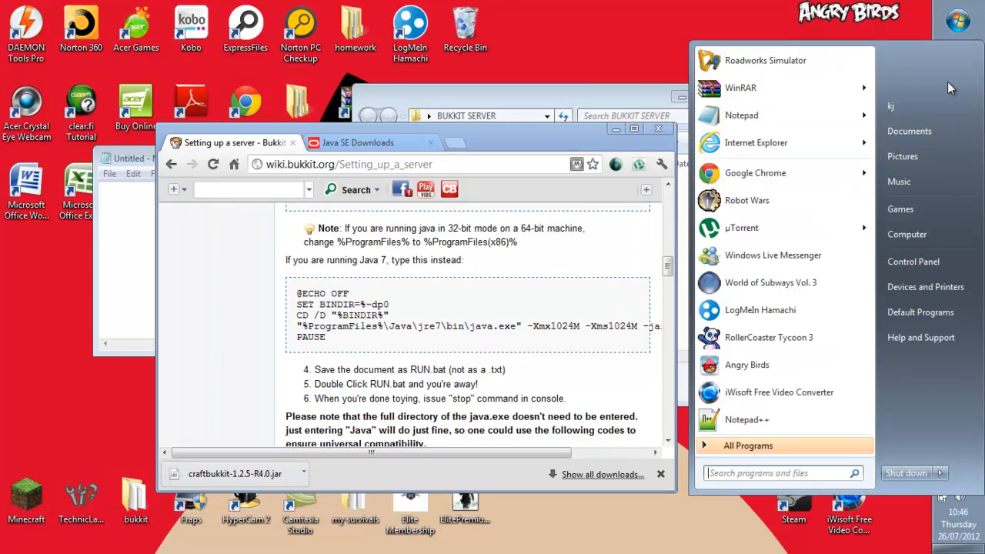
pyautogui.click(754, 6)
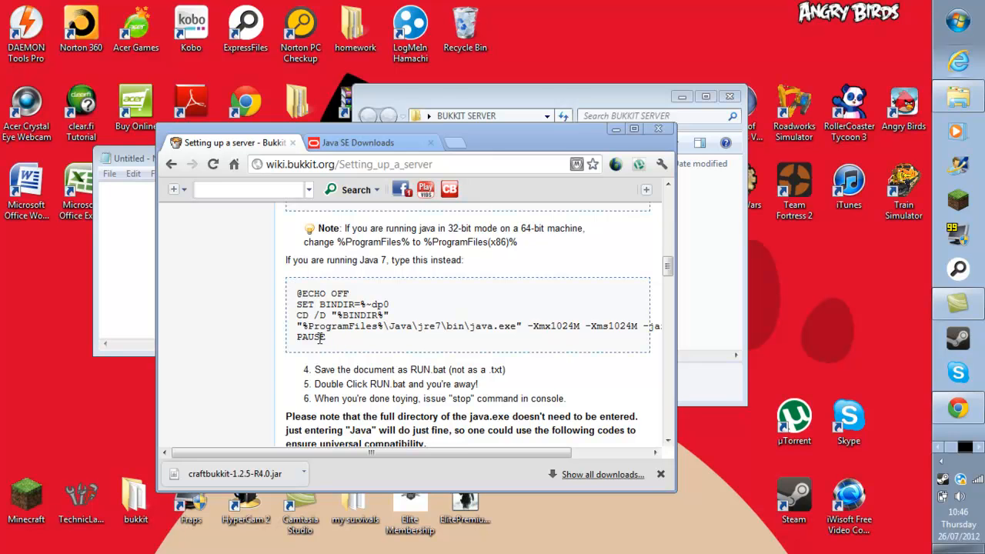
pyautogui.moveTo(668, 263); pyautogui.dragTo(668, 260)
pyautogui.scroll(-1, 412, 299)
pyautogui.scroll(-1, 413, 300)
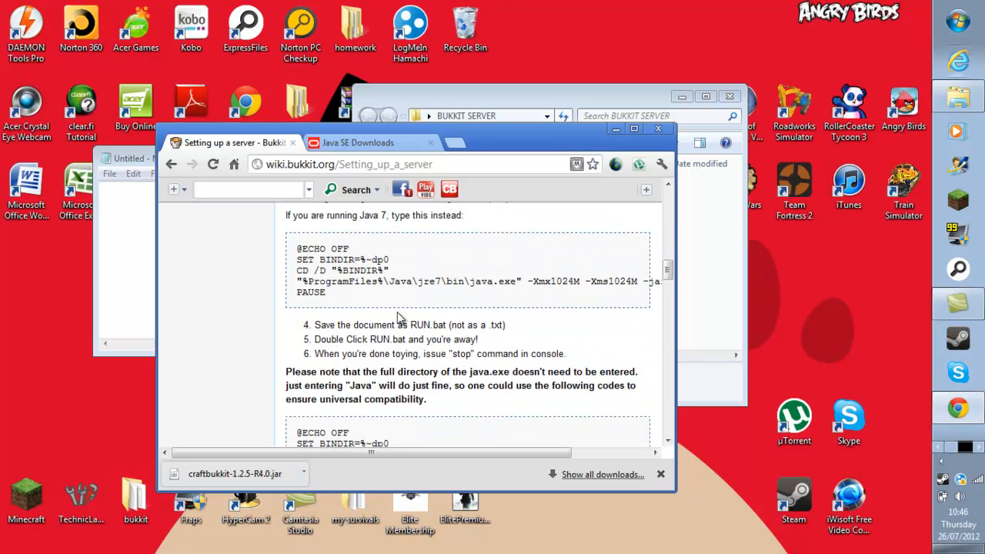
pyautogui.moveTo(326, 293); pyautogui.dragTo(285, 247)
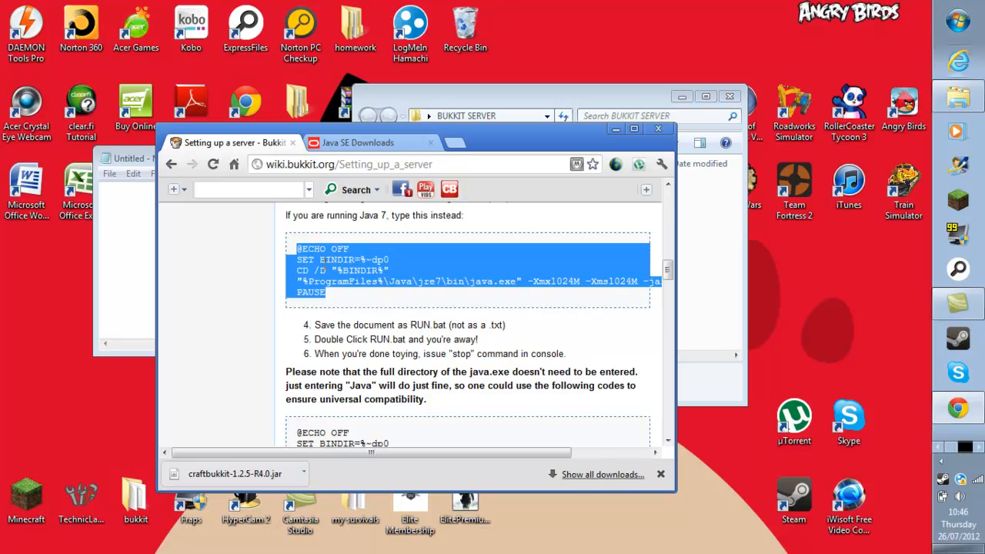
# Copy the Java 7 batch code from the Bukkit page and paste it into Notepad.
pyautogui.rightClick(336, 271)
pyautogui.click(361, 279)
pyautogui.click(620, 129)
pyautogui.click(681, 96)
pyautogui.rightClick(207, 238)
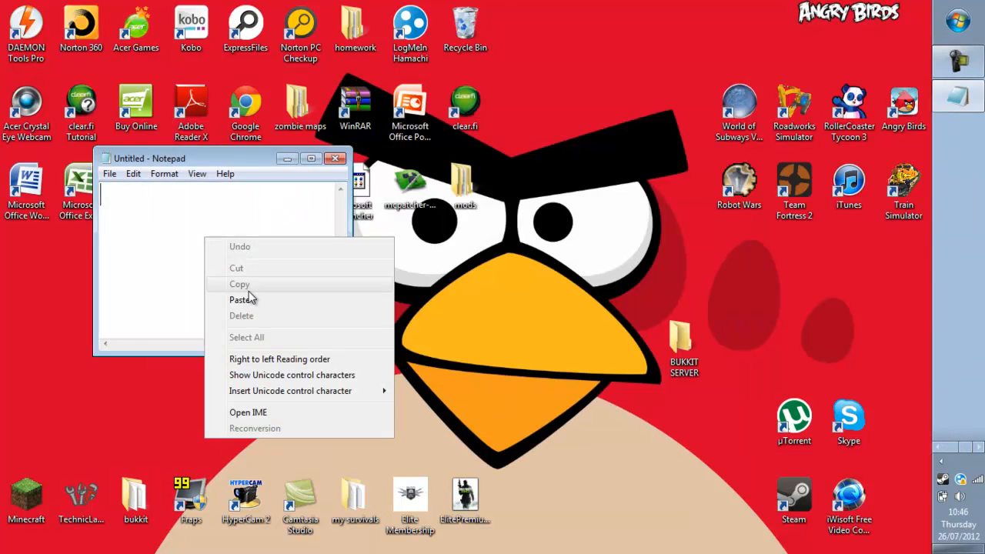
pyautogui.click(241, 299)
# Save the script to the Desktop as run.bat with All Files type, then close Notepad.
pyautogui.click(109, 174)
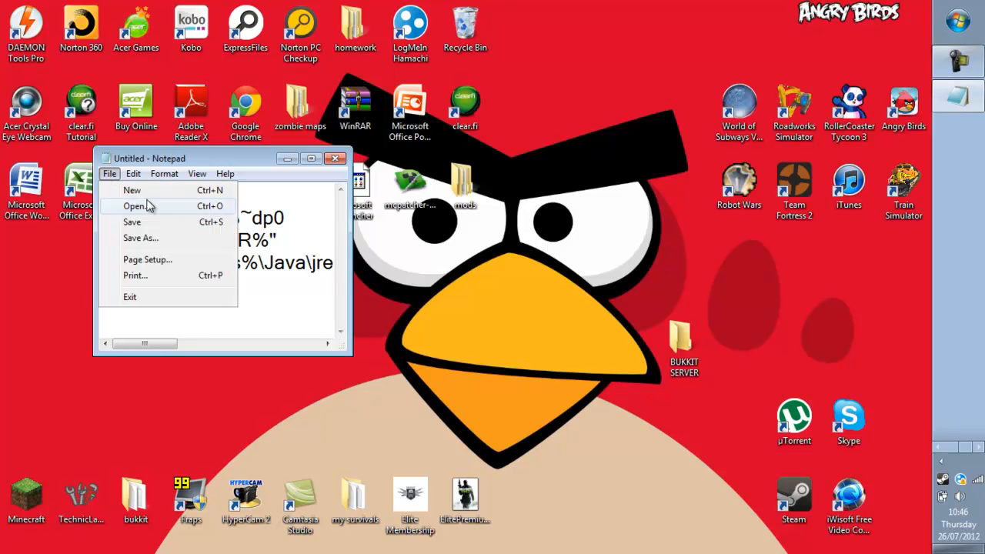
pyautogui.click(157, 238)
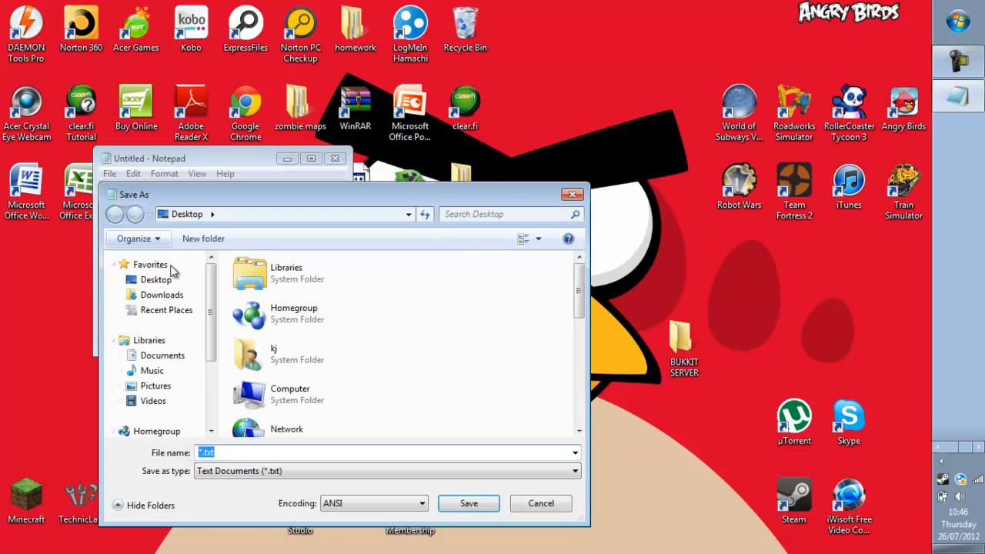
pyautogui.click(156, 280)
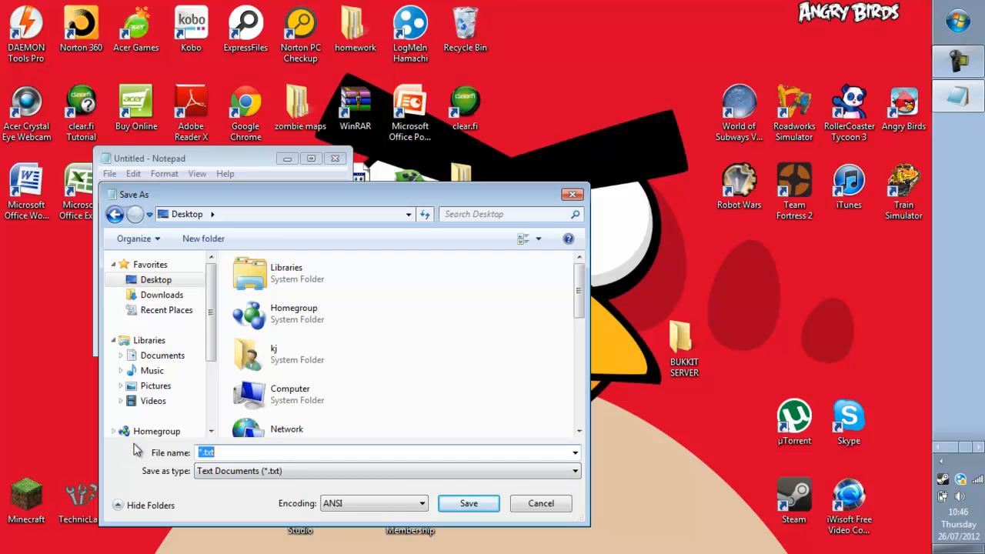
pyautogui.write('run.bat')
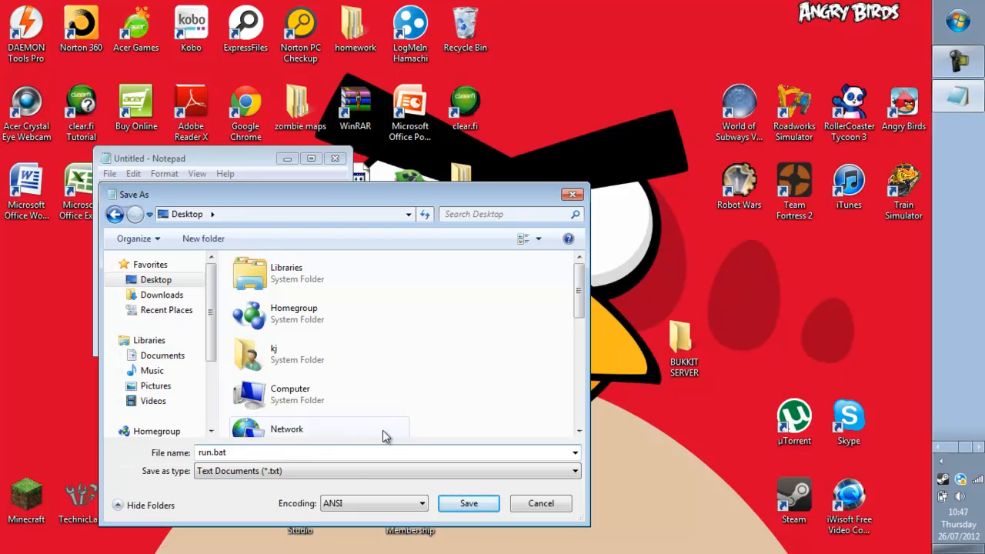
pyautogui.click(336, 471)
pyautogui.click(318, 497)
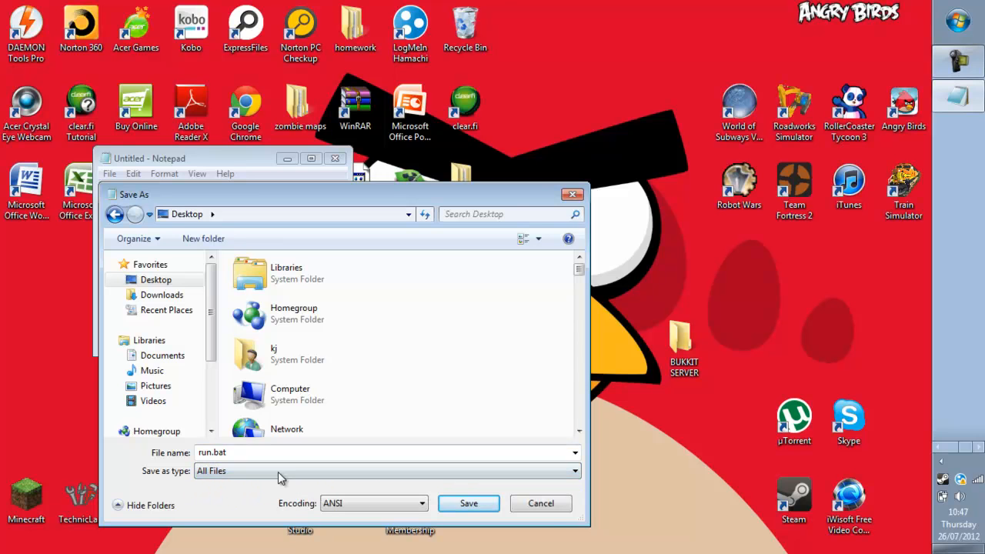
pyautogui.click(478, 505)
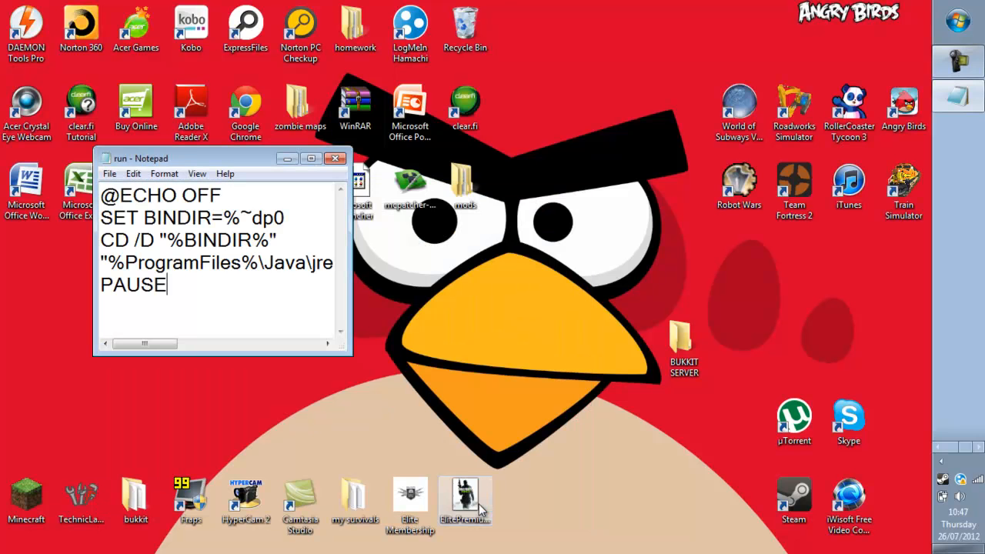
pyautogui.click(336, 159)
pyautogui.moveTo(27, 260); pyautogui.dragTo(192, 341)
pyautogui.click(230, 351)
# Open BUKKIT SERVER and move run.bat into it.
pyautogui.doubleClick(687, 337)
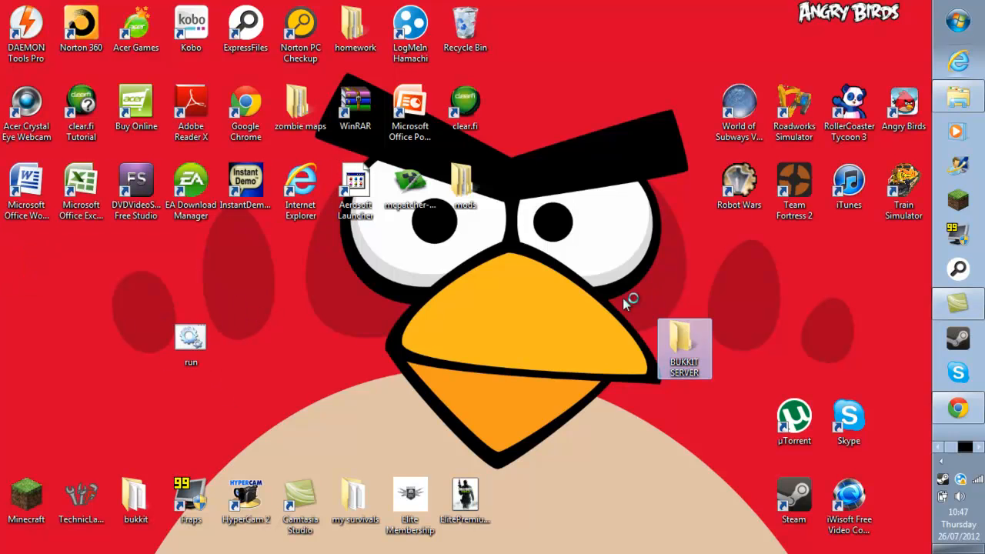
pyautogui.moveTo(562, 102); pyautogui.dragTo(616, 103)
pyautogui.moveTo(191, 338); pyautogui.dragTo(527, 231)
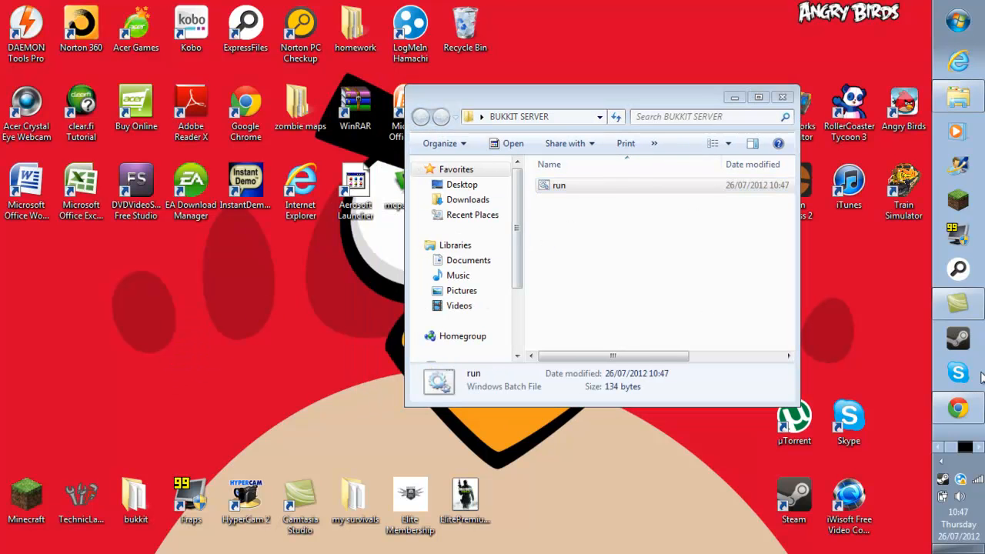
# Move the downloaded craftbukkit-1.2.5-R4.0 jar from Downloads into BUKKIT SERVER.
pyautogui.click(958, 408)
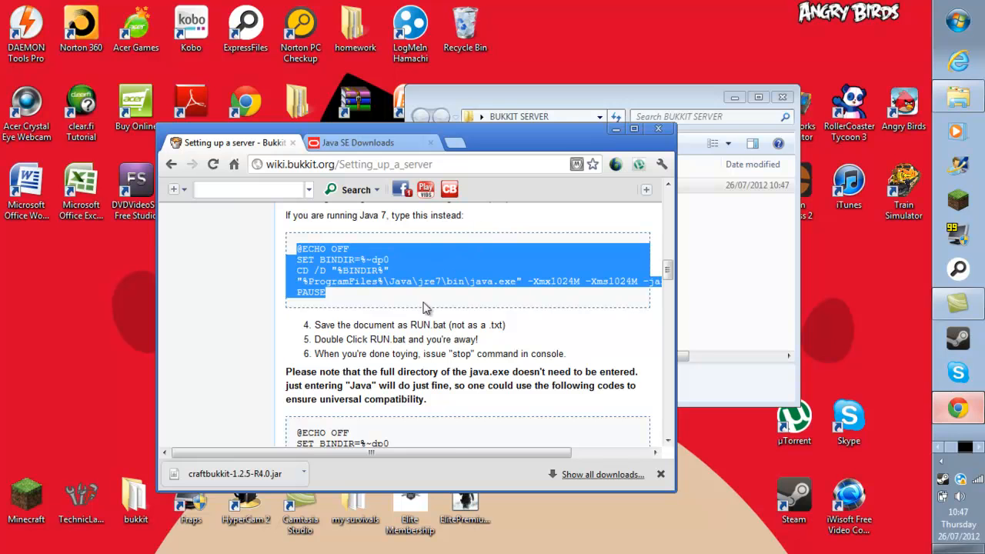
pyautogui.click(304, 473)
pyautogui.click(357, 433)
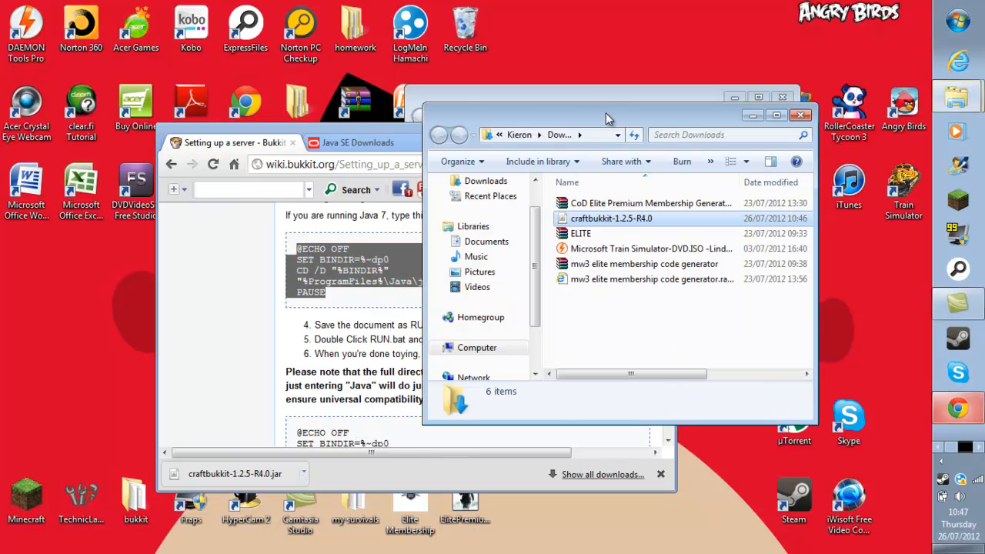
pyautogui.click(366, 126)
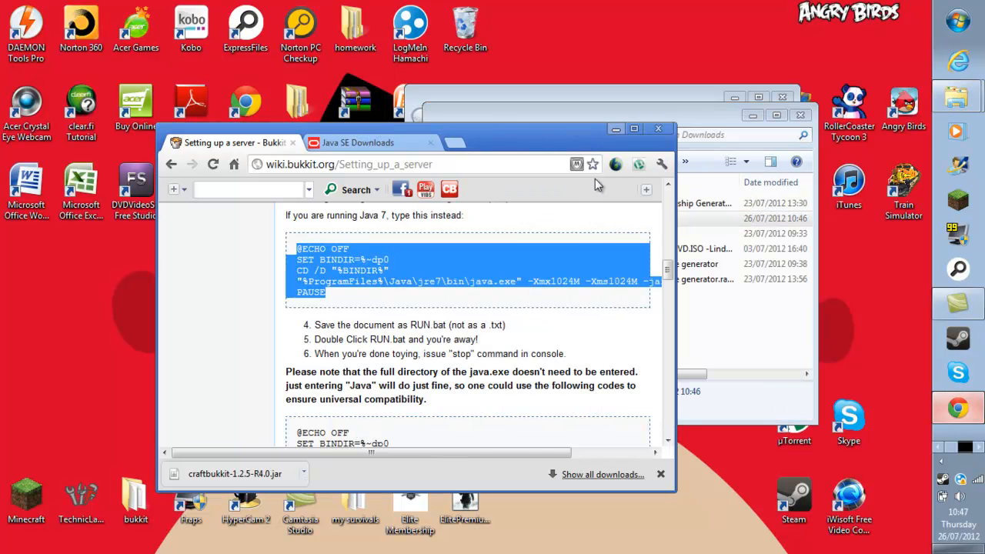
pyautogui.click(616, 128)
pyautogui.moveTo(623, 125); pyautogui.dragTo(154, 233)
pyautogui.moveTo(157, 323); pyautogui.dragTo(560, 283)
pyautogui.click(336, 223)
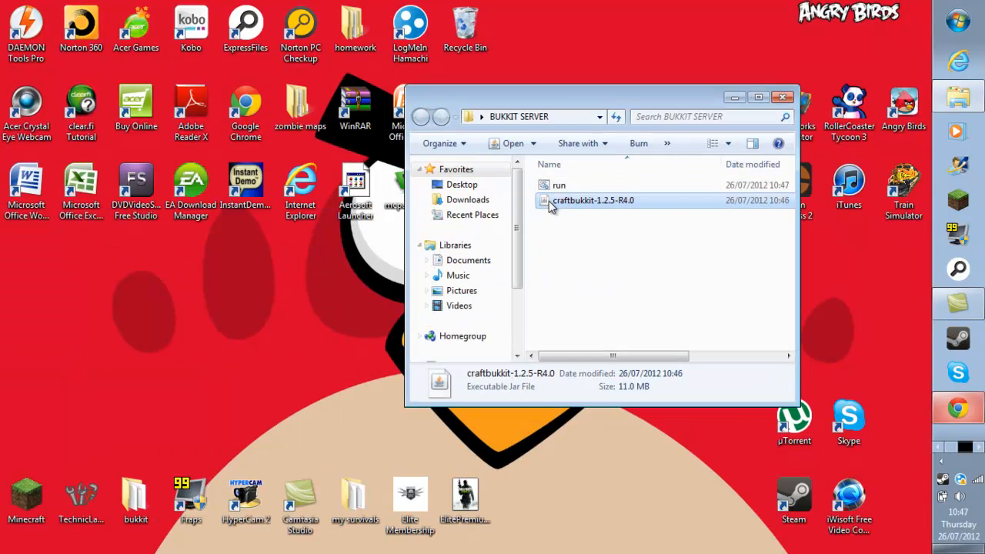
# Rename the server jar to 'craftbukkit'.
pyautogui.rightClick(546, 200)
pyautogui.click(586, 493)
pyautogui.click(638, 201)
pyautogui.press('BackSpace')
pyautogui.press('BackSpace')
pyautogui.press('BackSpace')
pyautogui.press('BackSpace')
pyautogui.press('BackSpace')
pyautogui.press('BackSpace')
pyautogui.press('BackSpace')
pyautogui.press('BackSpace')
pyautogui.press('BackSpace')
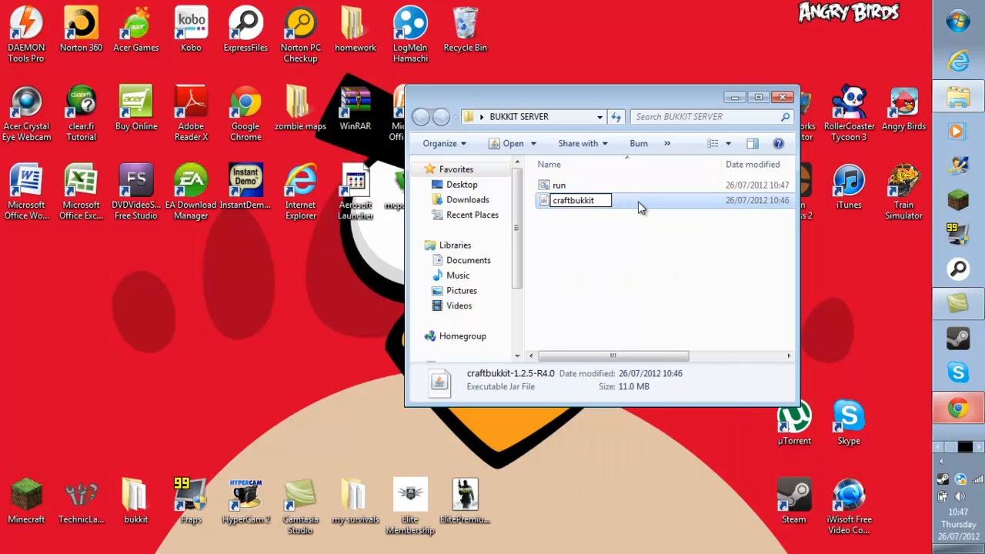
pyautogui.press('Return')
pyautogui.click(636, 227)
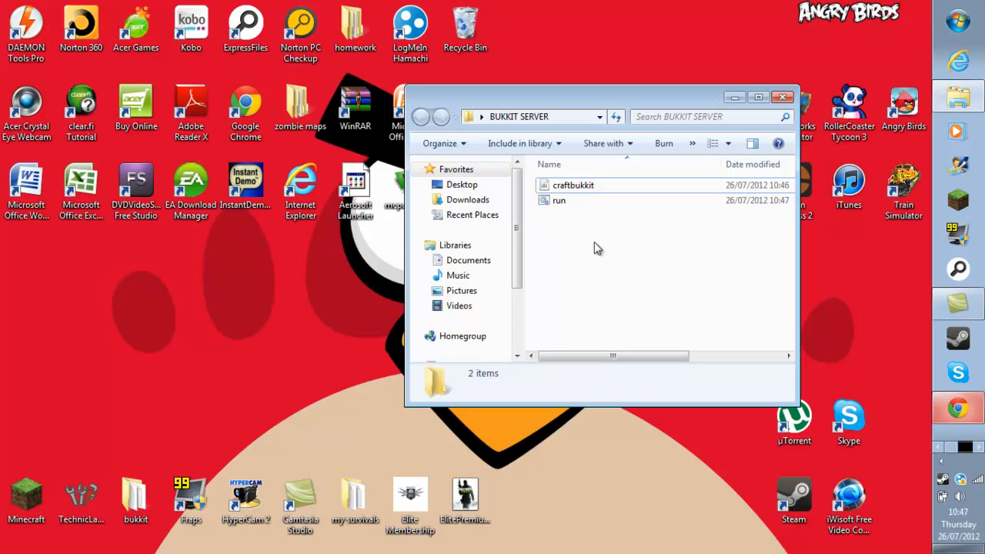
# Run run.bat so CraftBukkit 1.2.5 generates its world and plugins folders, then close the console.
pyautogui.doubleClick(561, 201)
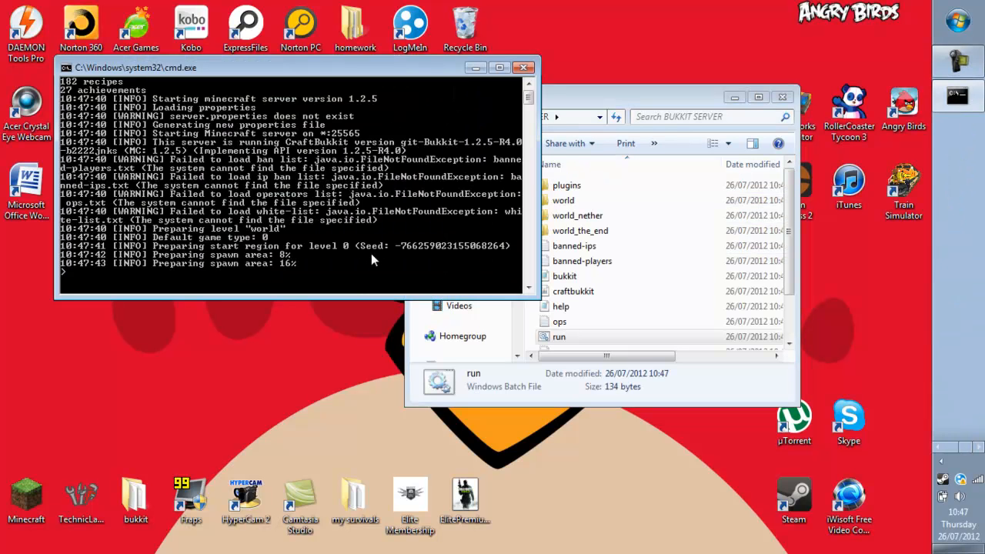
pyautogui.scroll(-4, 360, 243)
pyautogui.scroll(3, 364, 238)
pyautogui.scroll(-1, 375, 241)
pyautogui.scroll(1, 375, 241)
pyautogui.scroll(-1, 377, 241)
pyautogui.scroll(-1, 378, 240)
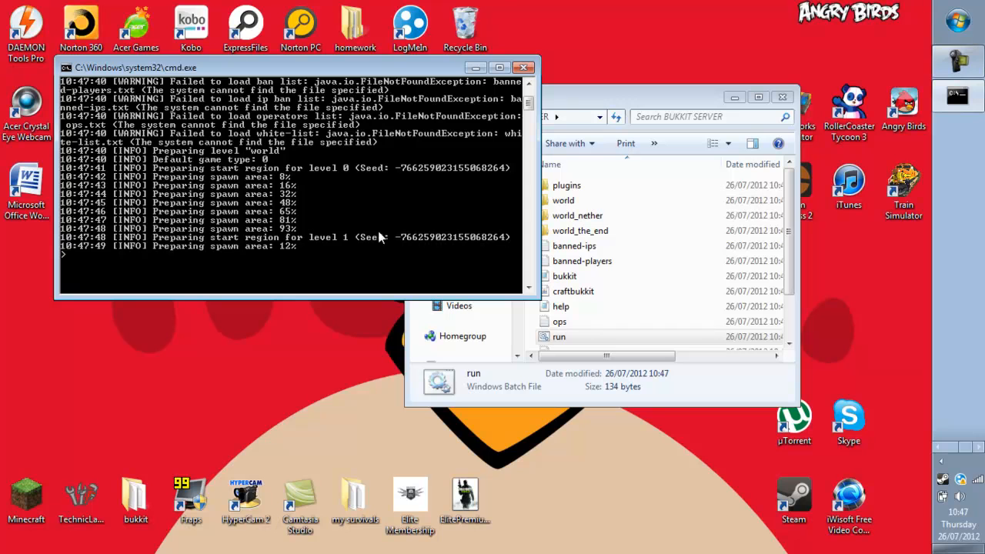
pyautogui.click(523, 67)
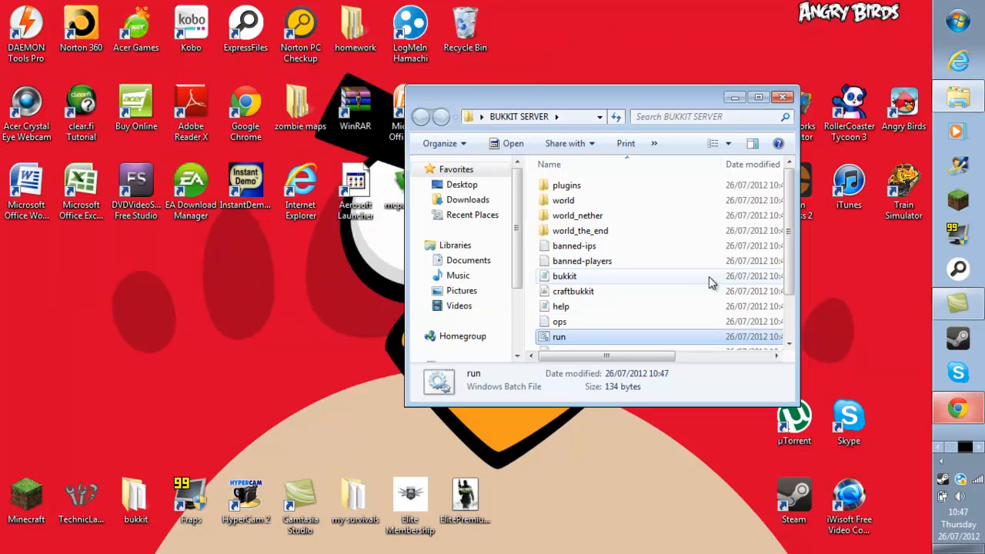
# Open server.properties in Notepad and look over its settings.
pyautogui.scroll(-1, 714, 260)
pyautogui.doubleClick(590, 328)
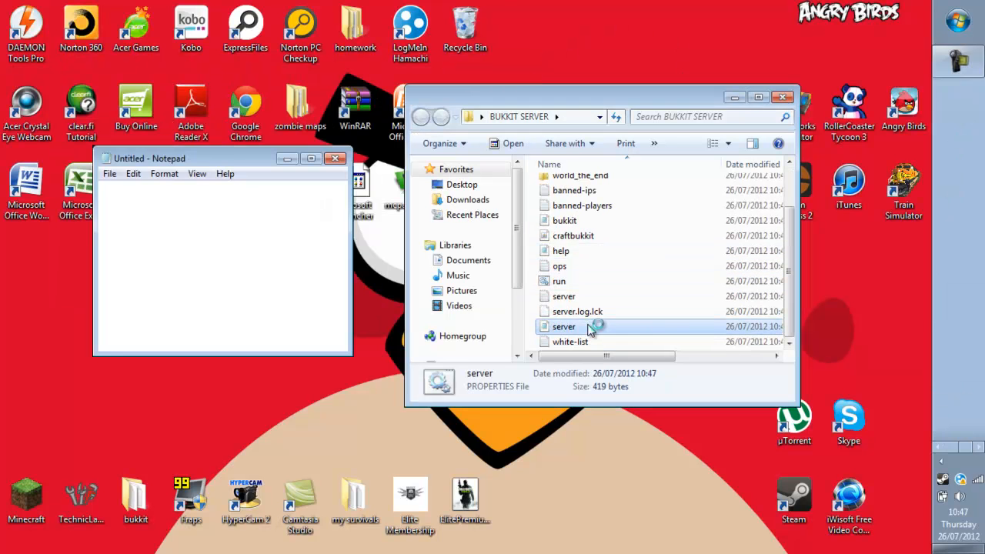
pyautogui.scroll(-2, 318, 226)
pyautogui.scroll(1, 318, 226)
pyautogui.moveTo(266, 240); pyautogui.dragTo(208, 240)
pyautogui.click(308, 209)
pyautogui.scroll(-3, 309, 210)
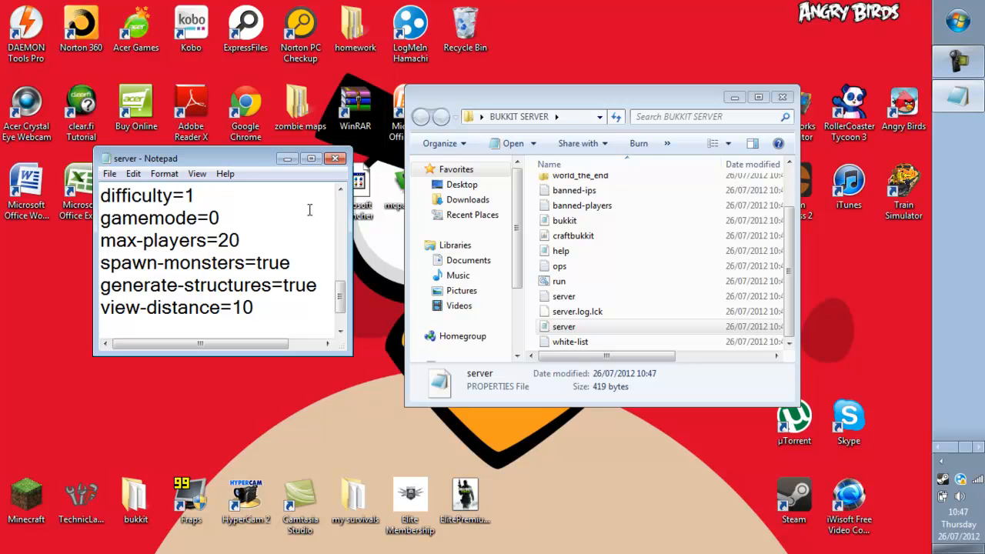
pyautogui.scroll(-1, 262, 265)
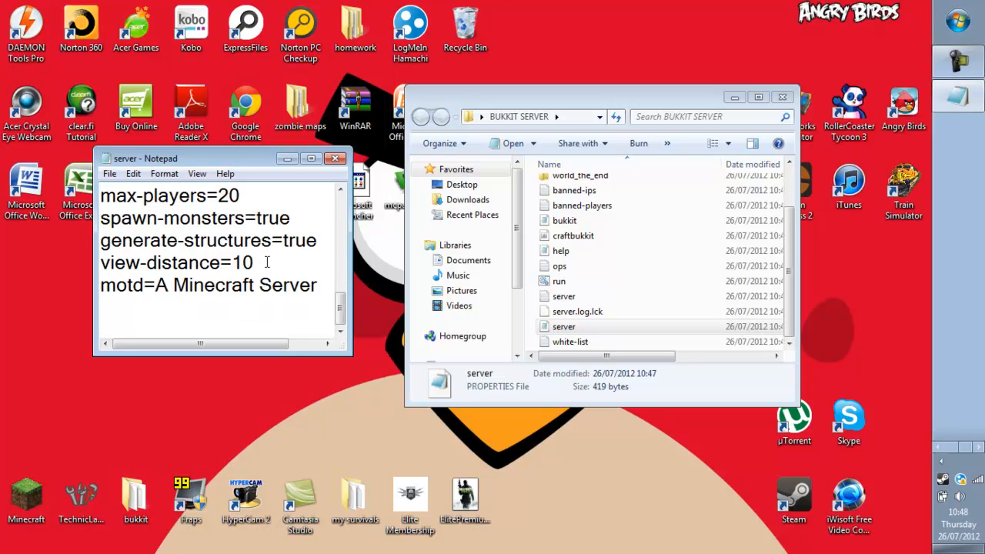
# Change the message of the day to 'i like chicken' and the difficulty from 1 to 9.
pyautogui.keyDown('shift'); pyautogui.click(160, 292); pyautogui.keyUp('shift')
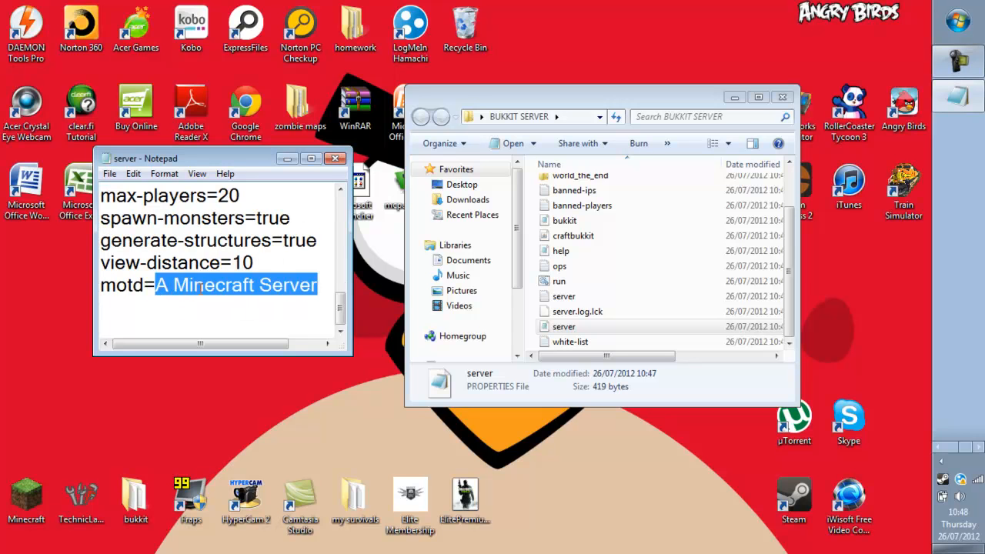
pyautogui.write('i')
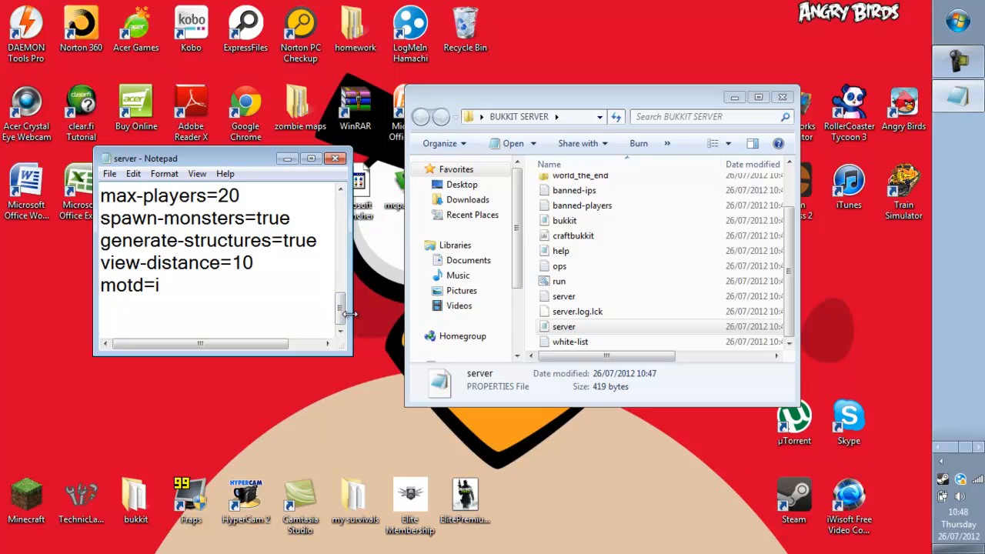
pyautogui.write(' like chicken')
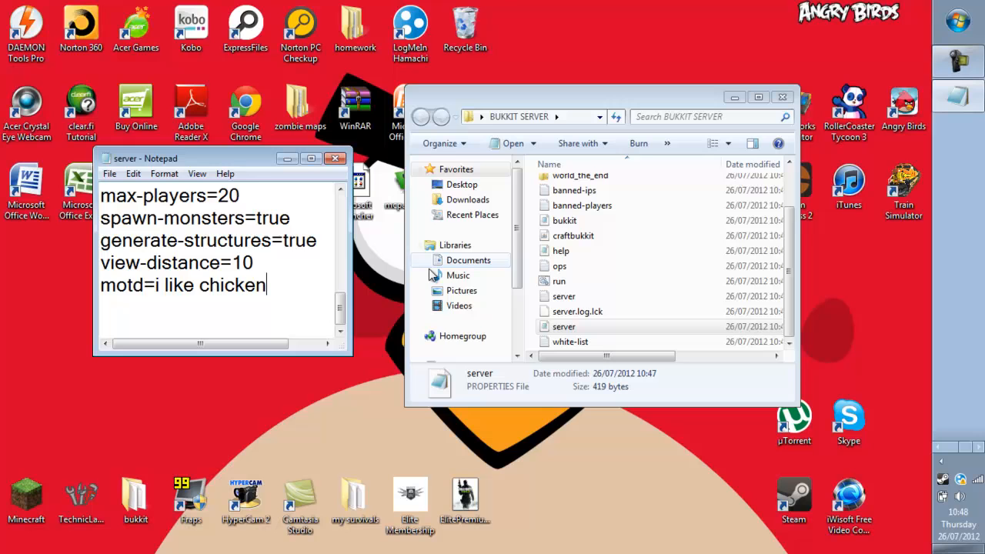
pyautogui.scroll(2, 181, 291)
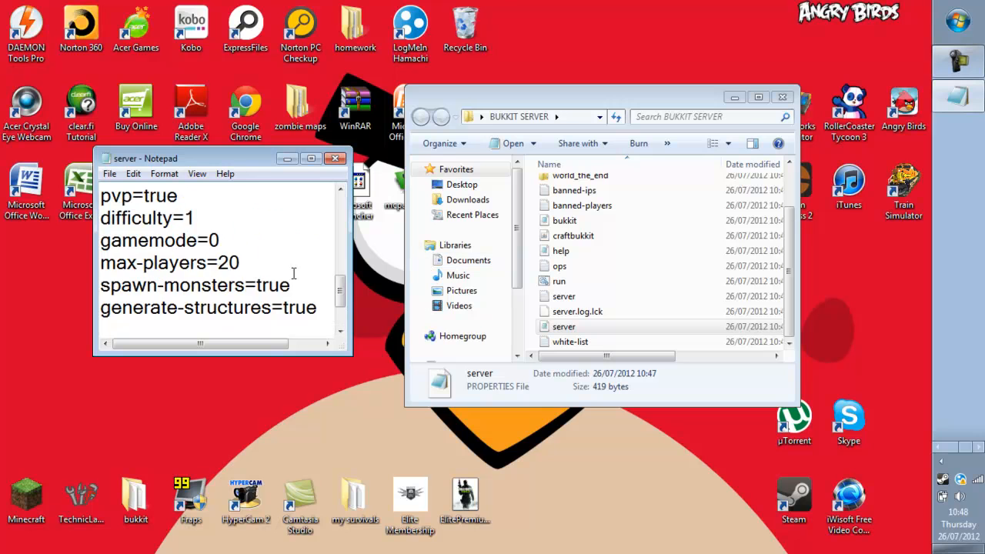
pyautogui.moveTo(195, 286); pyautogui.dragTo(184, 288)
pyautogui.write('9')
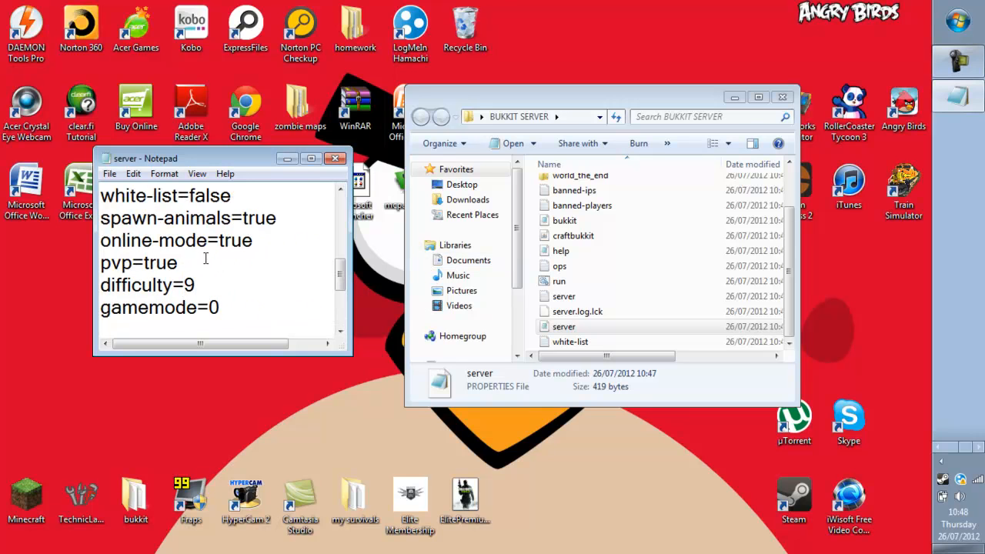
# Save the edited server.properties and close Notepad.
pyautogui.scroll(2, 200, 263)
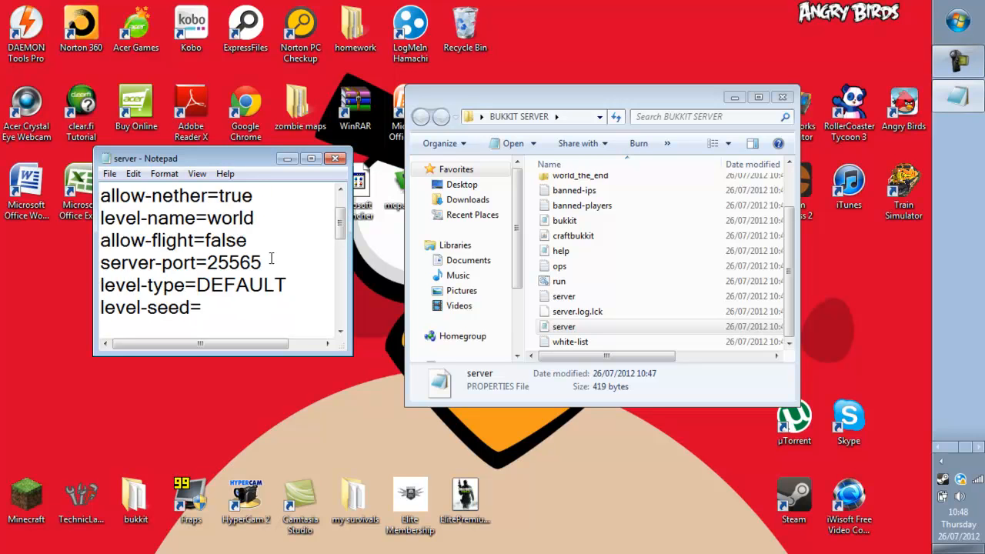
pyautogui.scroll(-1, 273, 258)
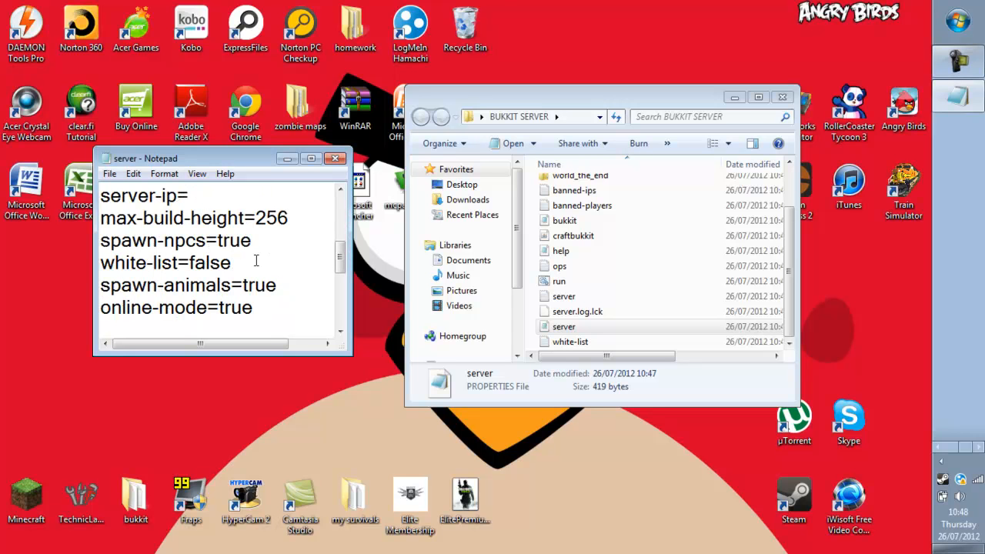
pyautogui.scroll(-1, 274, 306)
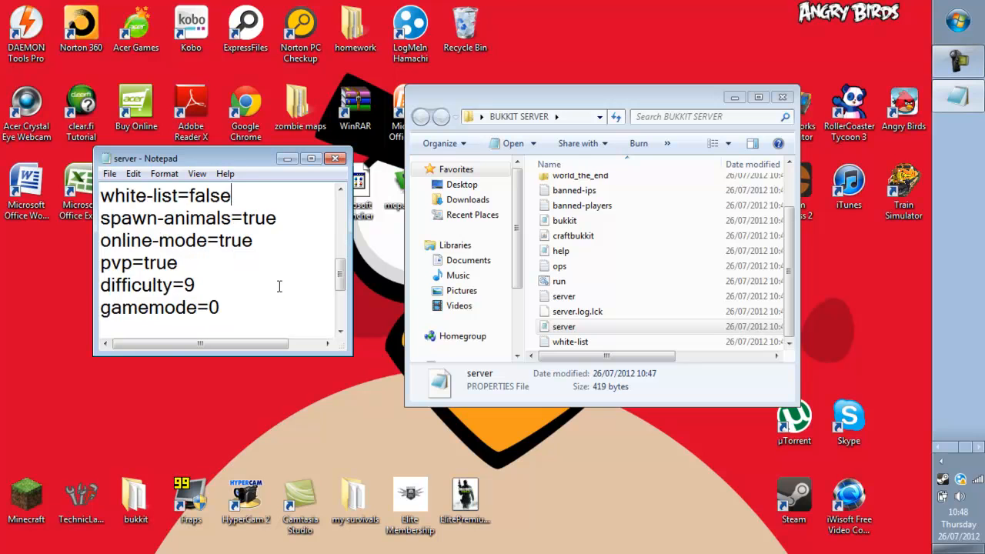
pyautogui.scroll(4, 285, 285)
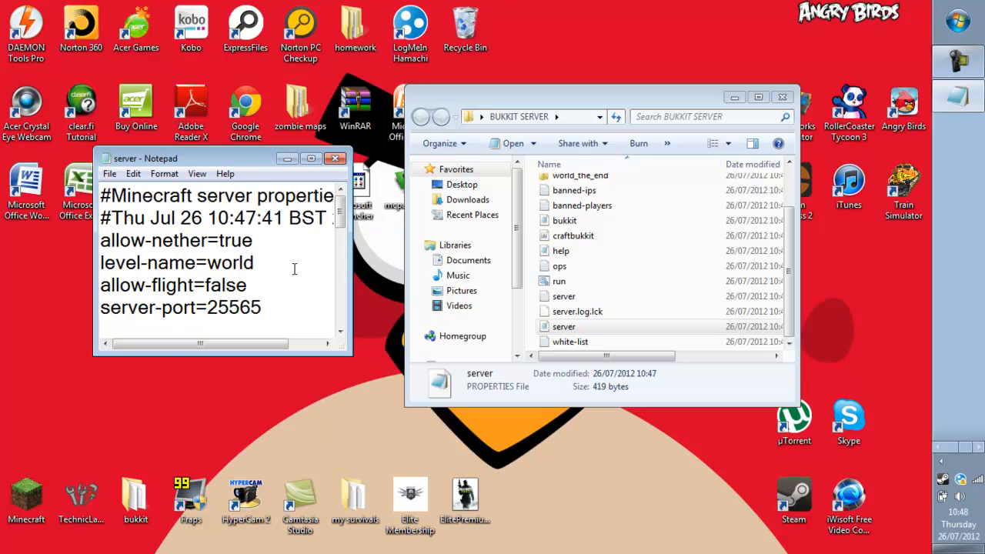
pyautogui.click(342, 159)
pyautogui.click(436, 301)
pyautogui.scroll(1, 614, 286)
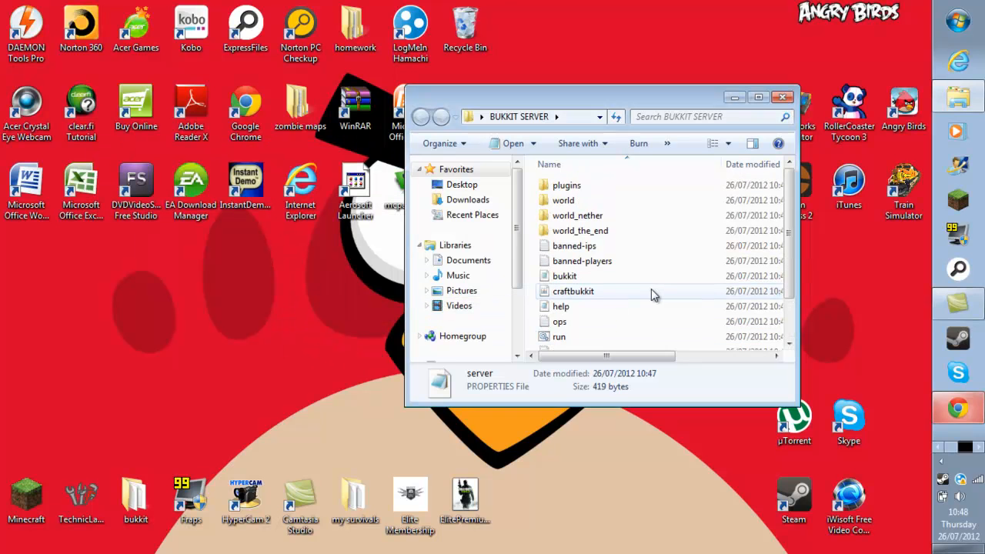
pyautogui.scroll(-2, 662, 302)
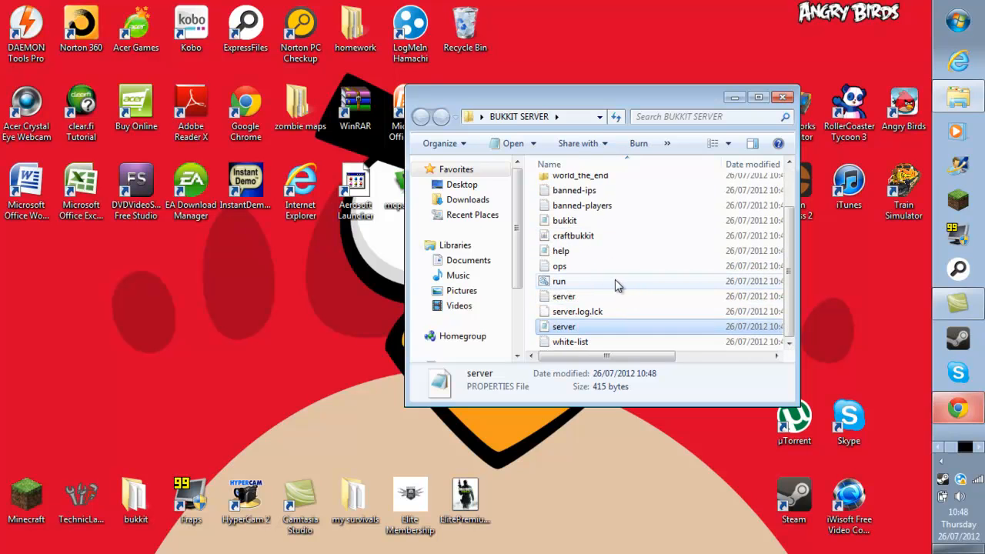
# Test-start the server, close its console, and run ipconfig in Command Prompt.
pyautogui.doubleClick(615, 281)
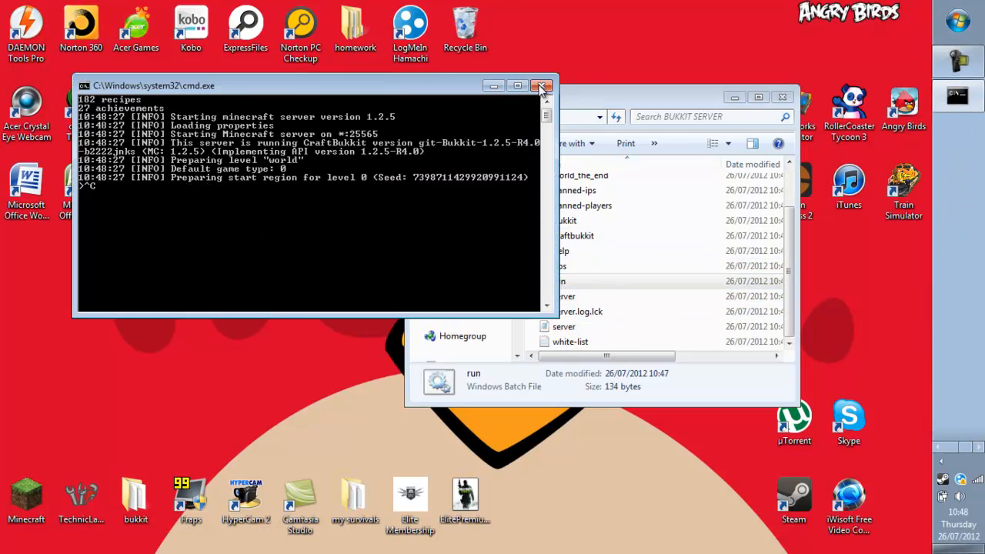
pyautogui.click(541, 87)
pyautogui.click(958, 22)
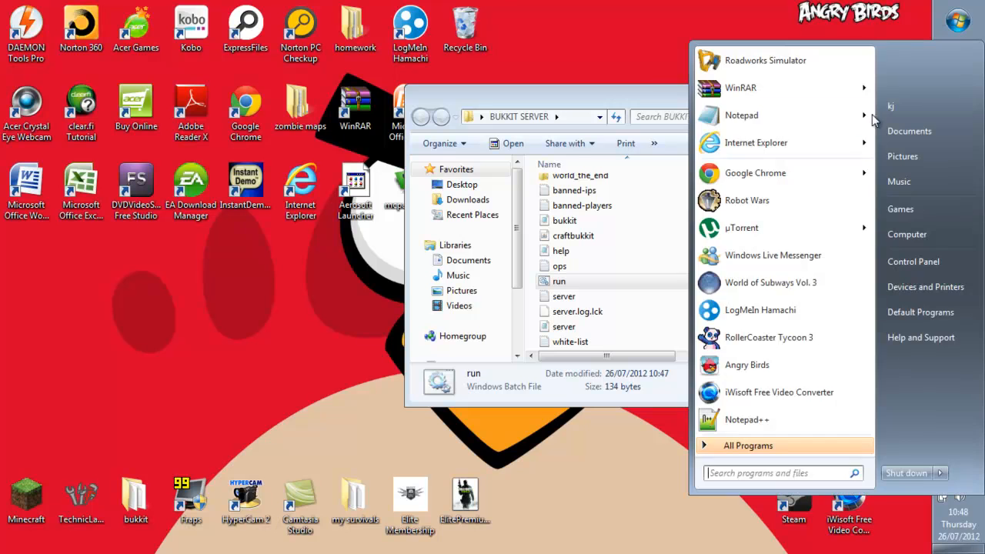
pyautogui.write('cm')
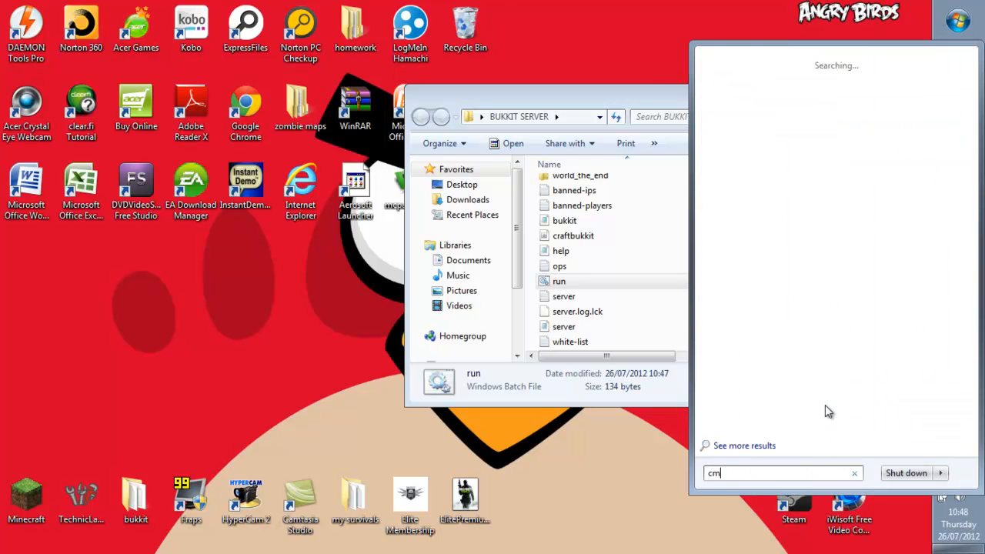
pyautogui.write('d')
pyautogui.press('Return')
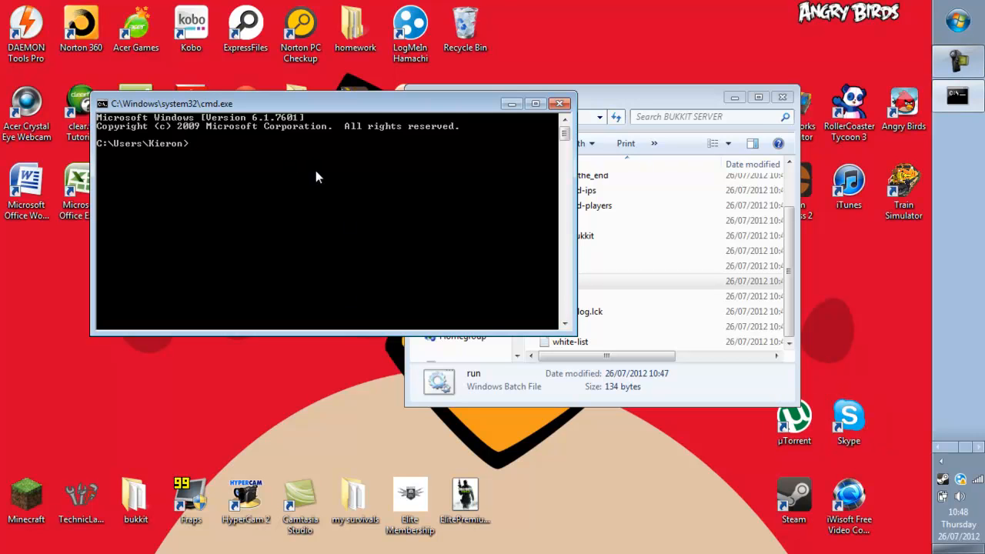
pyautogui.write('ipconfig')
pyautogui.press('Return')
pyautogui.scroll(9, 442, 193)
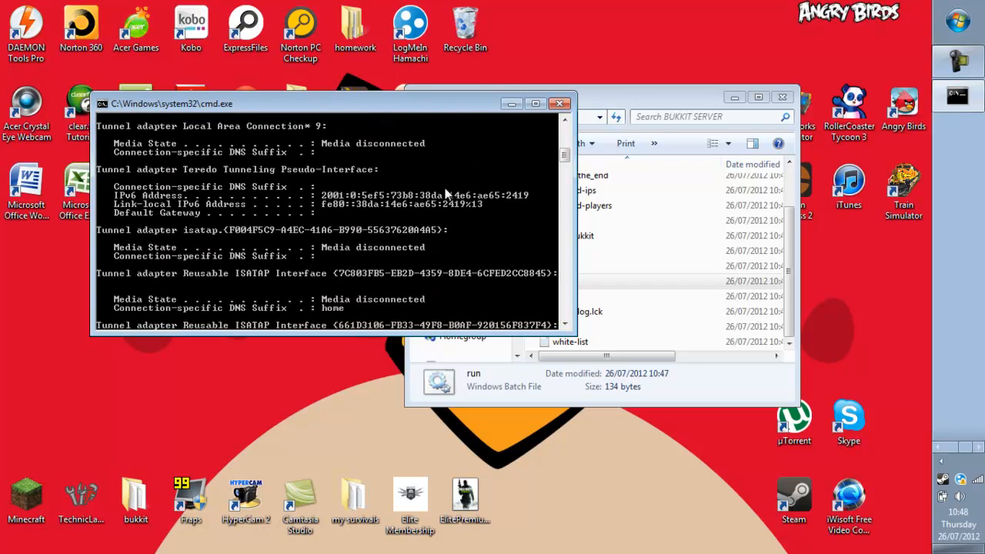
pyautogui.scroll(3, 169, 165)
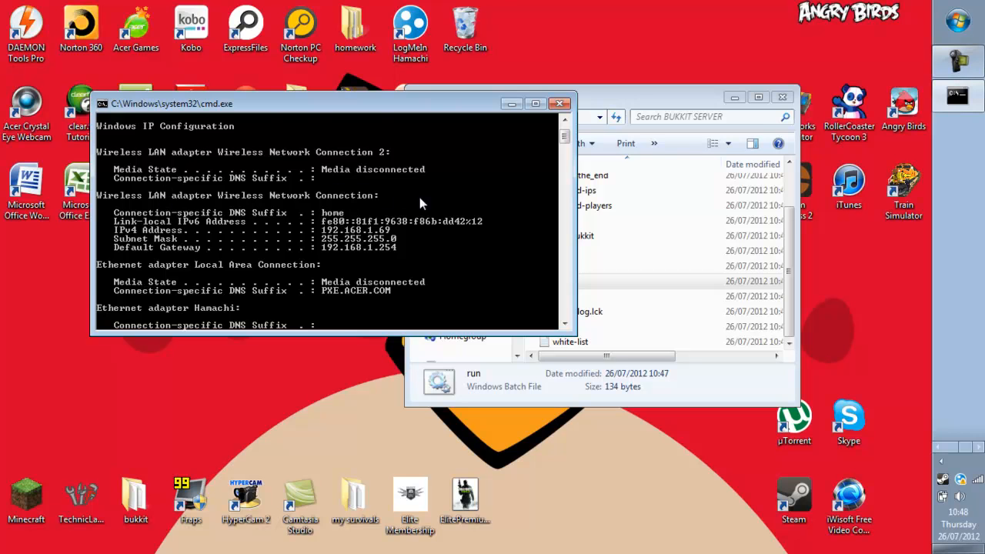
pyautogui.scroll(-1, 330, 230)
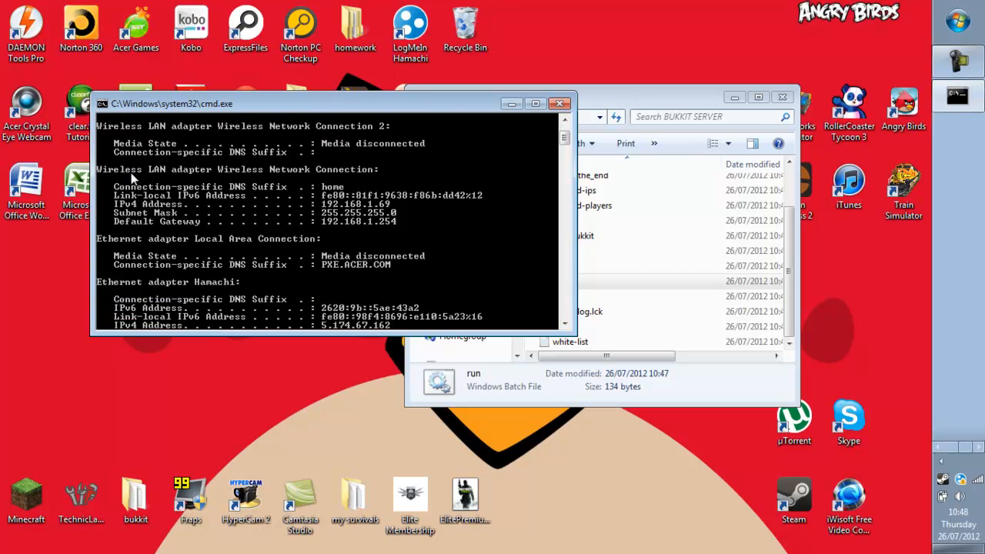
# Mark and copy the default gateway address 192.168.1.254, then close Command Prompt.
pyautogui.rightClick(372, 224)
pyautogui.click(402, 232)
pyautogui.moveTo(395, 219); pyautogui.dragTo(335, 221)
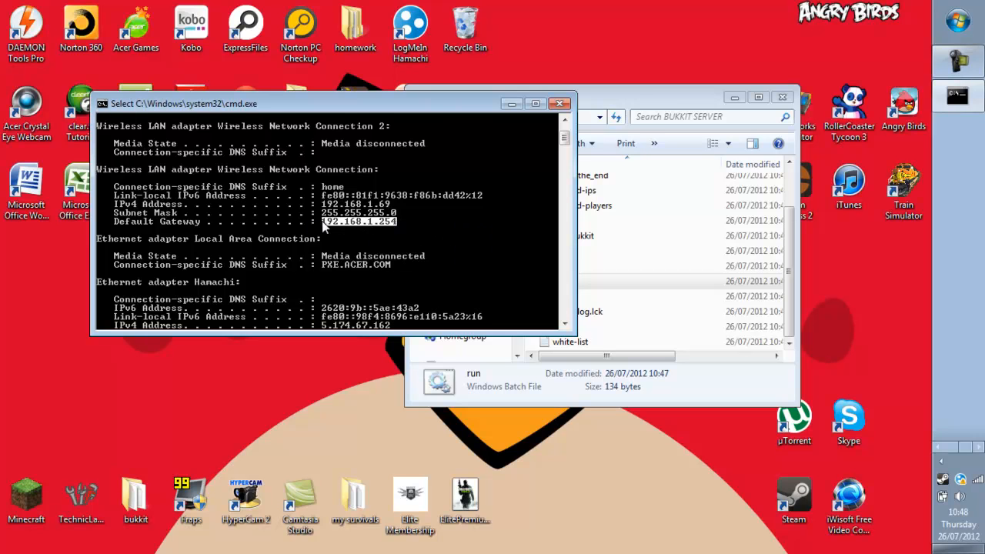
pyautogui.rightClick(346, 221)
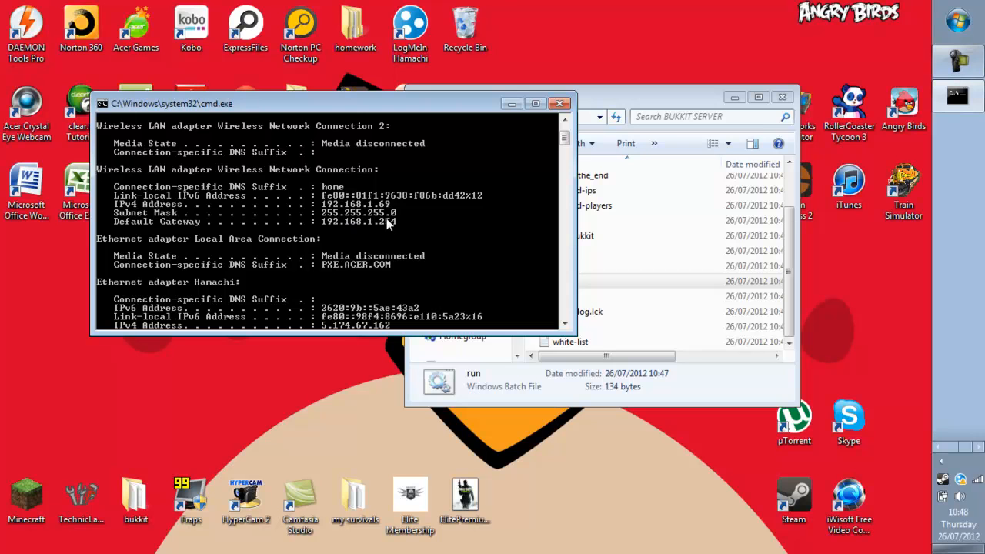
pyautogui.rightClick(374, 220)
pyautogui.click(412, 311)
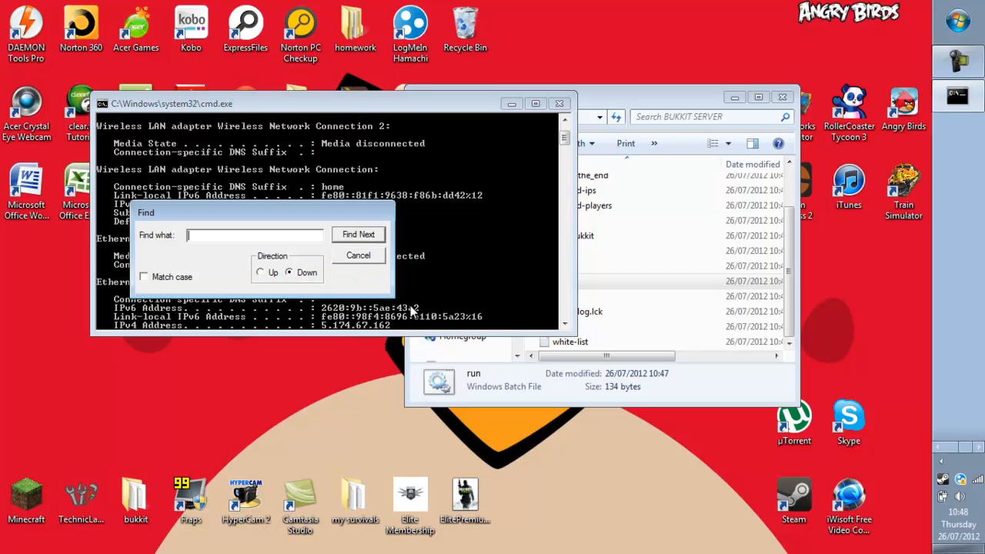
pyautogui.click(362, 256)
pyautogui.rightClick(398, 218)
pyautogui.click(426, 227)
pyautogui.moveTo(414, 222); pyautogui.dragTo(348, 224)
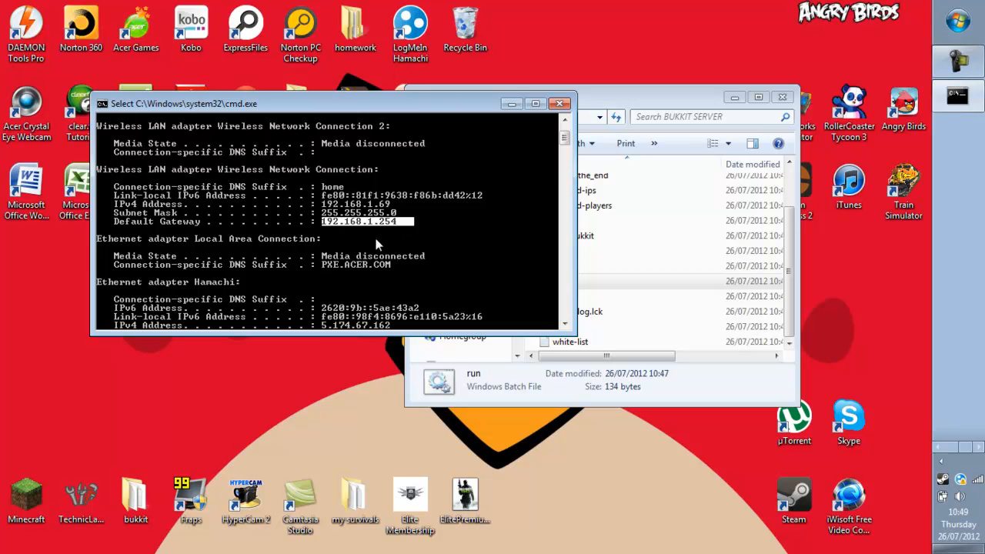
pyautogui.click(382, 235)
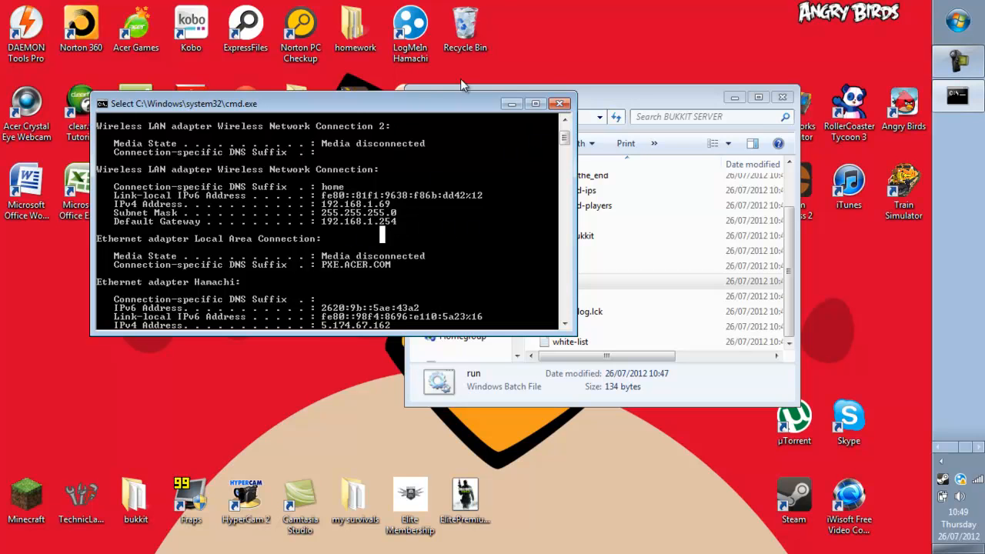
pyautogui.click(560, 103)
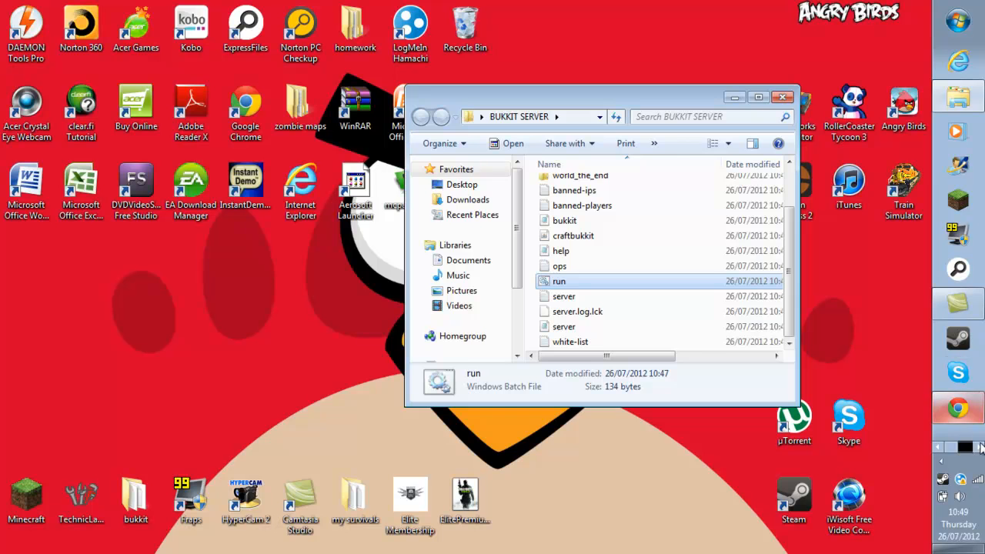
# Close the Java SE Downloads tab and load 192.168.1.254 in a new tab.
pyautogui.click(958, 407)
pyautogui.click(365, 143)
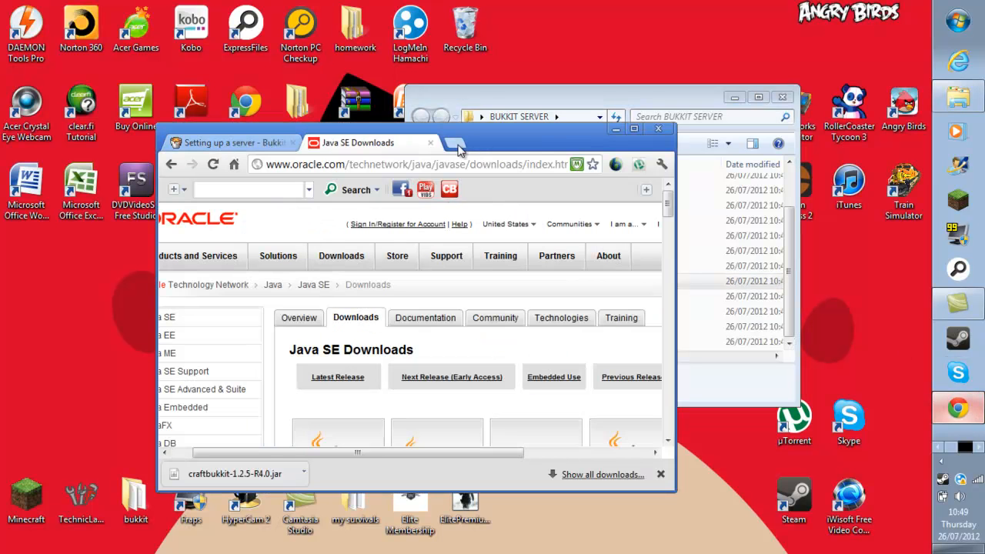
pyautogui.click(430, 142)
pyautogui.click(324, 143)
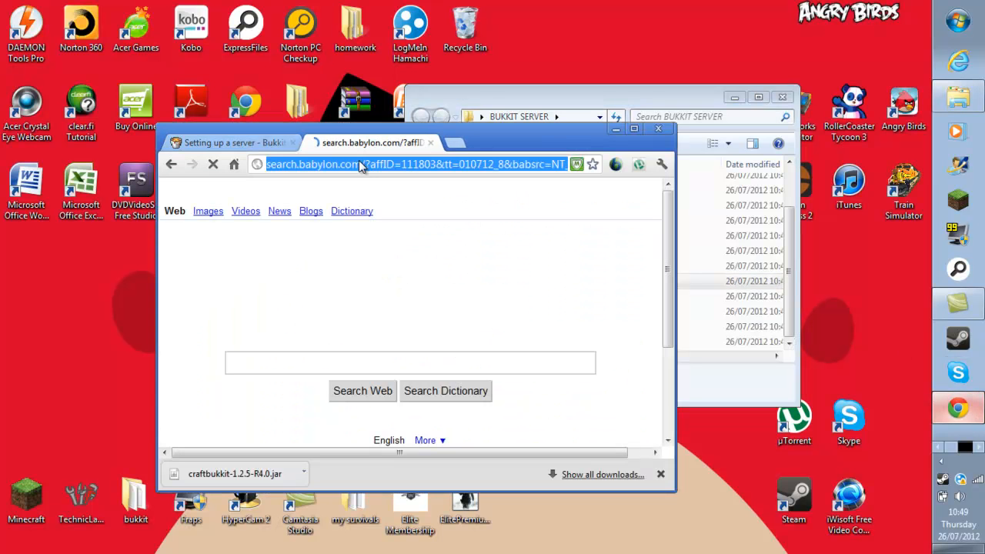
pyautogui.write('1')
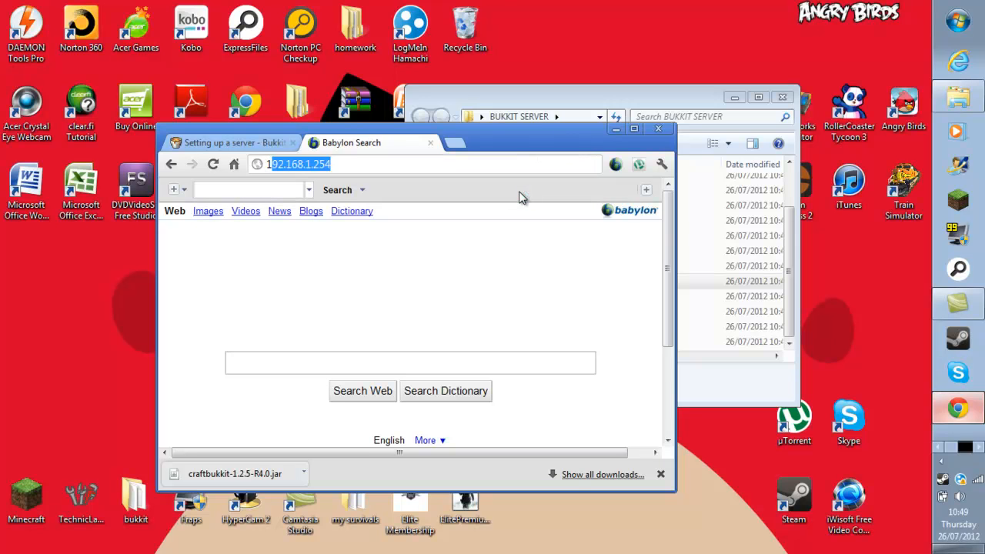
pyautogui.write('92')
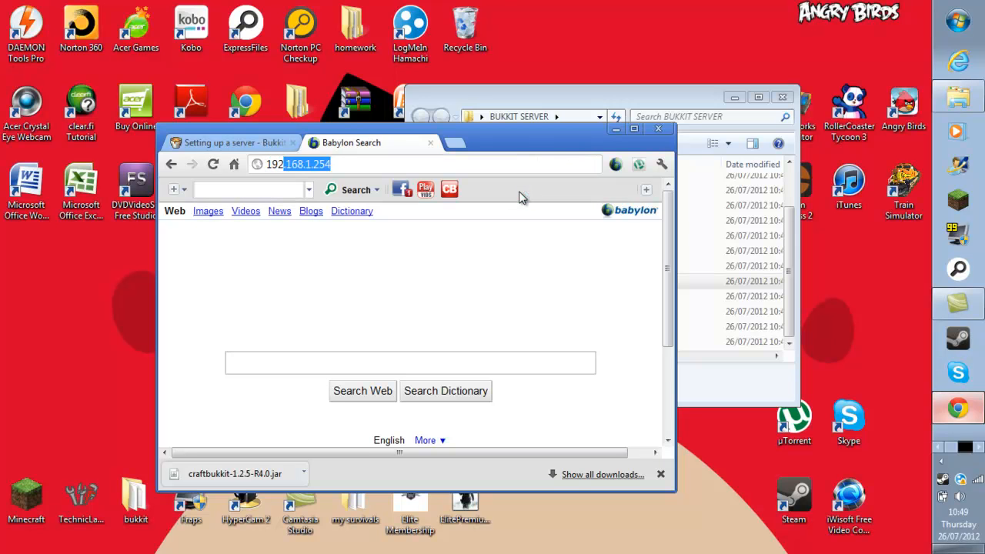
pyautogui.write('268')
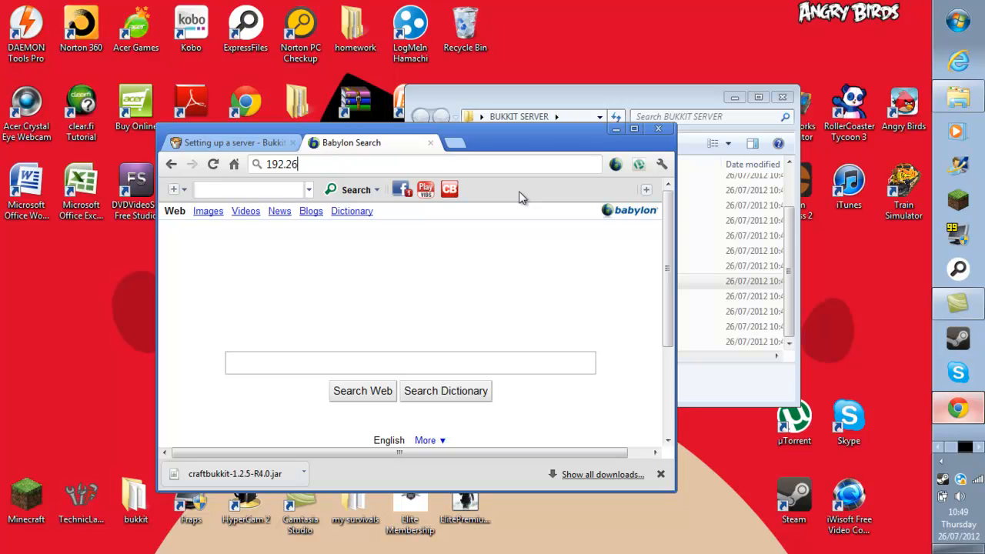
pyautogui.press('BackSpace')
pyautogui.press('BackSpace')
pyautogui.press('BackSpace')
pyautogui.write('168')
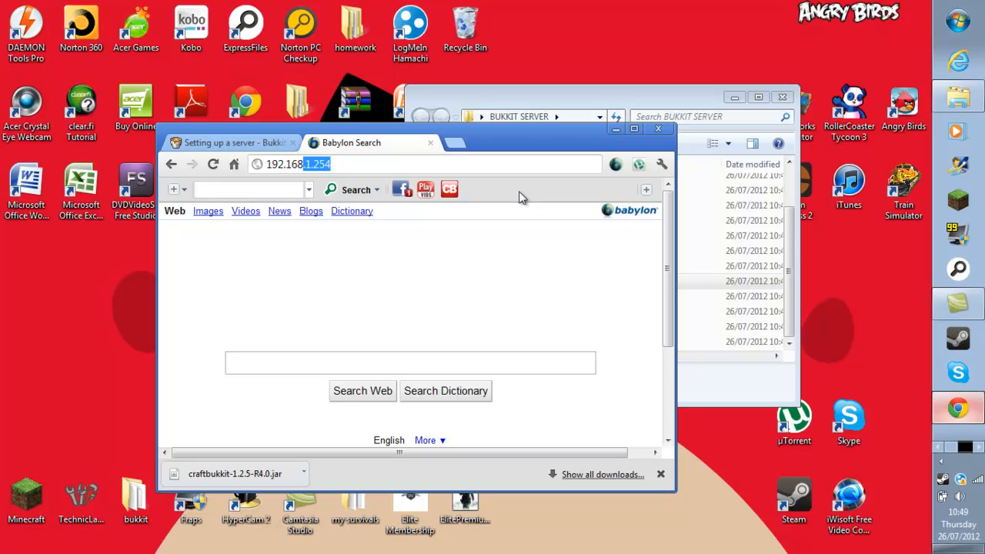
pyautogui.write('.1.254')
pyautogui.press('Return')
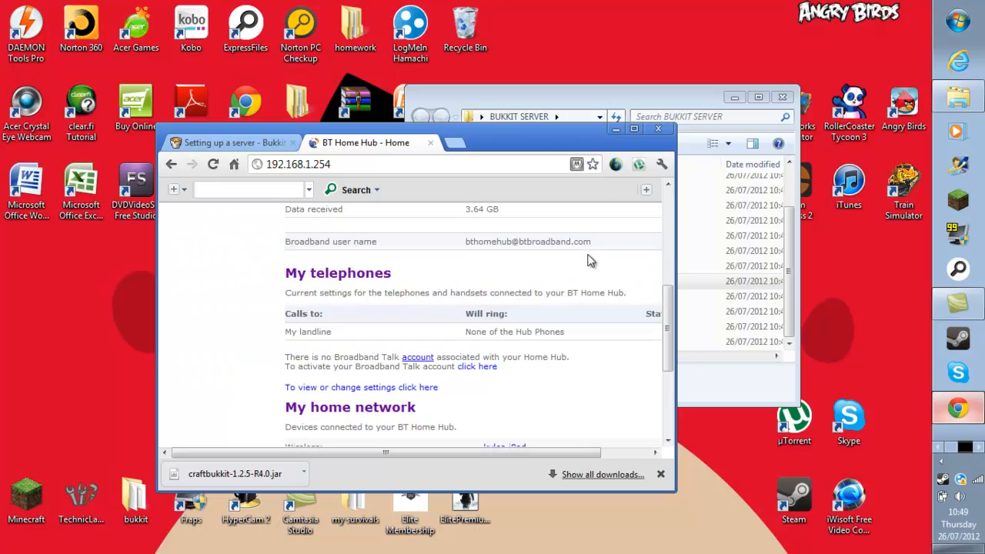
# Dismiss the downloads bar and continue into the router's Advanced settings.
pyautogui.moveTo(523, 453); pyautogui.dragTo(651, 460)
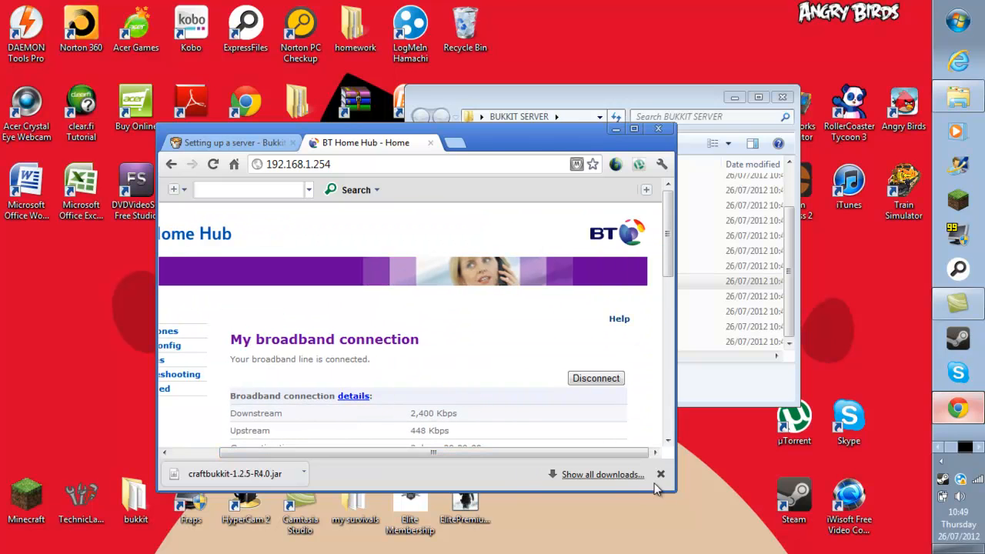
pyautogui.click(660, 474)
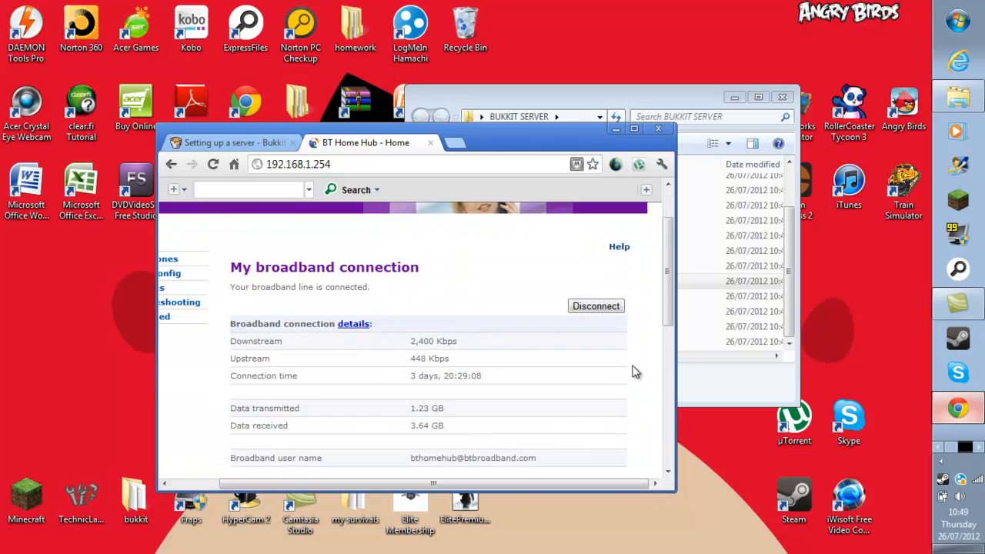
pyautogui.moveTo(462, 484); pyautogui.dragTo(286, 483)
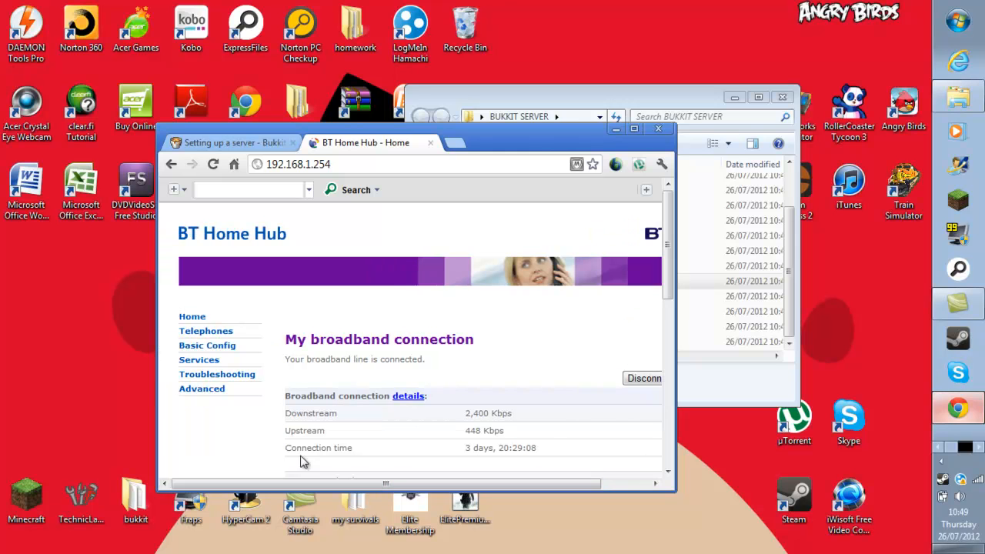
pyautogui.click(202, 391)
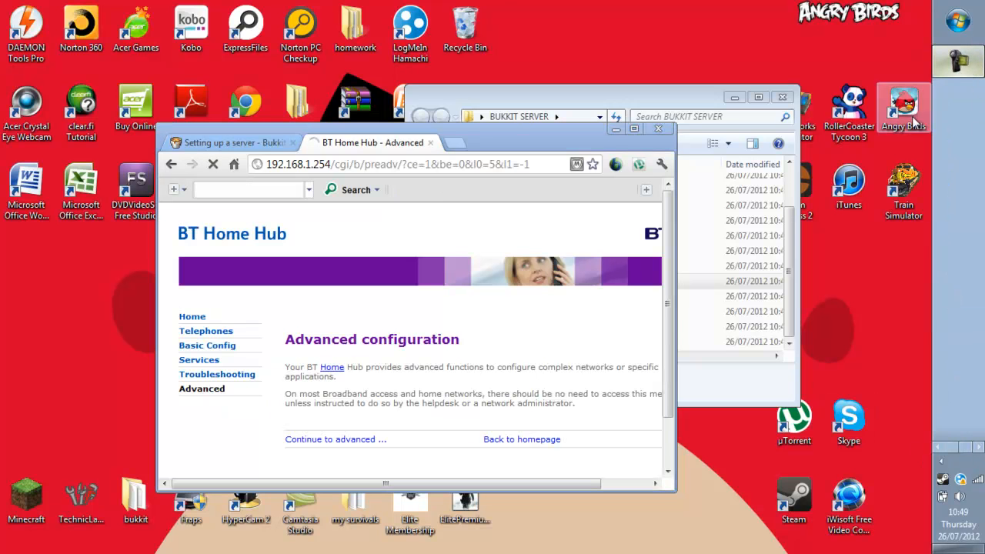
pyautogui.scroll(-1, 546, 333)
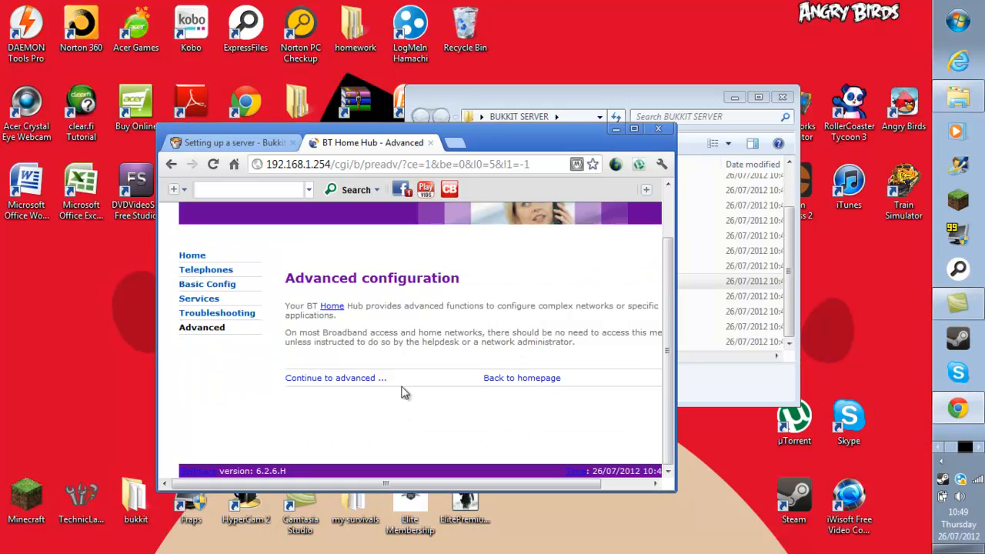
pyautogui.click(366, 385)
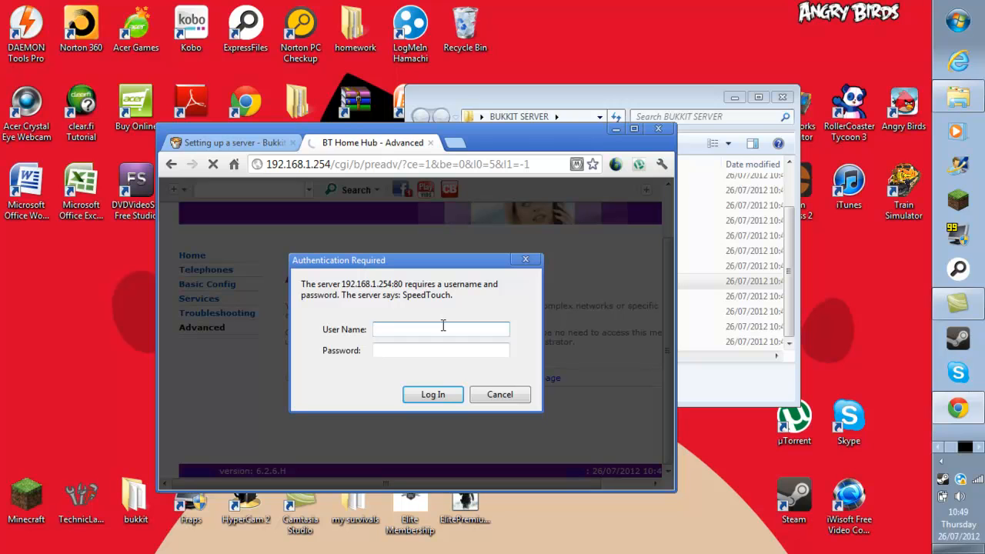
# Log in to the router with the administrator user name and password.
pyautogui.write('admin')
pyautogui.click(408, 350)
pyautogui.write('adm')
pyautogui.write('in')
pyautogui.press('Return')
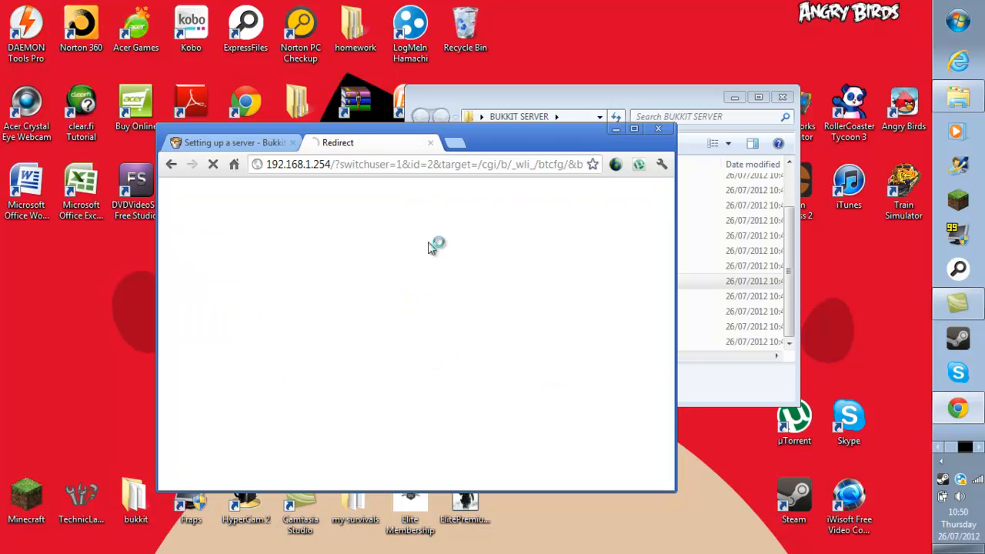
# Go to Game & Application Sharing and unassign the existing minecraft entry.
pyautogui.scroll(-1, 387, 407)
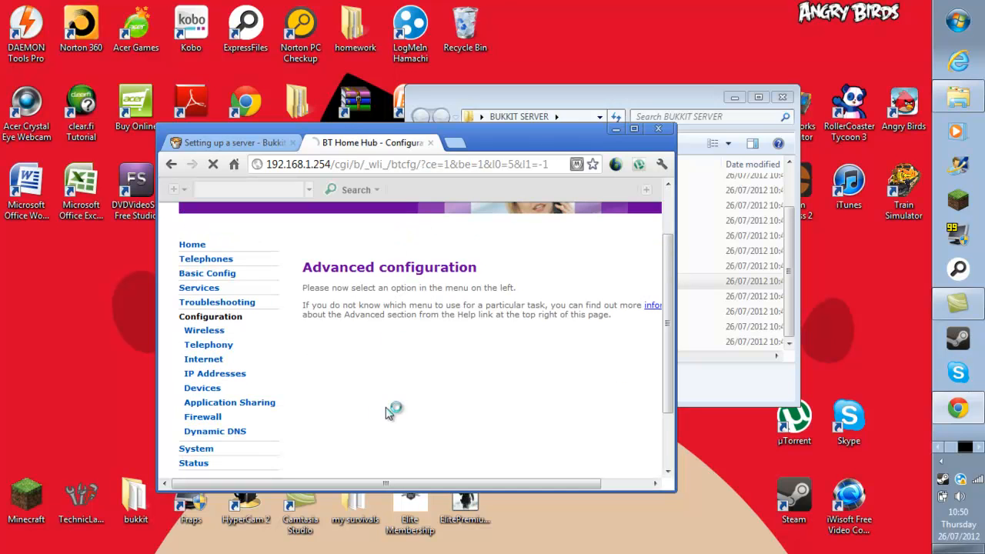
pyautogui.scroll(-1, 386, 408)
pyautogui.scroll(2, 387, 415)
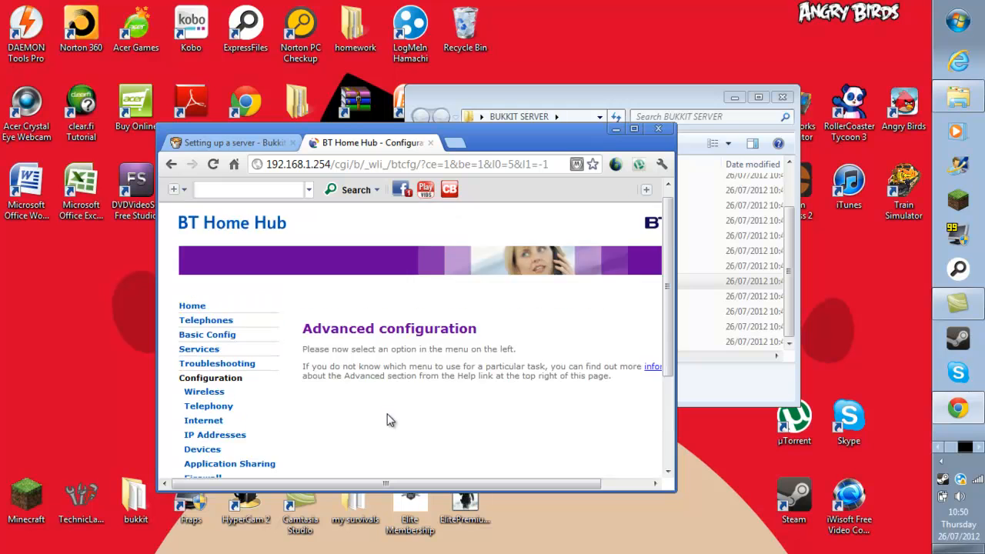
pyautogui.scroll(-1, 389, 419)
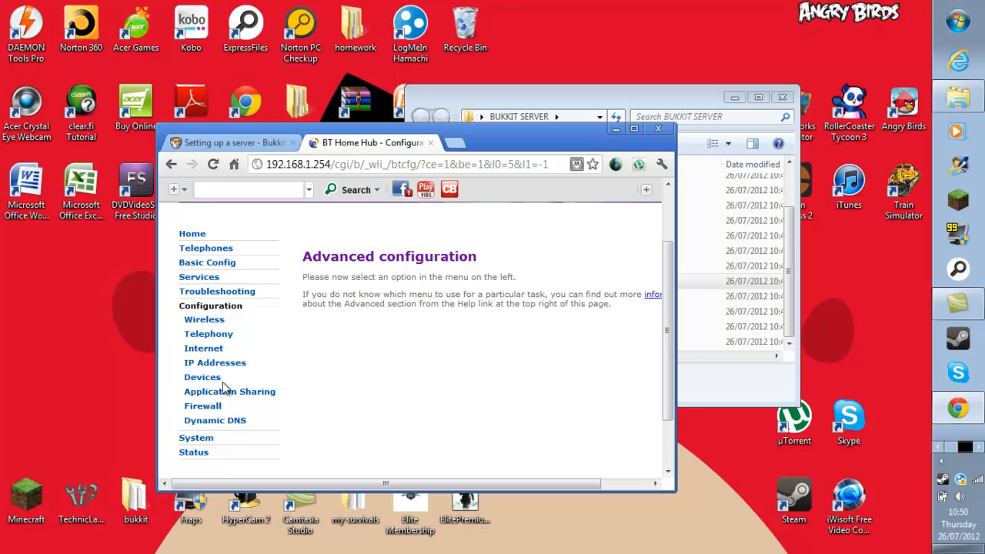
pyautogui.click(240, 395)
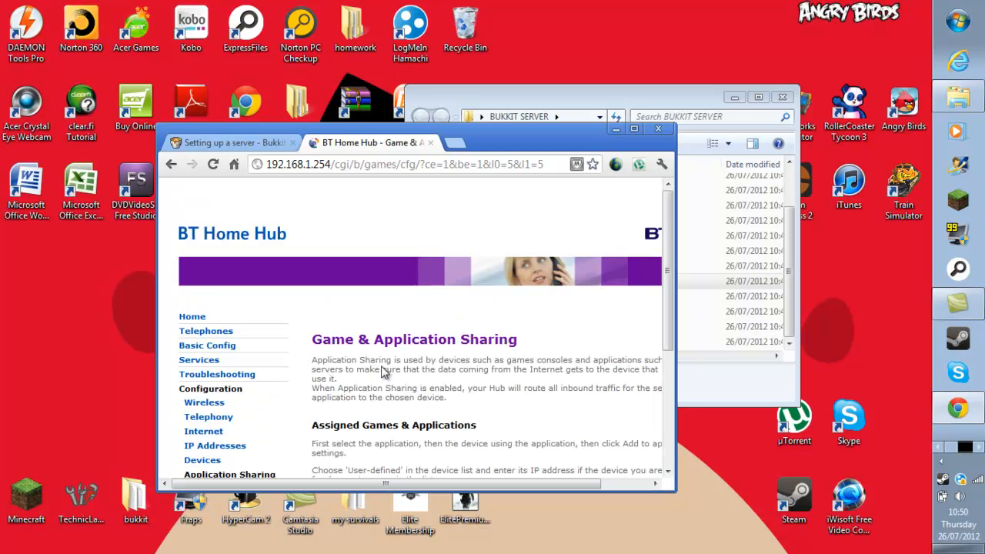
pyautogui.scroll(-3, 387, 375)
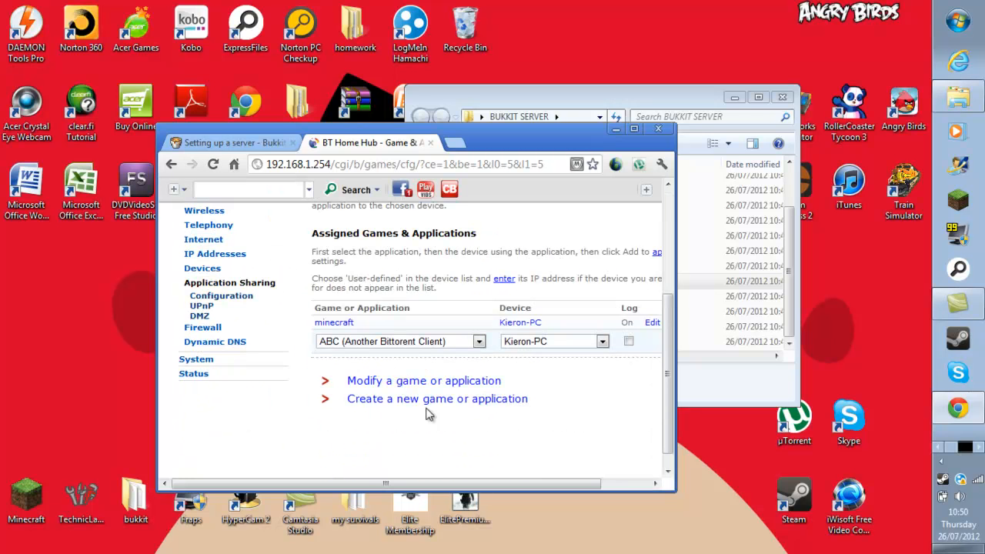
pyautogui.moveTo(454, 483); pyautogui.dragTo(503, 483)
pyautogui.click(639, 324)
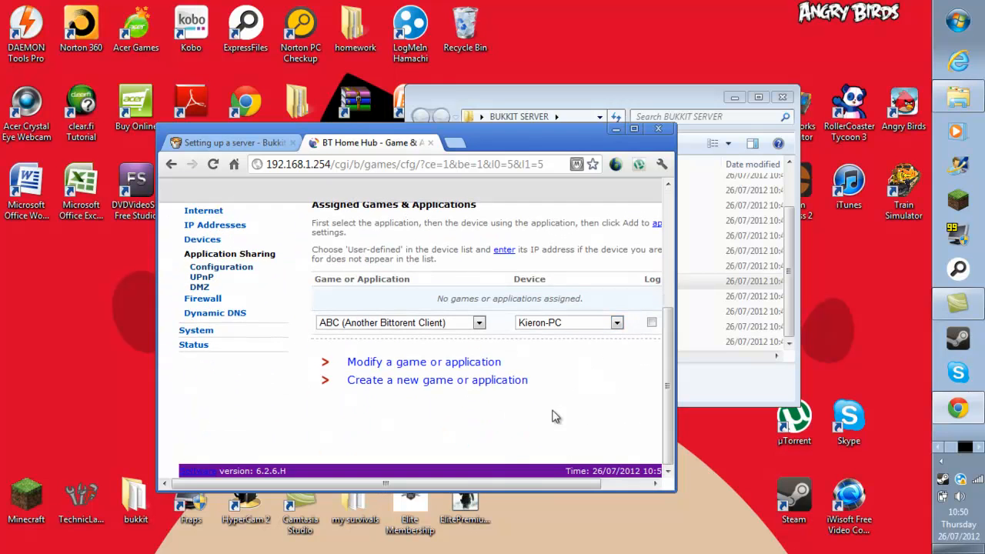
# Create a new application named 'bukki', cloned from ABC.
pyautogui.click(416, 382)
pyautogui.scroll(-1, 430, 385)
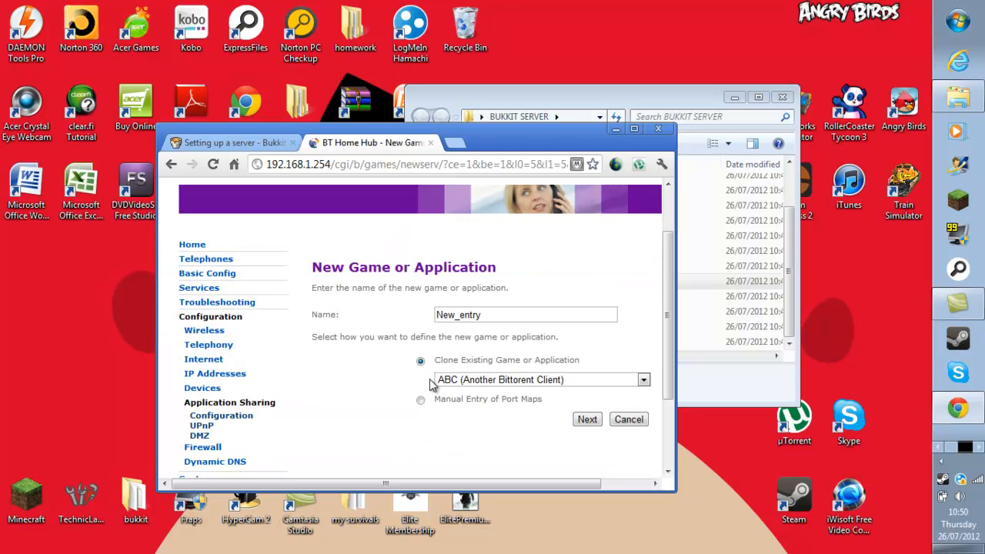
pyautogui.doubleClick(479, 316)
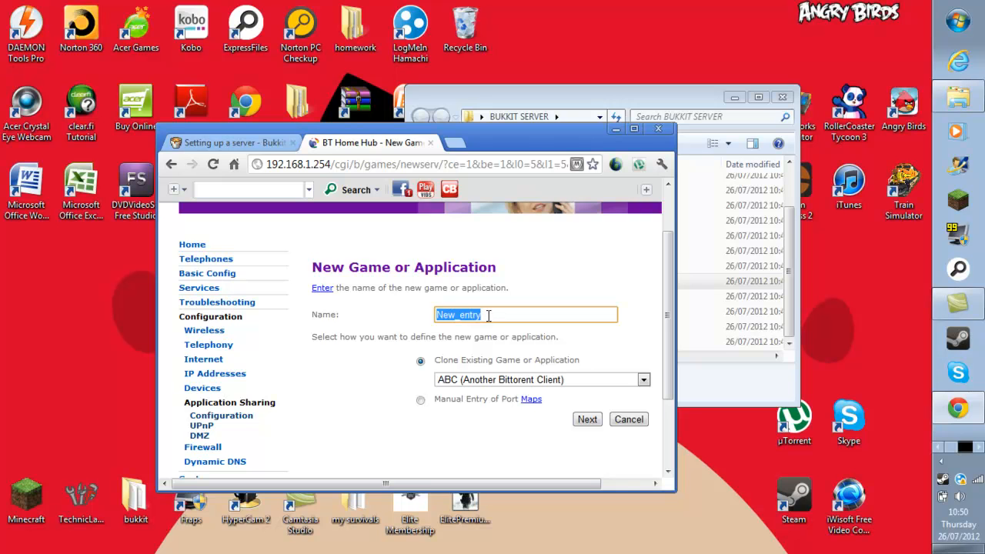
pyautogui.write('bukki')
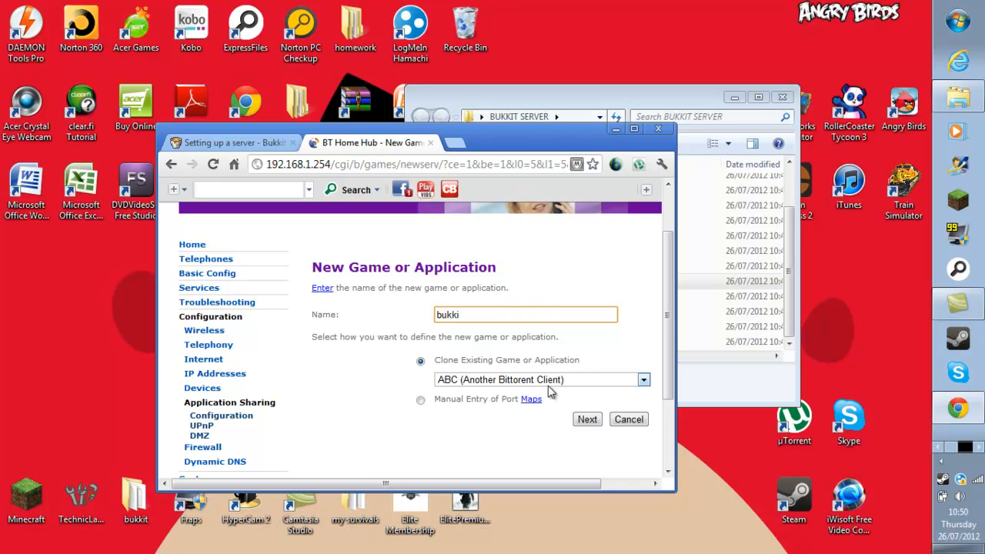
pyautogui.click(616, 384)
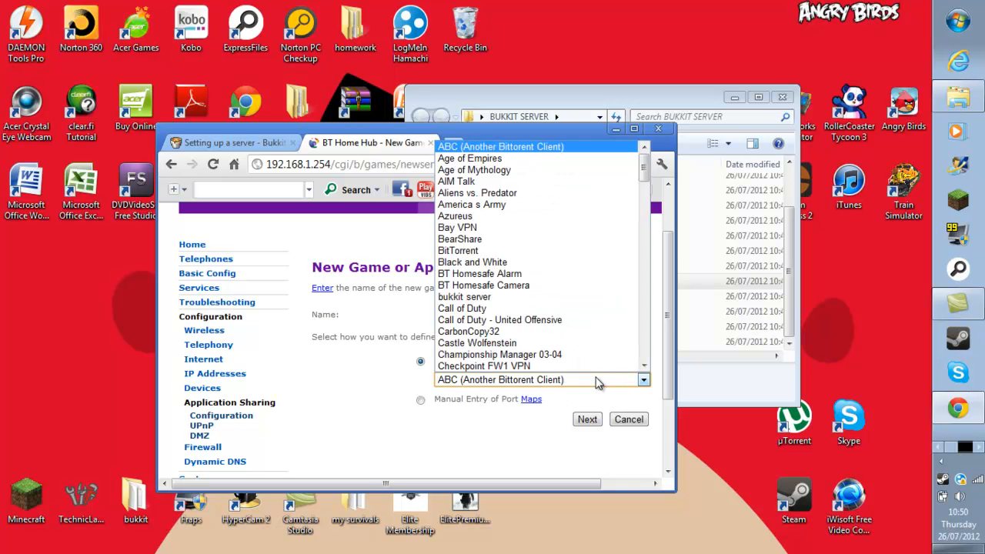
pyautogui.click(500, 146)
pyautogui.click(588, 419)
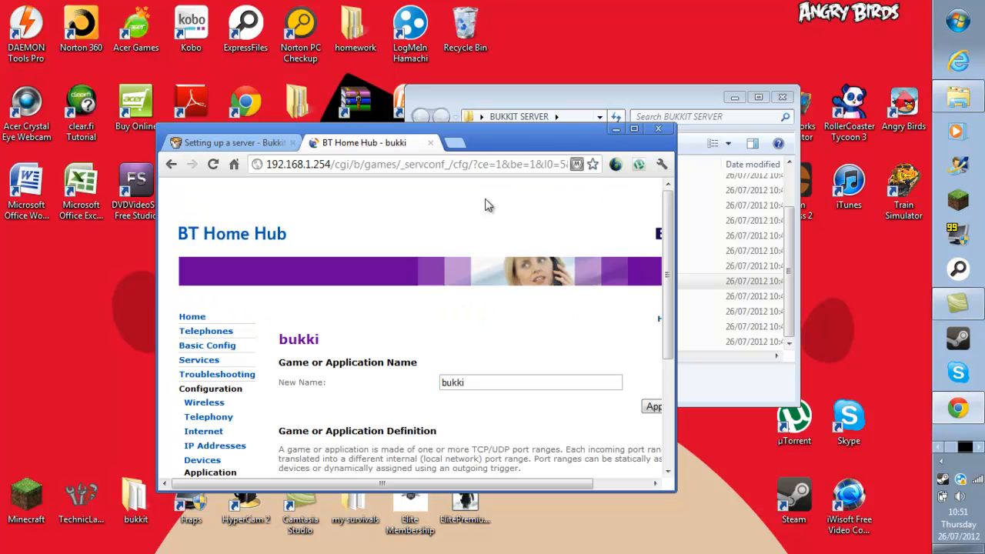
# Enter a TCP port range 25565 to 25565 translated to 25565.
pyautogui.scroll(-1, 416, 358)
pyautogui.click(502, 311)
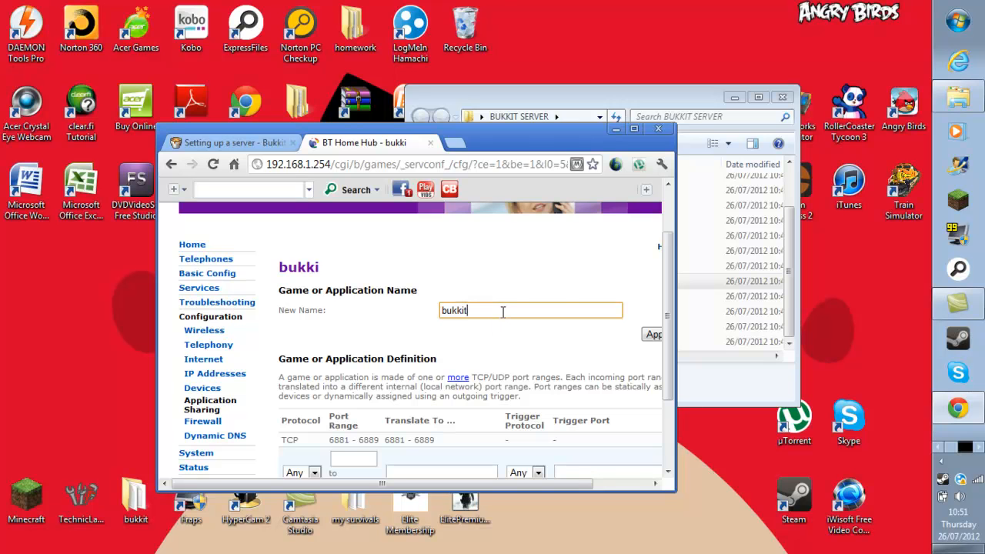
pyautogui.scroll(-3, 502, 310)
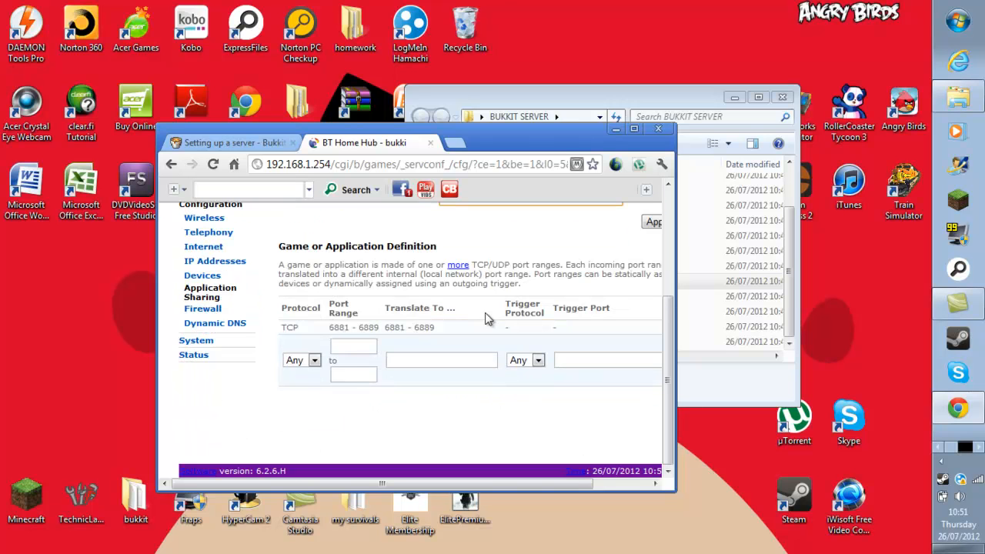
pyautogui.click(314, 361)
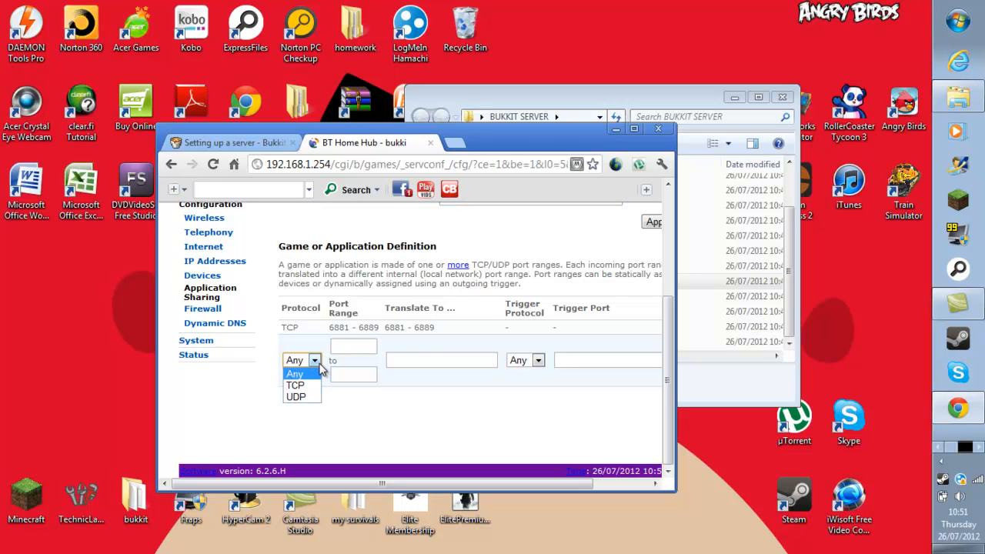
pyautogui.click(314, 388)
pyautogui.click(369, 351)
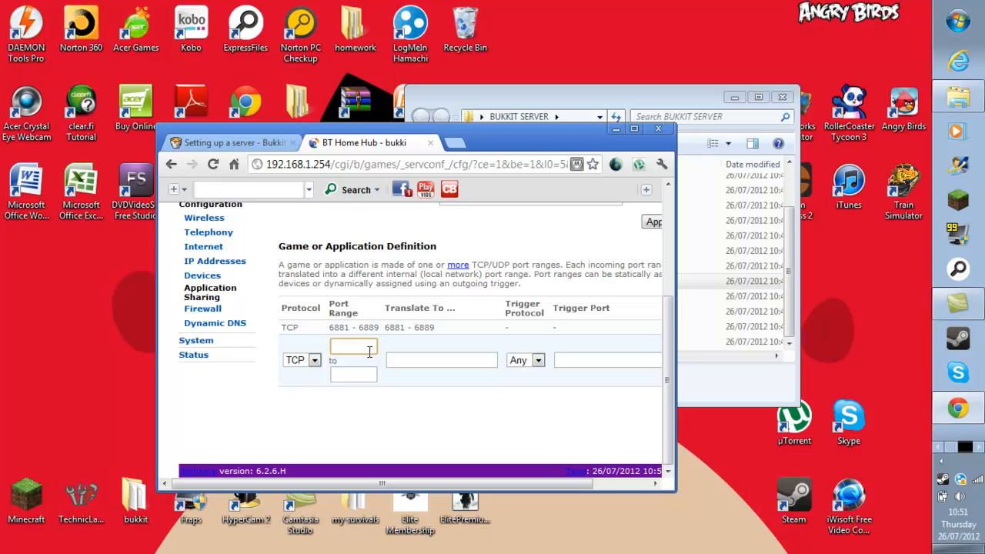
pyautogui.write('25565')
pyautogui.click(355, 375)
pyautogui.write('25565')
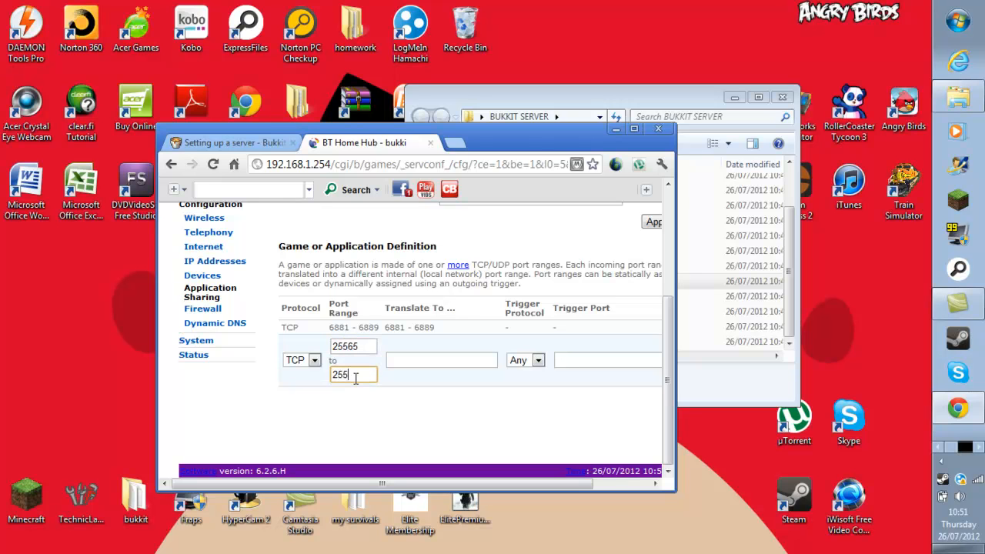
pyautogui.click(416, 361)
pyautogui.write('25565')
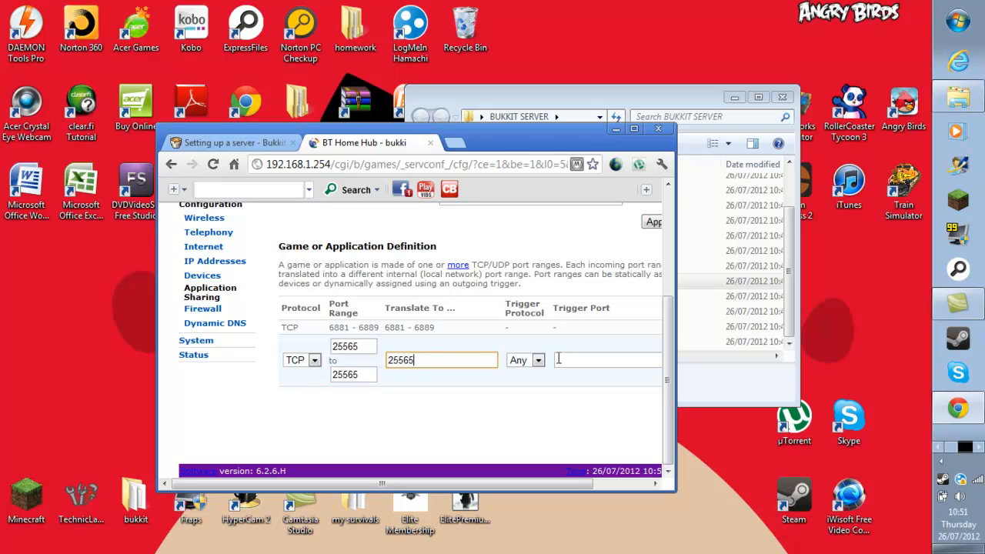
# Set the trigger protocol to TCP and add the TCP range to bukki.
pyautogui.click(570, 360)
pyautogui.click(537, 361)
pyautogui.click(576, 361)
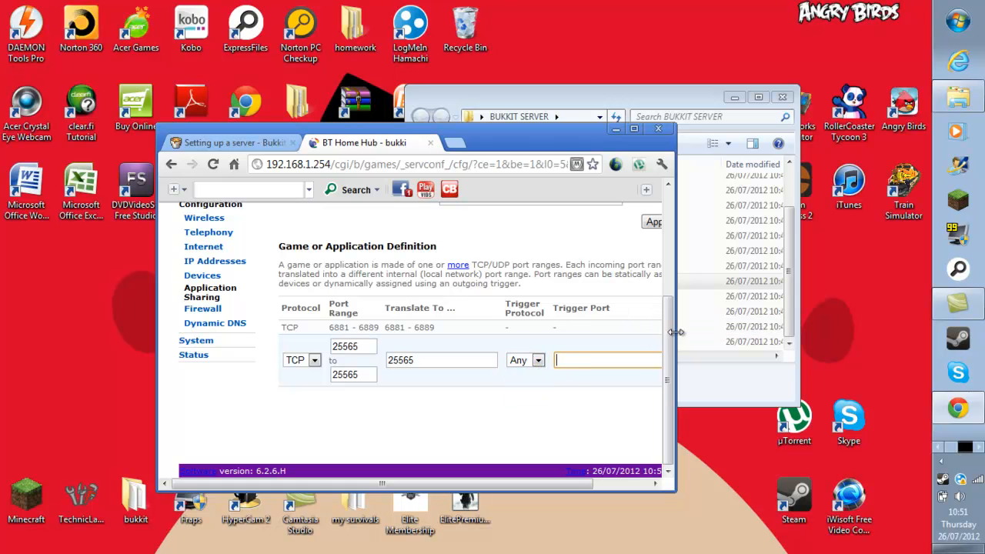
pyautogui.moveTo(514, 484); pyautogui.dragTo(605, 485)
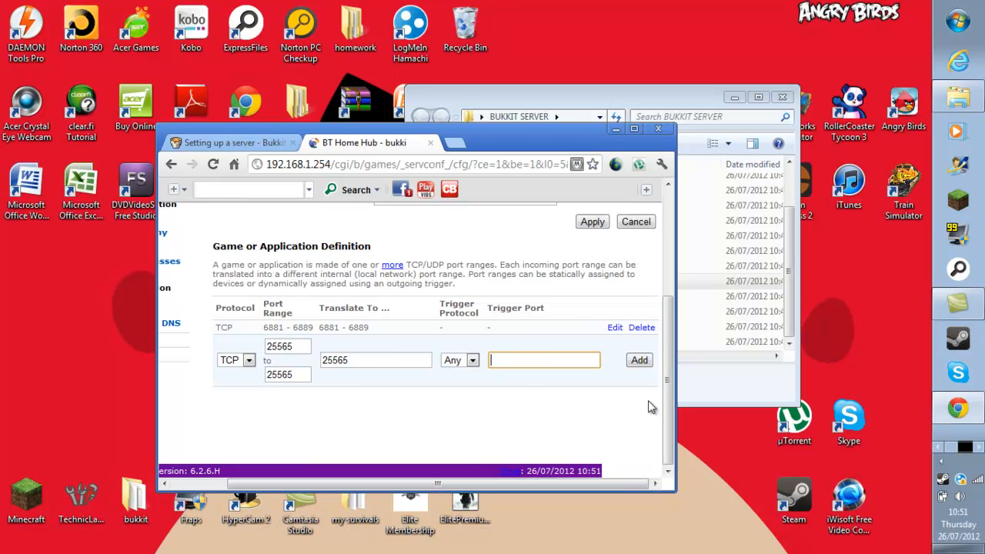
pyautogui.click(464, 361)
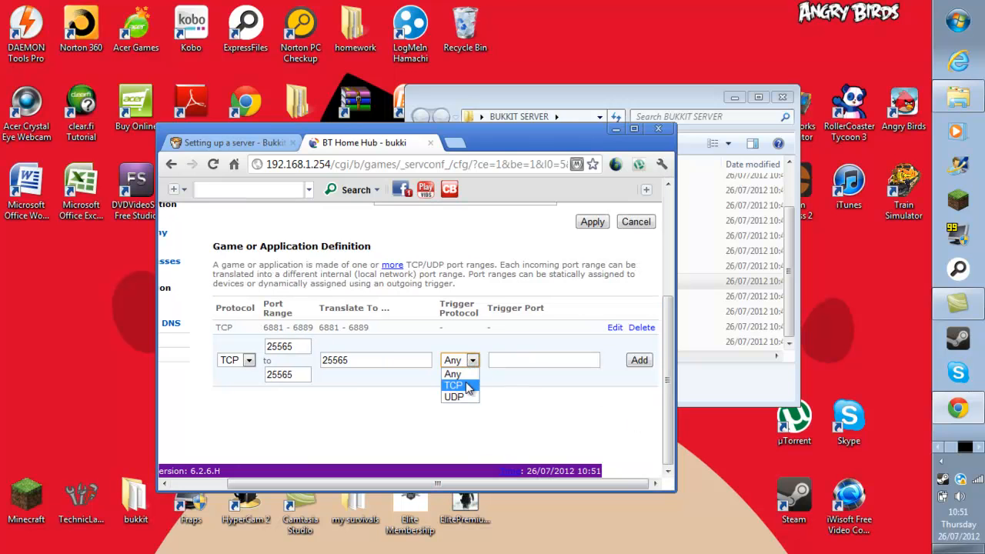
pyautogui.click(468, 386)
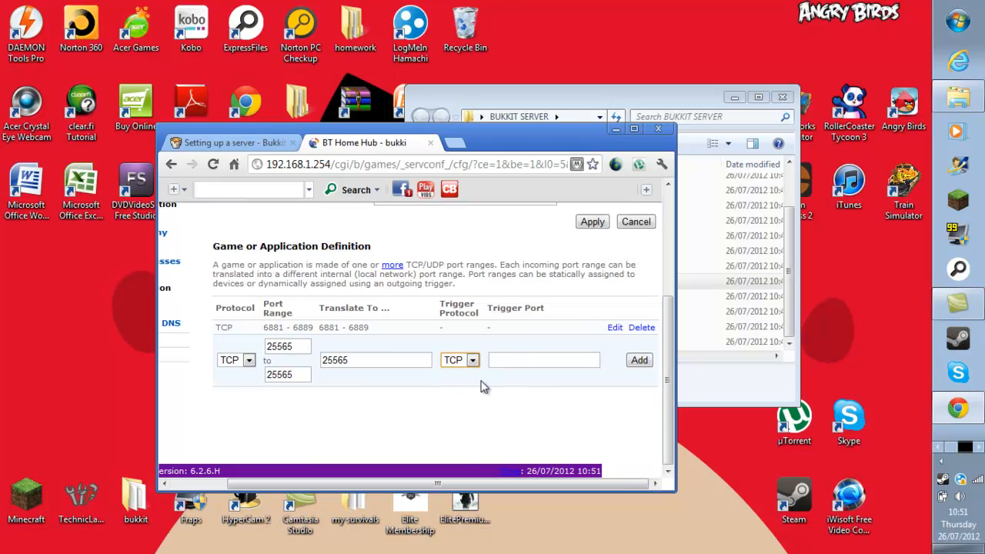
pyautogui.click(644, 364)
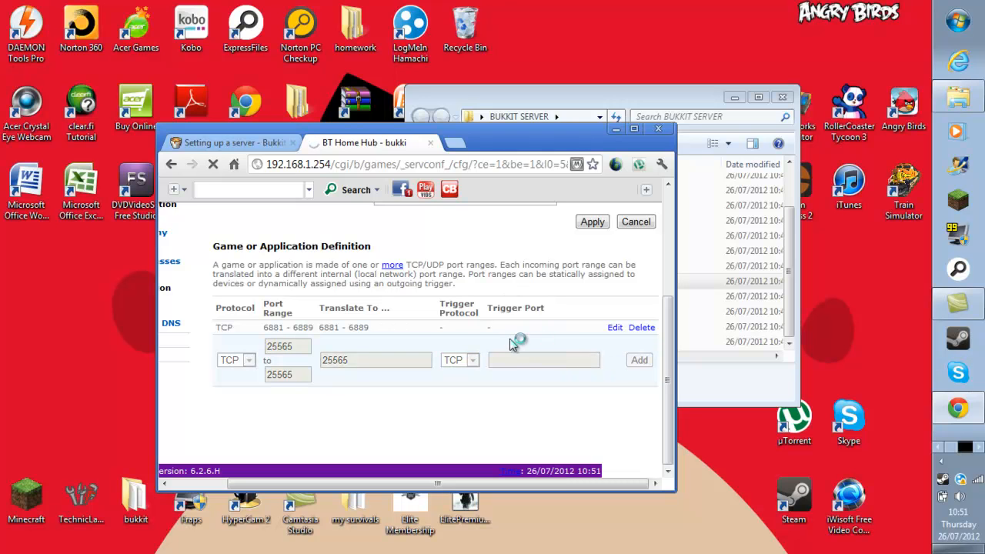
# Enter a UDP port range 25565 to 25565 translated to 25565.
pyautogui.scroll(-3, 480, 353)
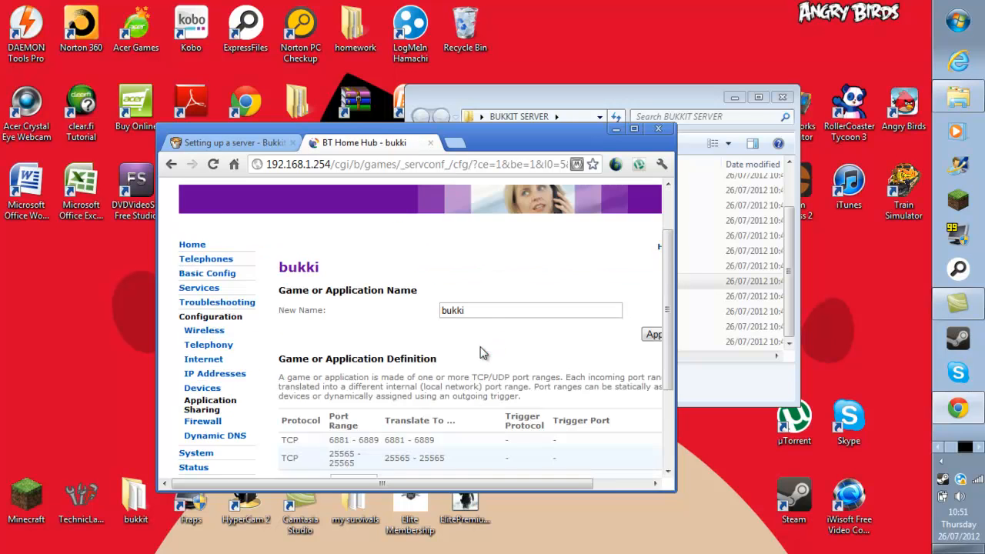
pyautogui.click(315, 379)
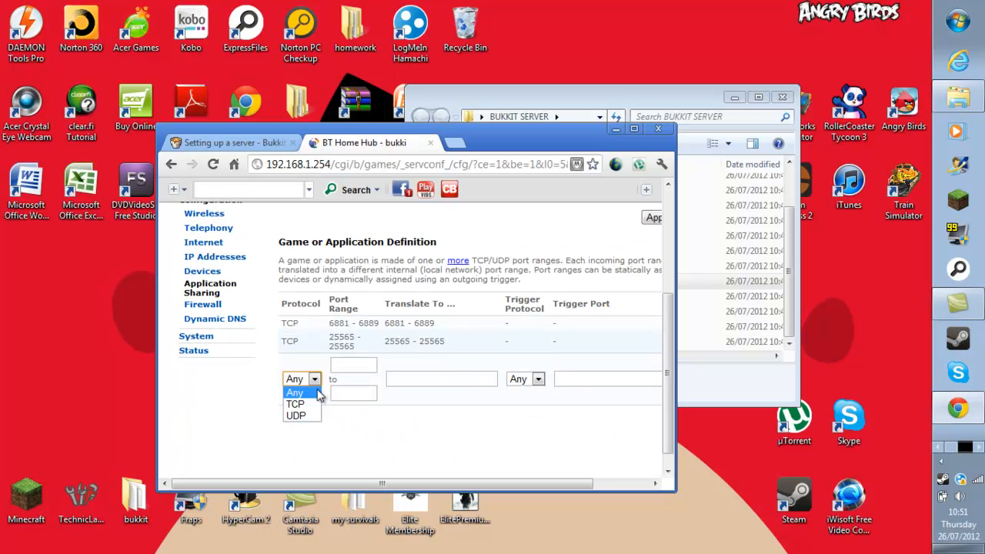
pyautogui.click(296, 416)
pyautogui.click(336, 366)
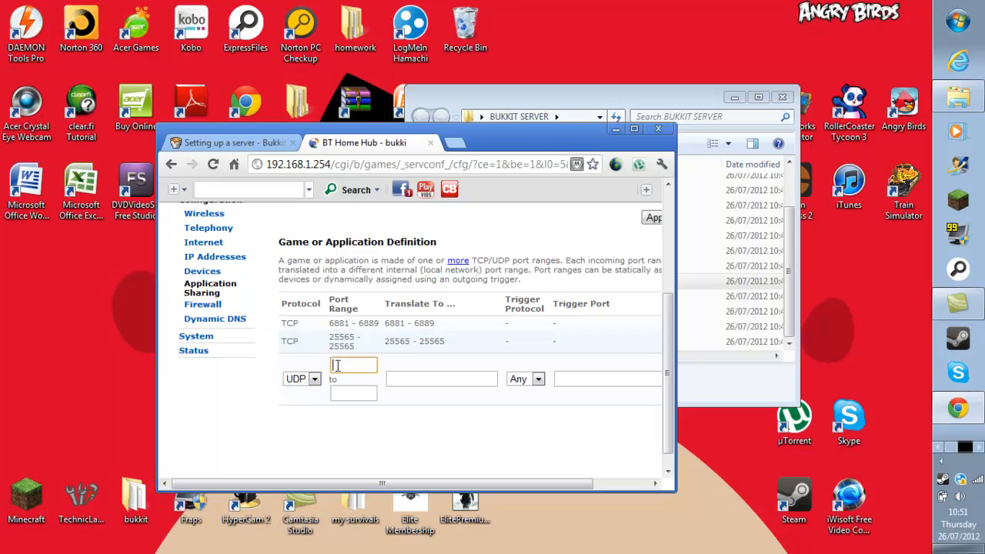
pyautogui.write('2')
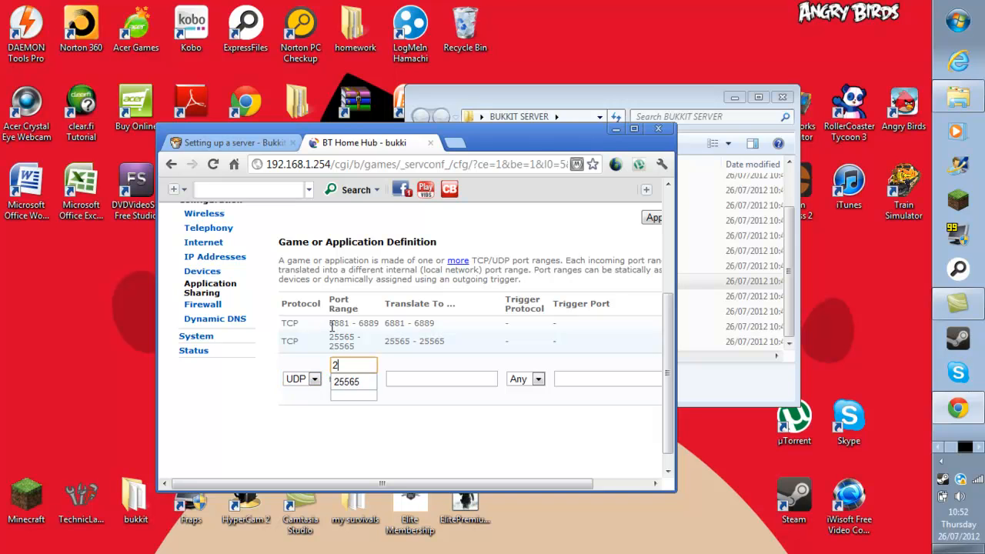
pyautogui.click(346, 384)
pyautogui.click(348, 394)
pyautogui.write('2')
pyautogui.click(346, 409)
pyautogui.click(428, 379)
pyautogui.write('2')
pyautogui.click(422, 397)
# Set the trigger protocol to TCP and add the UDP range to bukki.
pyautogui.click(522, 379)
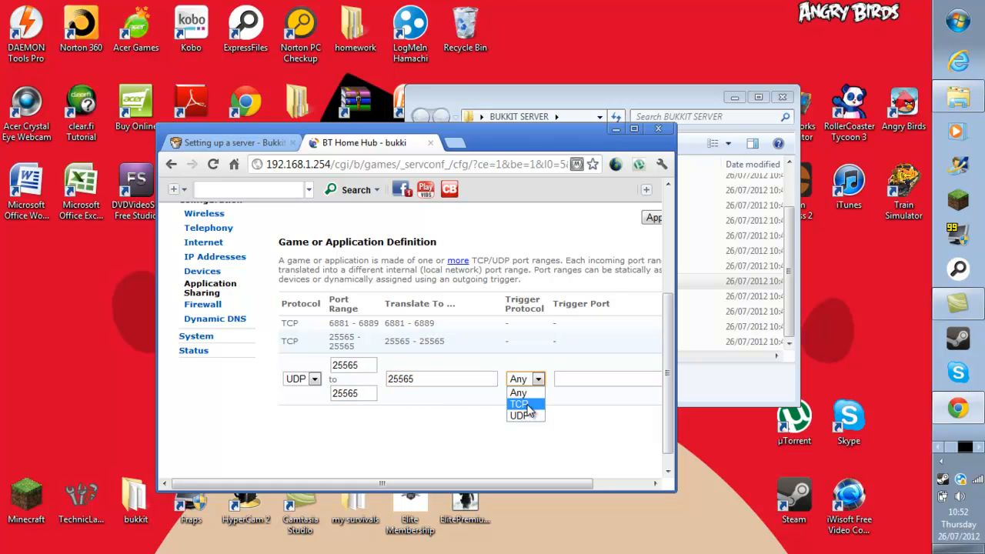
pyautogui.click(520, 404)
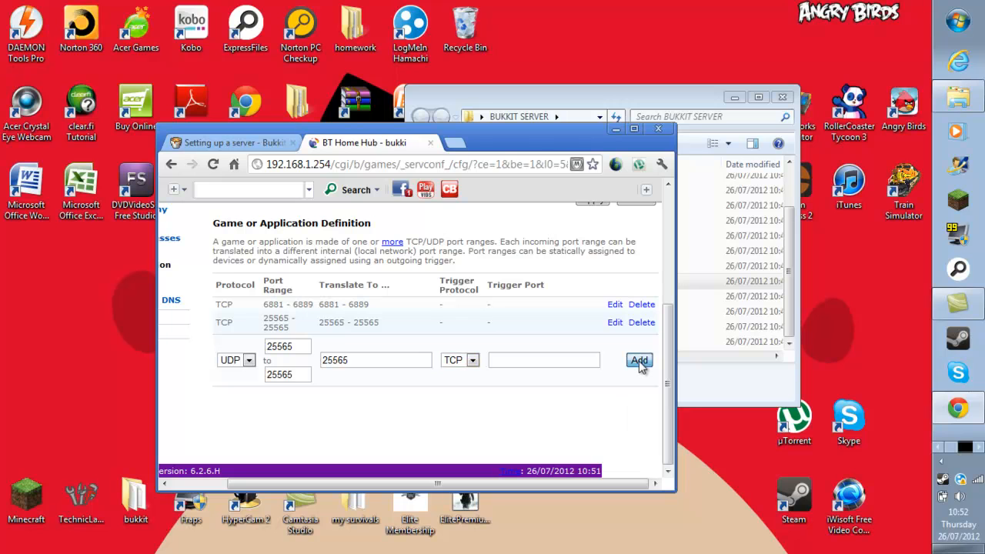
pyautogui.click(639, 360)
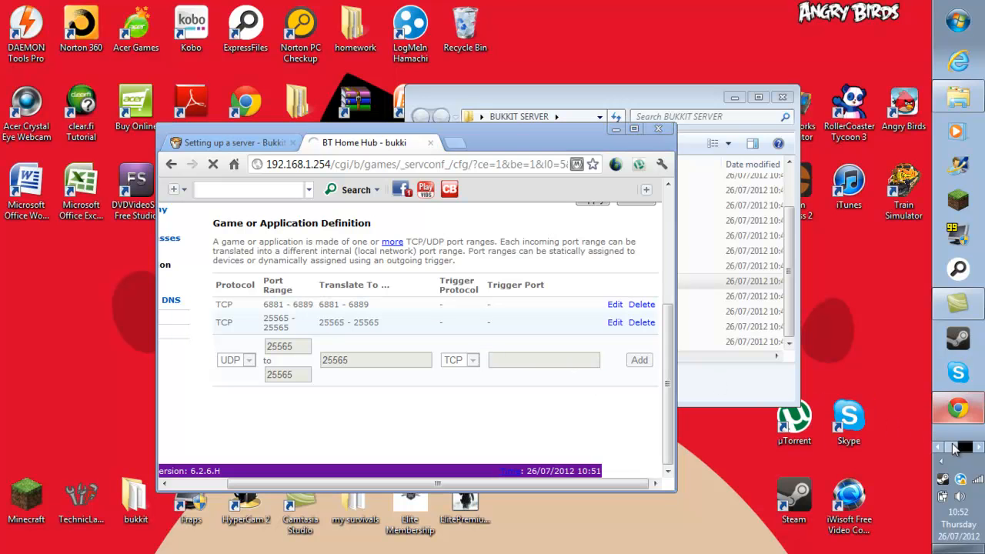
pyautogui.click(981, 450)
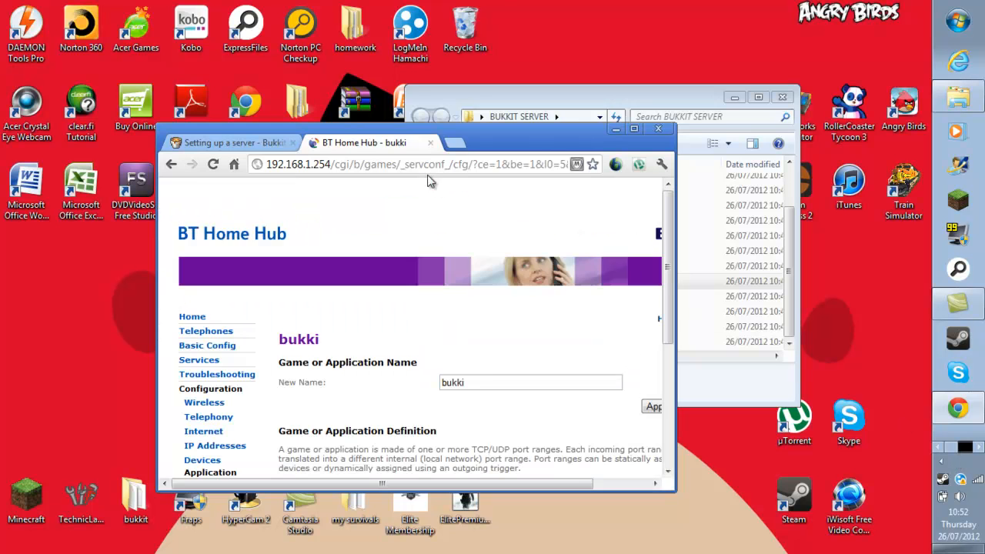
# Rename the application to 'bukkit' and save it.
pyautogui.scroll(-2, 457, 287)
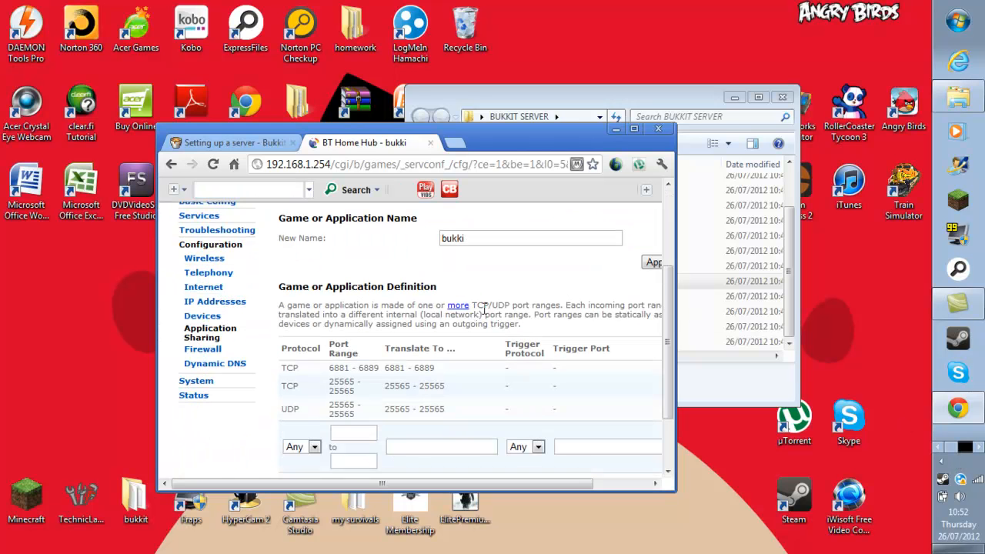
pyautogui.click(494, 237)
pyautogui.moveTo(392, 477); pyautogui.dragTo(471, 490)
pyautogui.click(573, 468)
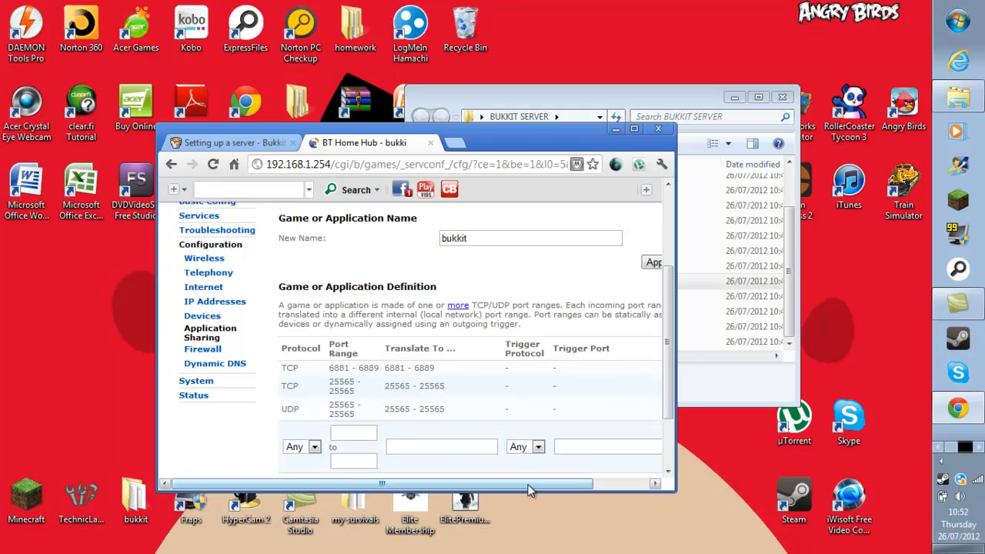
pyautogui.click(619, 483)
pyautogui.click(592, 264)
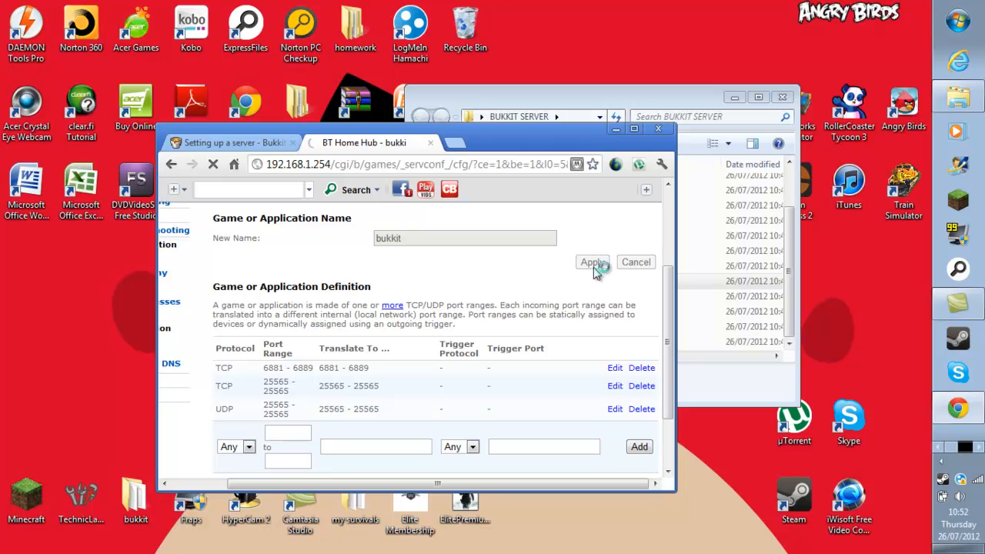
# Minimize the BUKKIT SERVER folder and review bukkit's TCP and UDP 25565 rules.
pyautogui.click(958, 98)
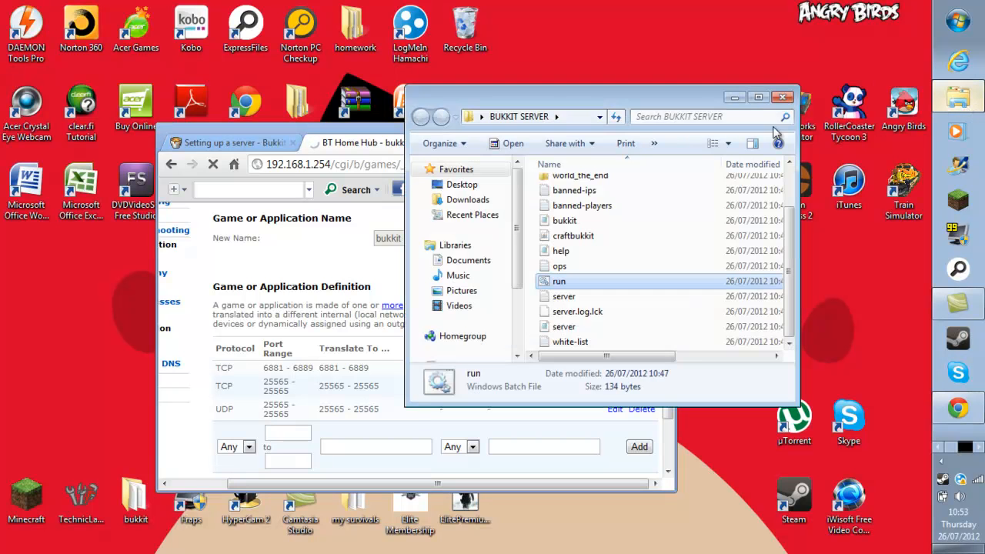
pyautogui.click(734, 98)
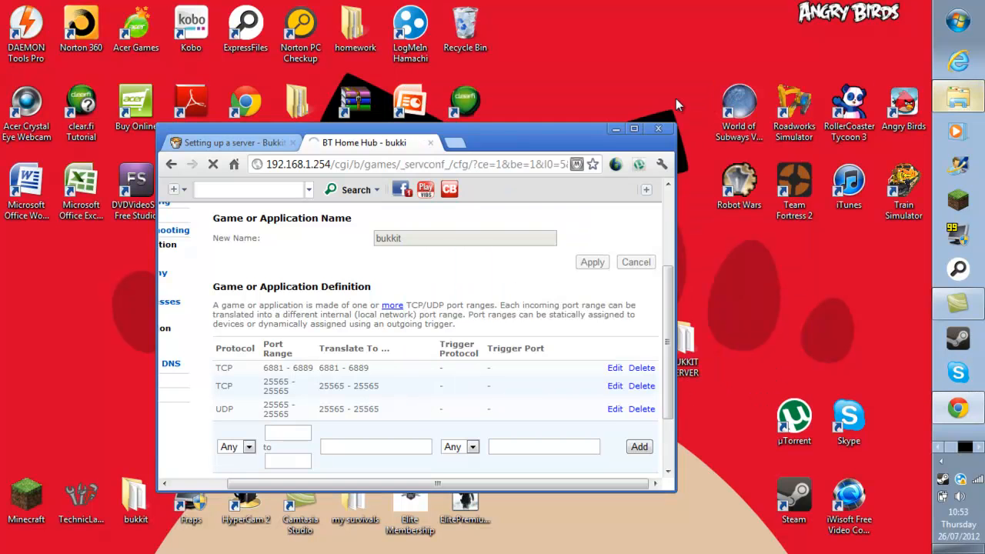
pyautogui.moveTo(579, 140); pyautogui.dragTo(536, 105)
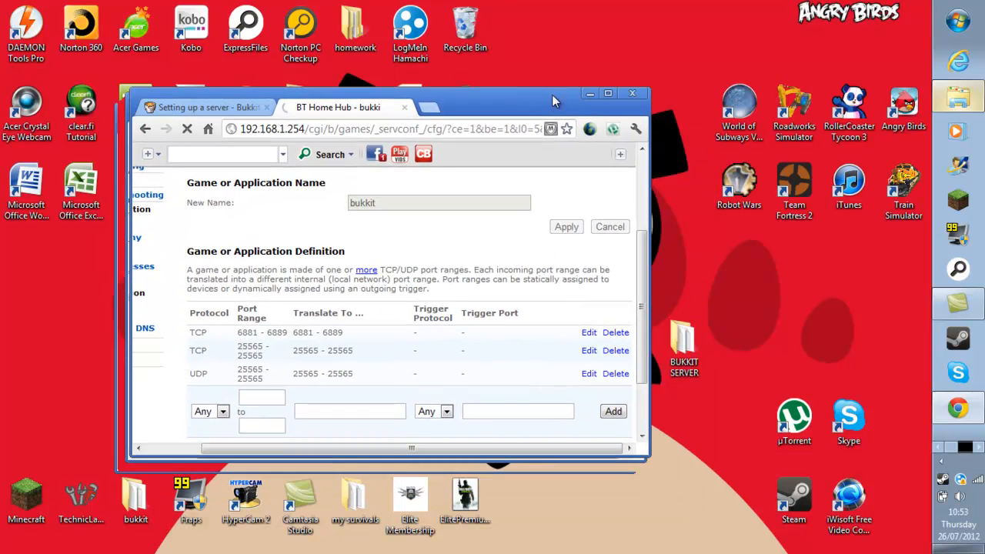
pyautogui.scroll(-2, 514, 192)
pyautogui.scroll(3, 514, 193)
pyautogui.moveTo(395, 448); pyautogui.dragTo(344, 471)
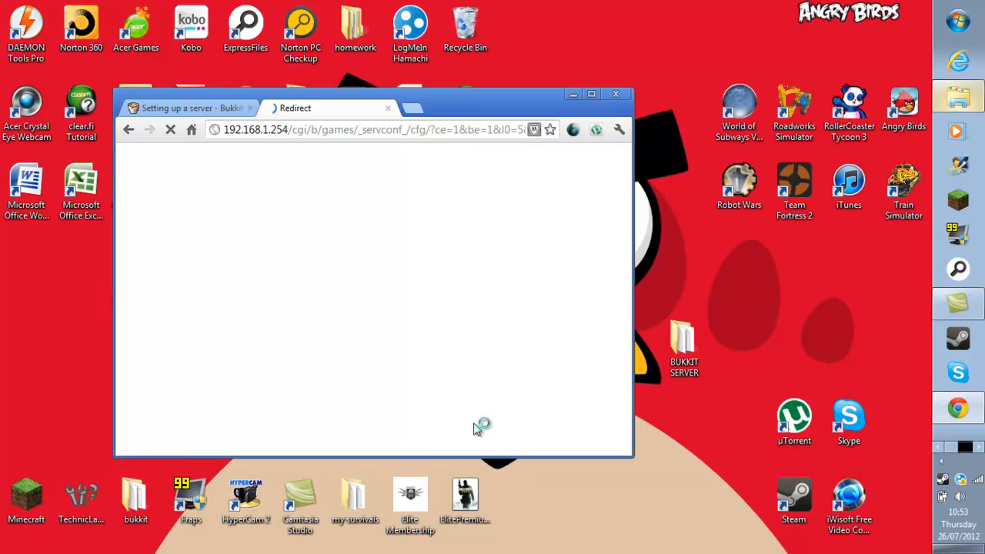
pyautogui.scroll(-3, 417, 355)
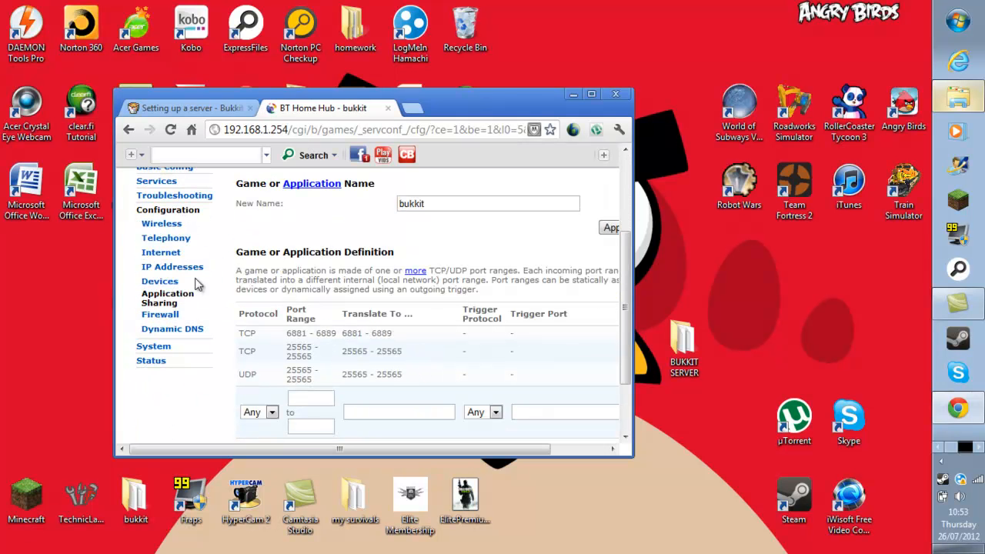
# Assign the bukkit application to this PC with logging turned on.
pyautogui.click(182, 302)
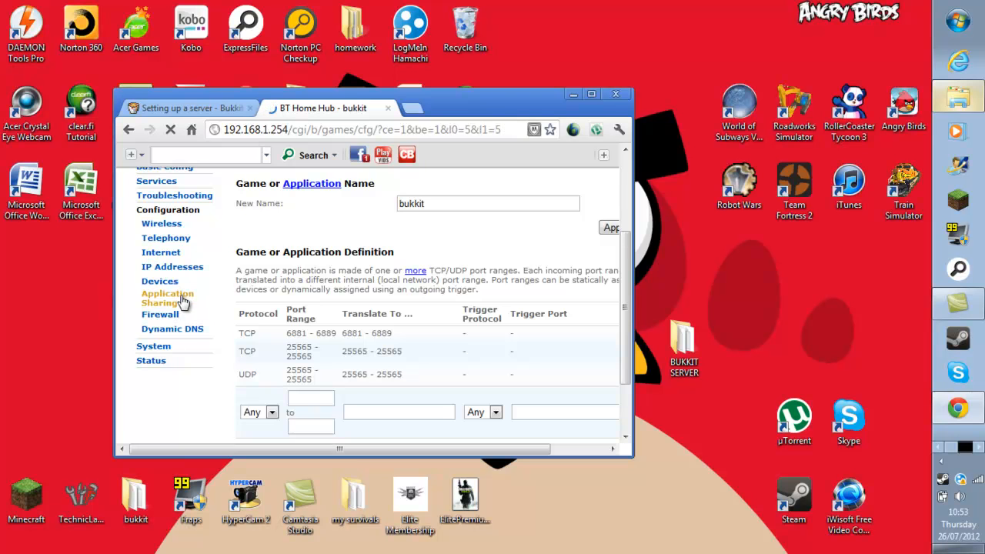
pyautogui.scroll(-2, 270, 385)
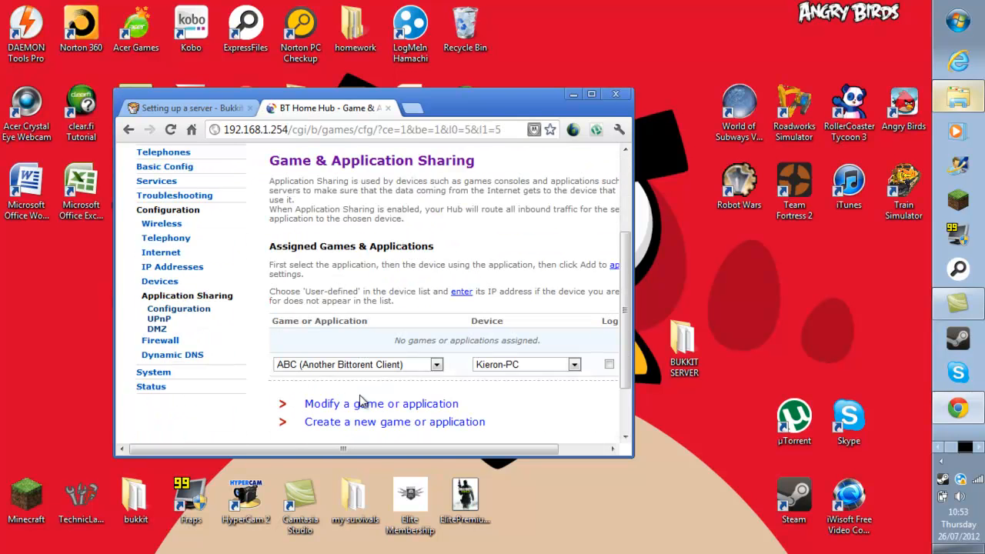
pyautogui.moveTo(368, 452); pyautogui.dragTo(469, 453)
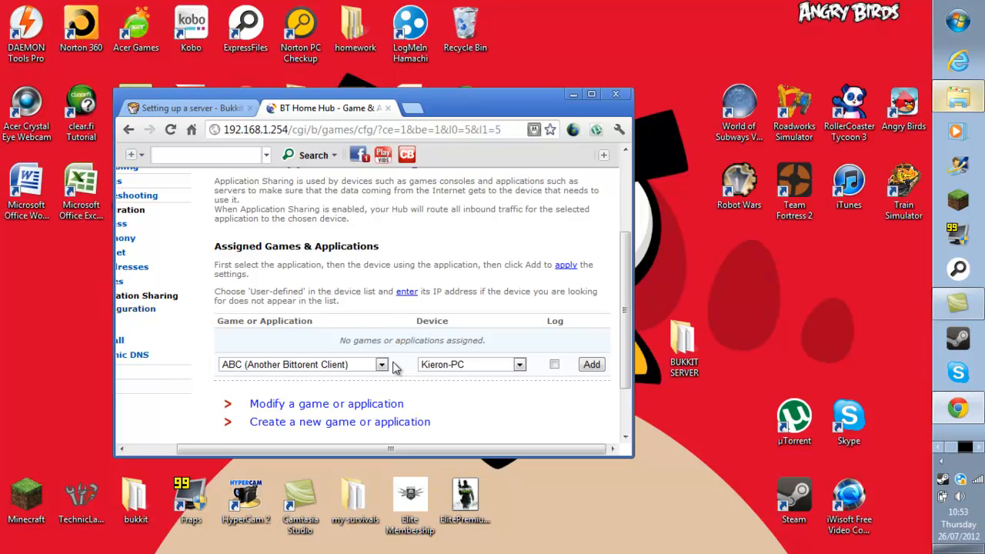
pyautogui.click(383, 364)
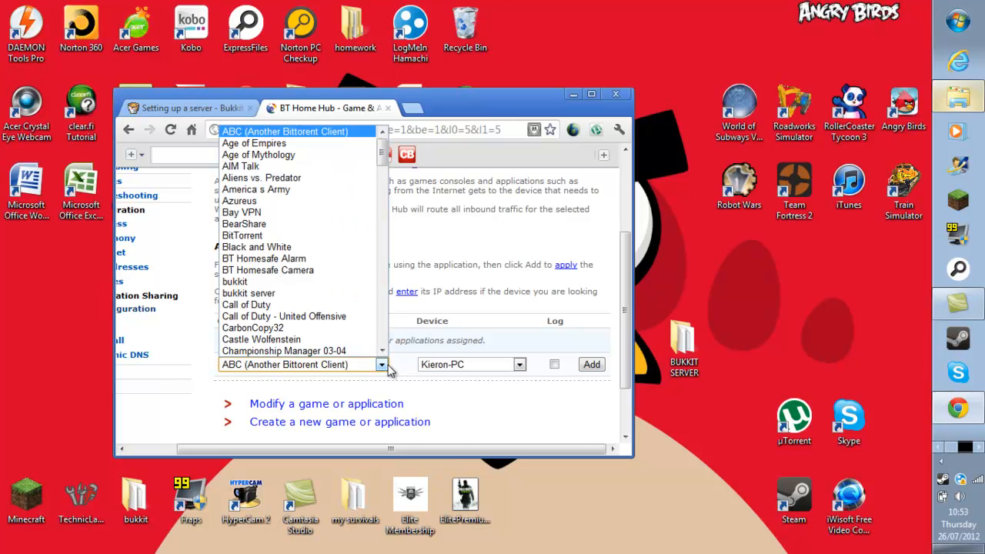
pyautogui.click(283, 282)
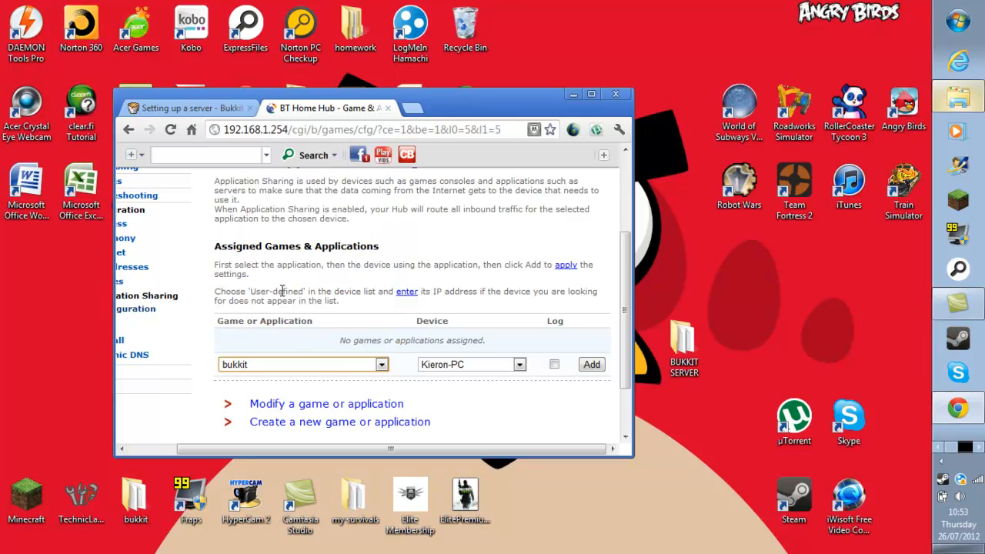
pyautogui.click(520, 365)
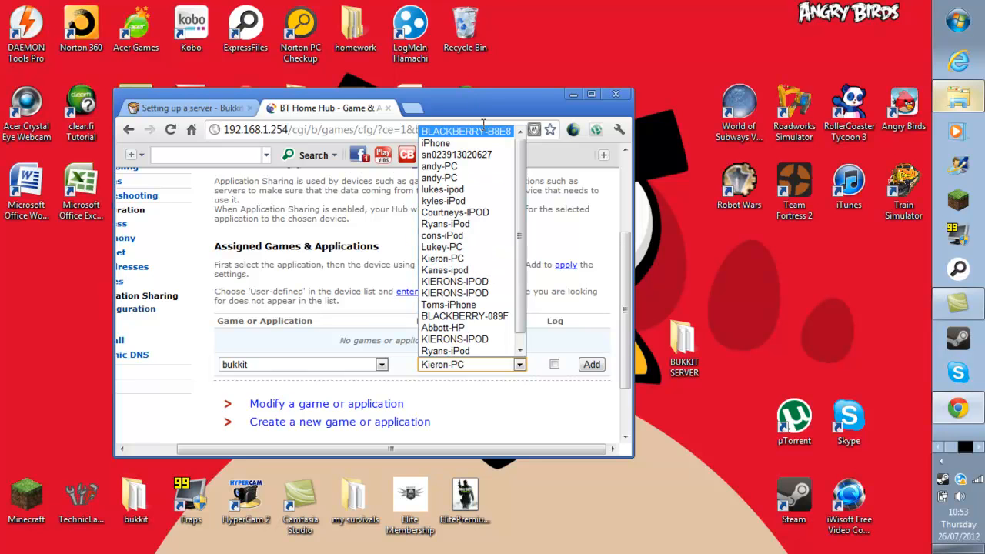
pyautogui.scroll(-1, 493, 329)
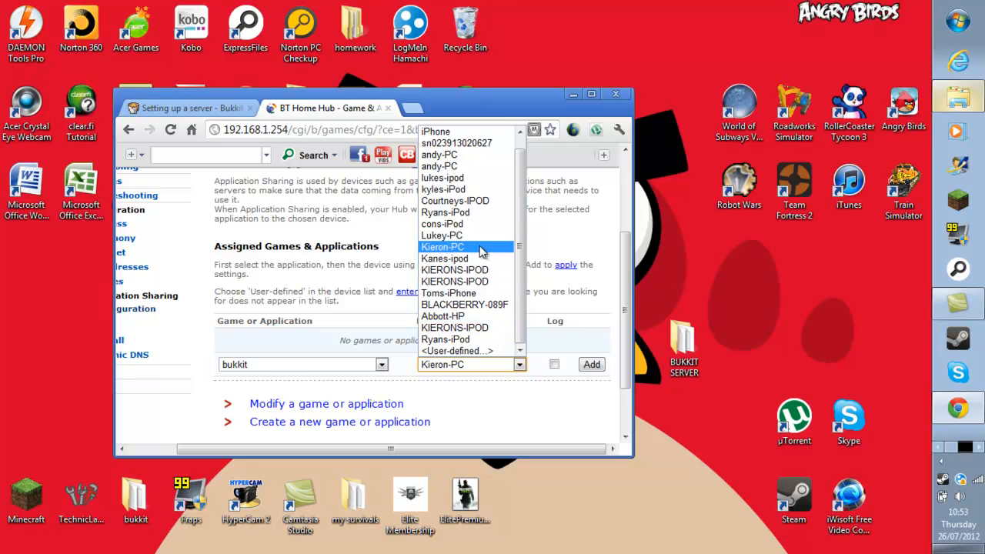
pyautogui.click(478, 248)
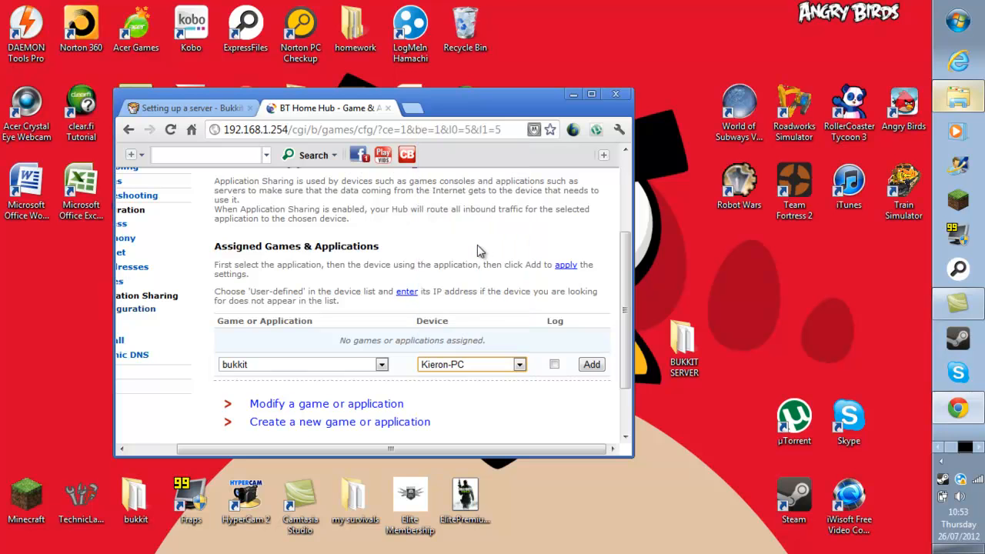
pyautogui.scroll(-2, 537, 343)
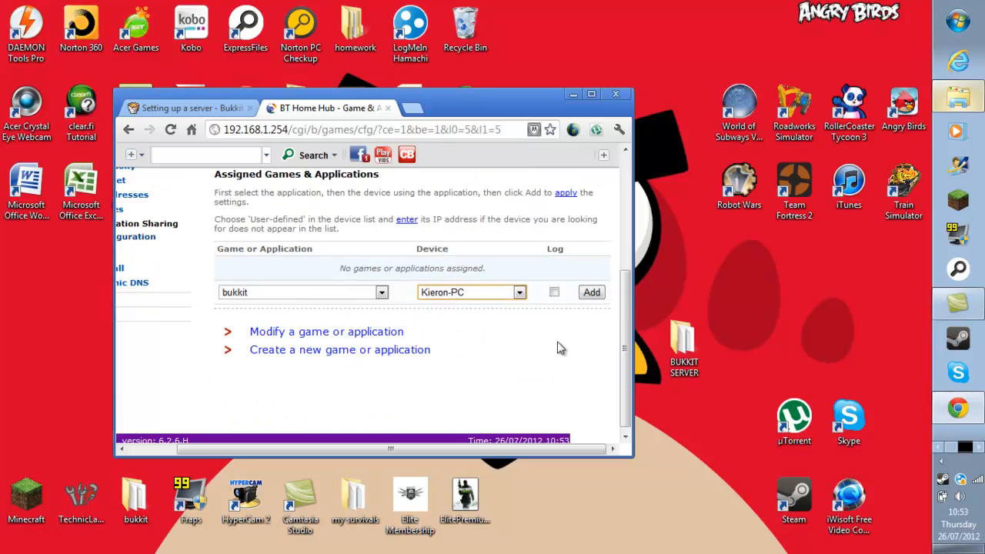
pyautogui.click(555, 293)
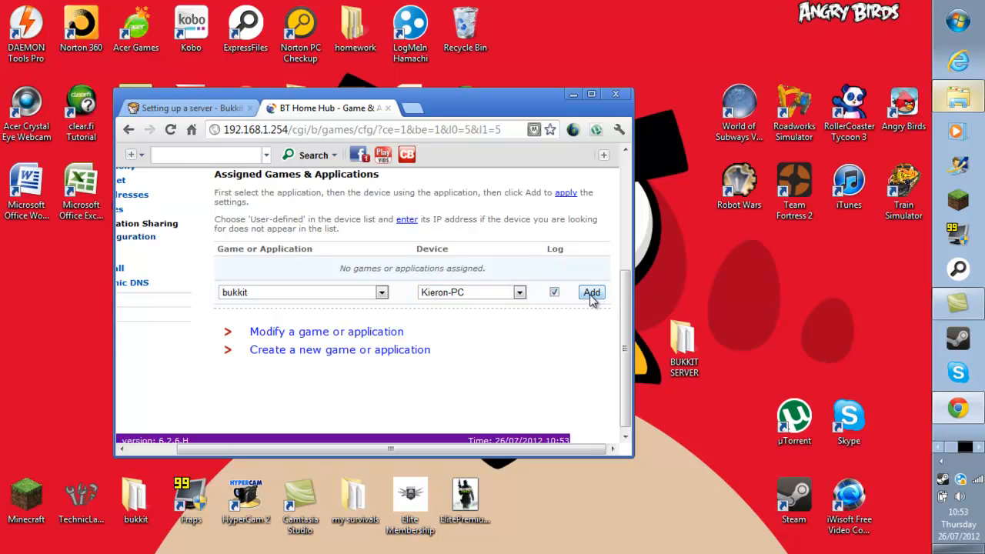
pyautogui.click(591, 293)
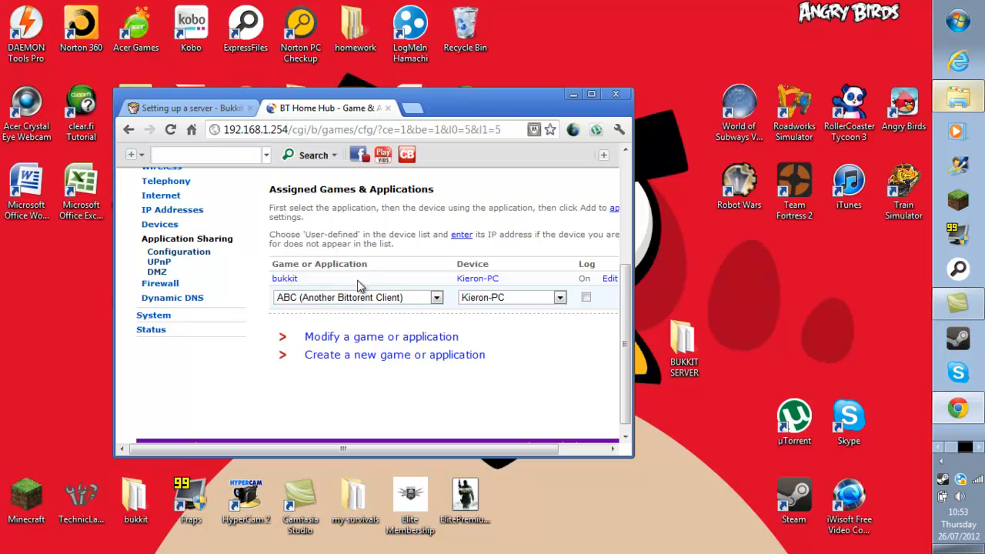
pyautogui.click(412, 108)
pyautogui.click(407, 131)
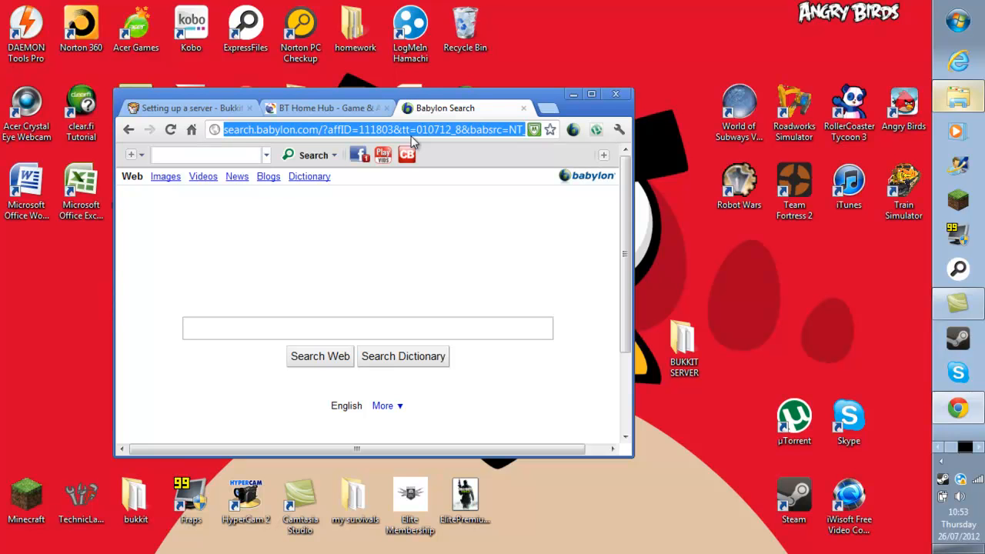
# Load whatsmyip.org and ipchicken.com in separate tabs to see the public IP.
pyautogui.write('what')
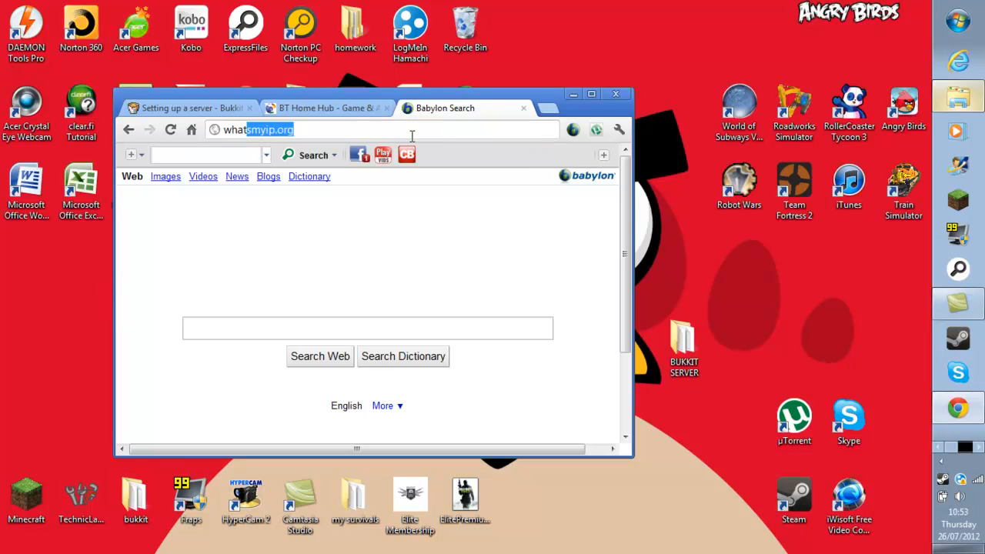
pyautogui.write('smyip.org')
pyautogui.press('Return')
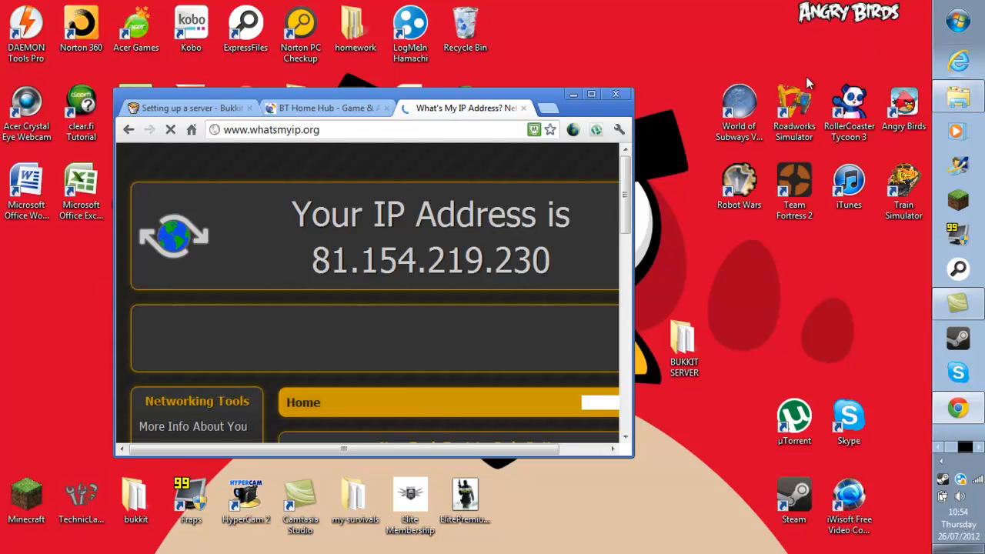
pyautogui.click(548, 112)
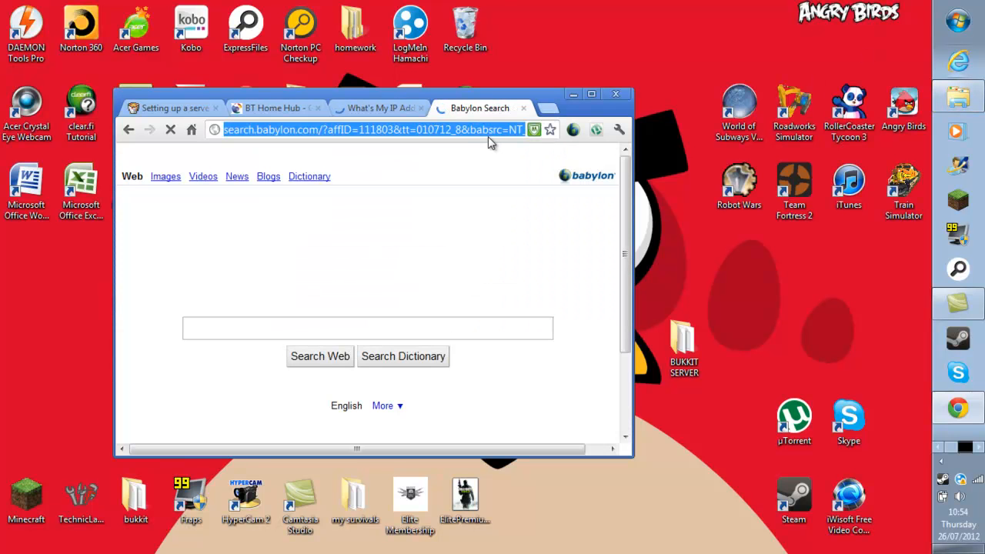
pyautogui.write('ipch')
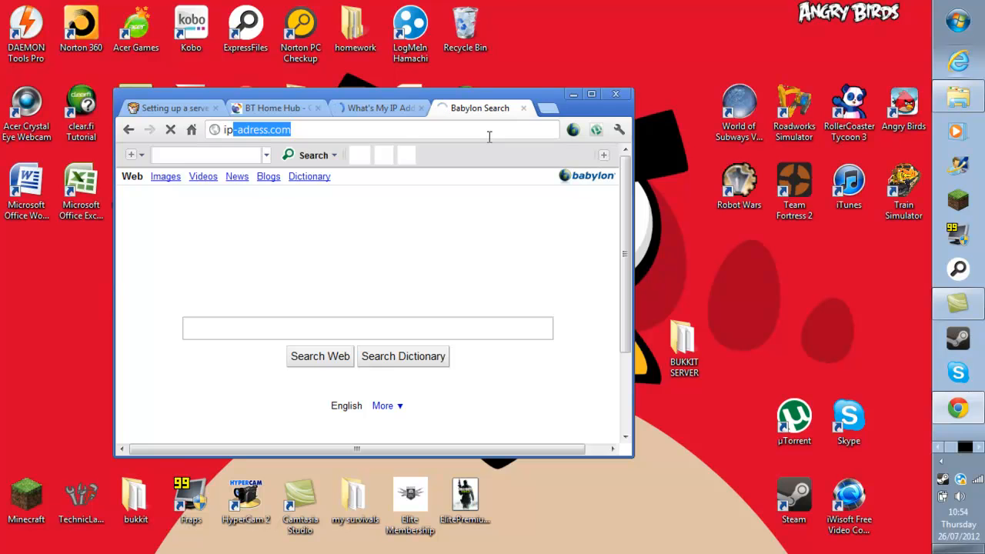
pyautogui.write('icken')
pyautogui.press('Return')
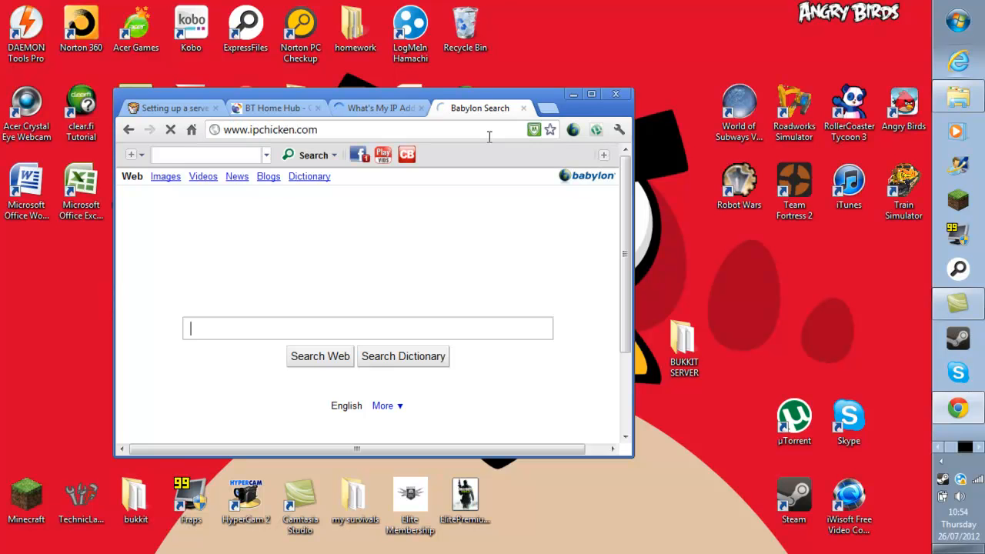
# Copy the public IP address shown on whatsmyip.org, then minimize Chrome.
pyautogui.click(405, 110)
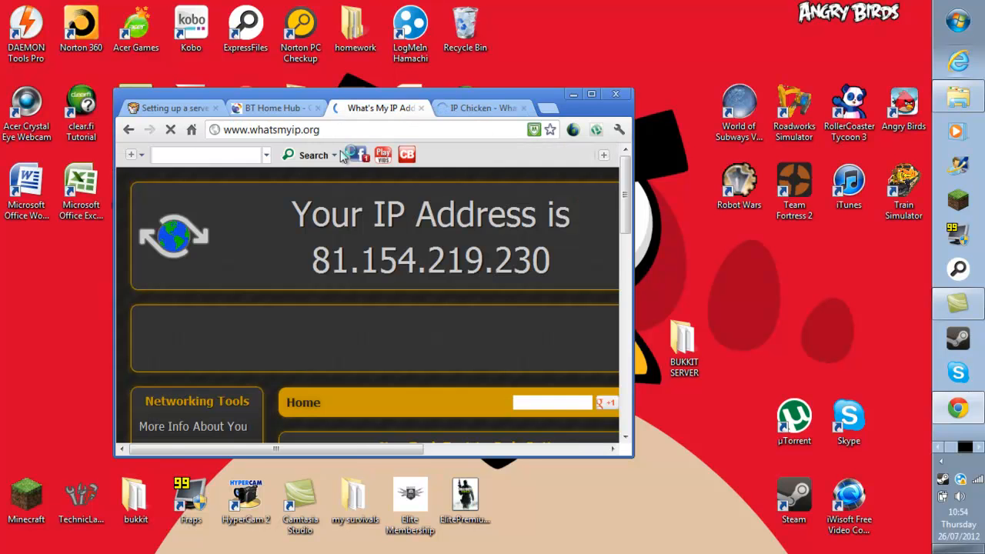
pyautogui.click(291, 112)
pyautogui.click(412, 112)
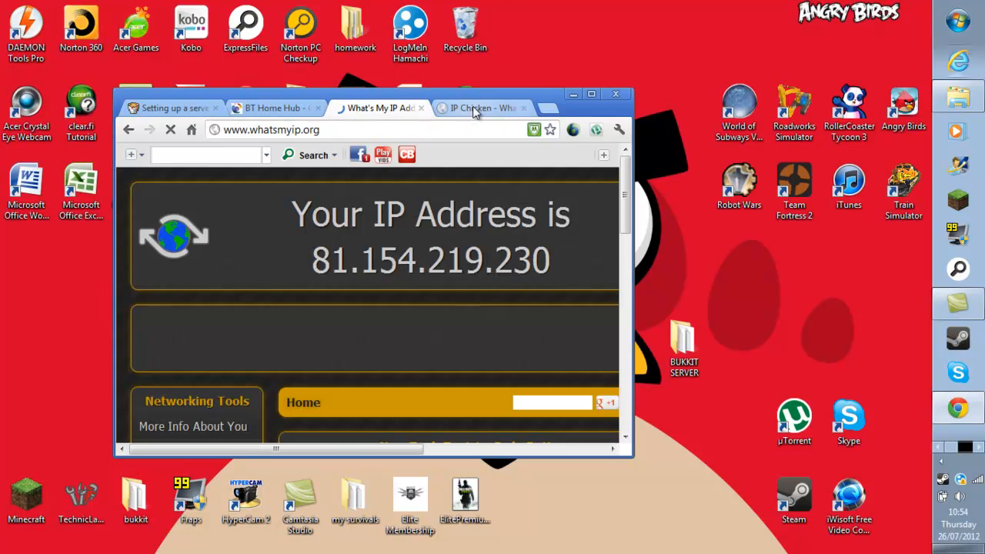
pyautogui.click(481, 108)
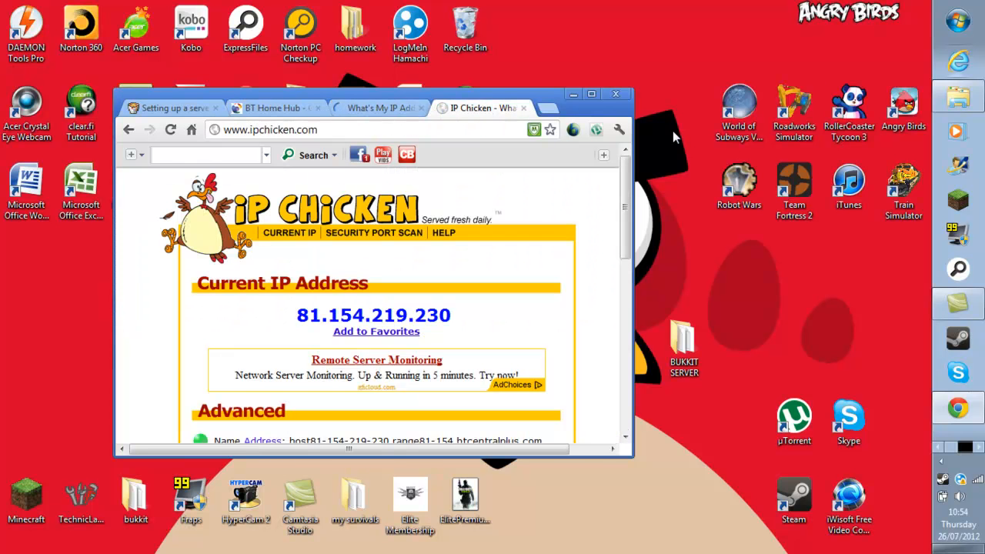
pyautogui.click(400, 109)
pyautogui.moveTo(560, 265); pyautogui.dragTo(308, 265)
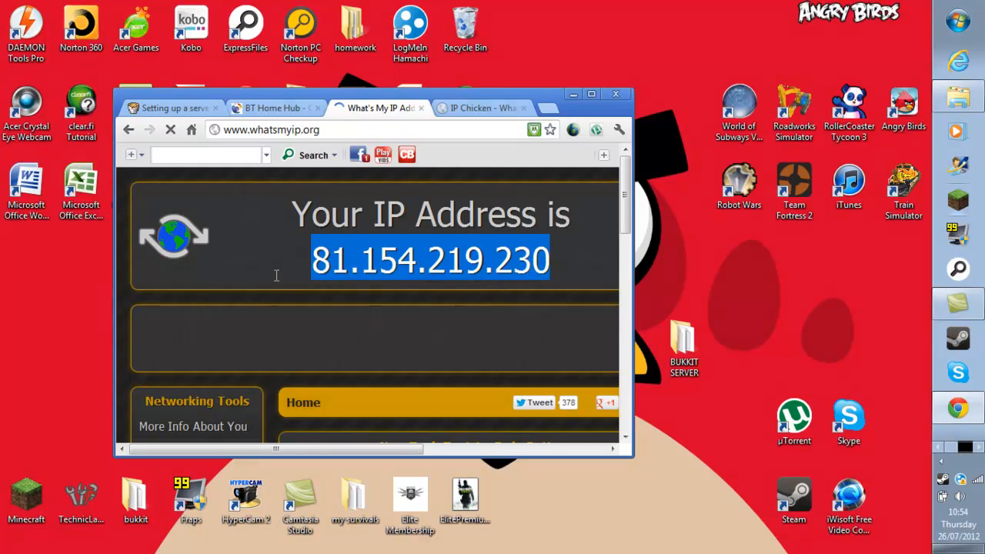
pyautogui.rightClick(558, 259)
pyautogui.click(585, 268)
pyautogui.click(584, 245)
pyautogui.moveTo(567, 251); pyautogui.dragTo(286, 288)
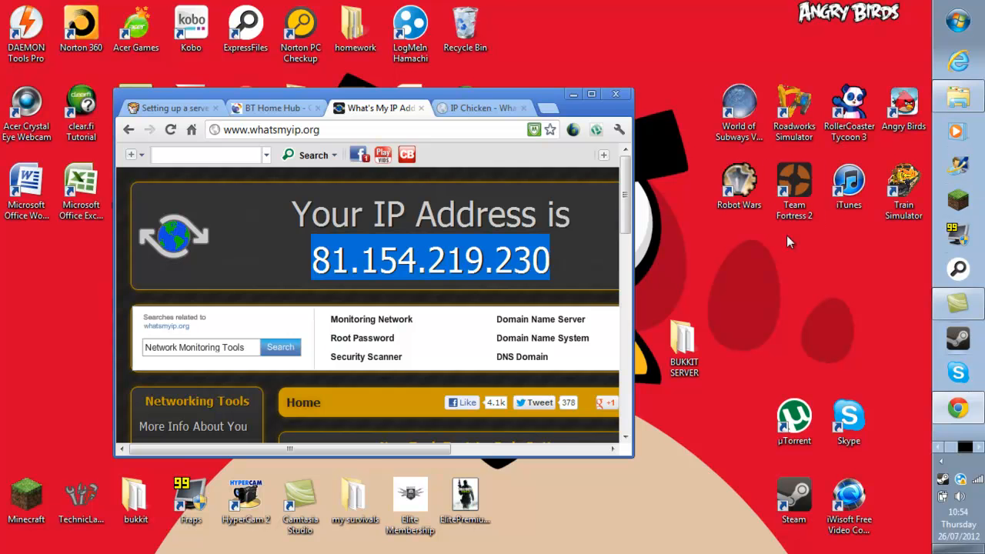
pyautogui.click(572, 94)
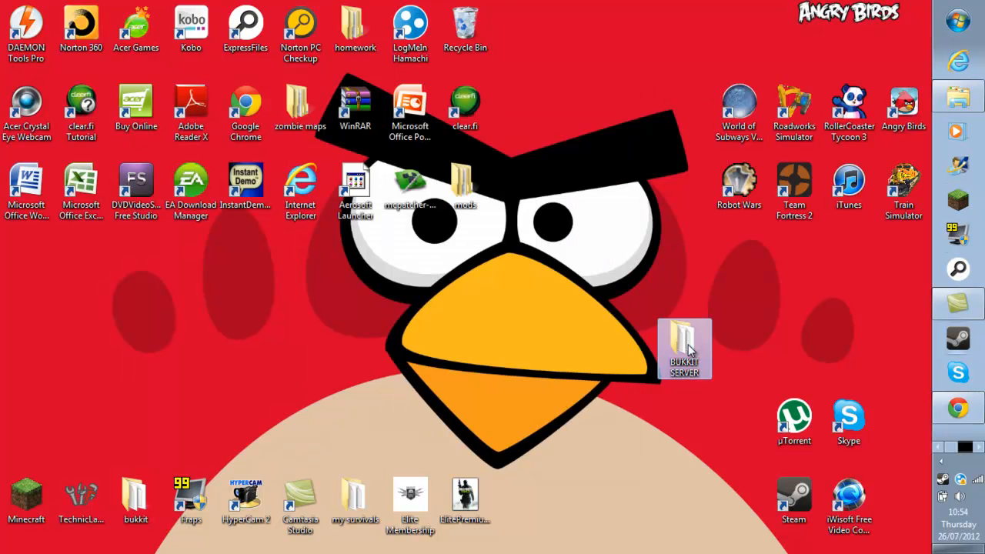
# Start the Bukkit server with the run batch file in the BUKKIT SERVER folder.
pyautogui.doubleClick(681, 343)
pyautogui.scroll(1, 646, 318)
pyautogui.scroll(-1, 633, 313)
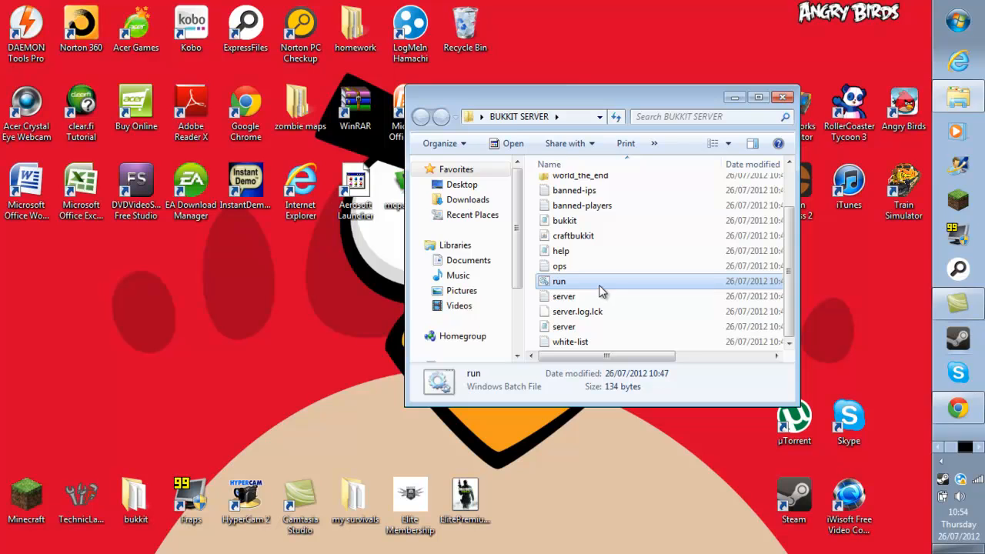
pyautogui.doubleClick(599, 283)
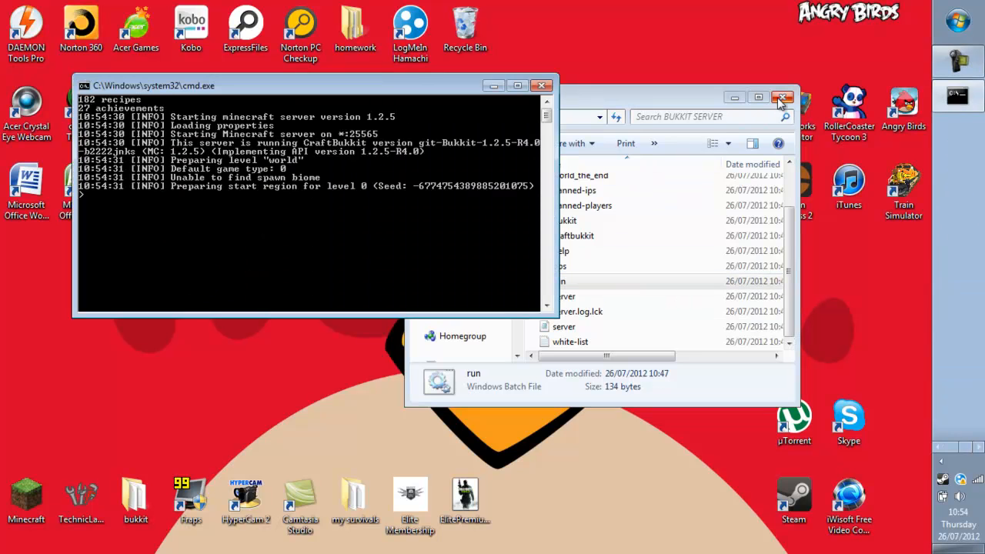
pyautogui.click(782, 101)
# Launch and log in to Minecraft, then confirm the server console reports Done.
pyautogui.click(957, 198)
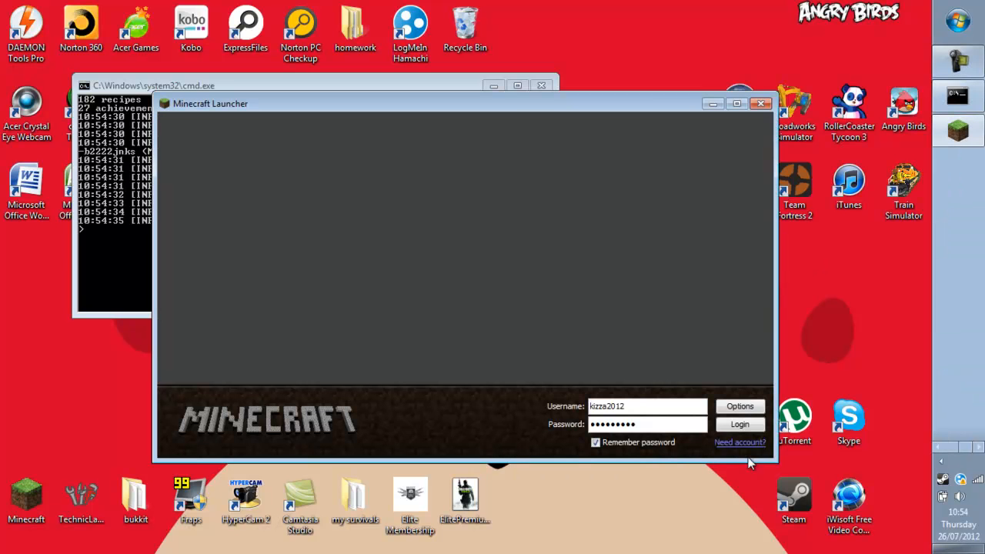
pyautogui.click(739, 424)
pyautogui.moveTo(657, 105); pyautogui.dragTo(746, 166)
pyautogui.click(938, 447)
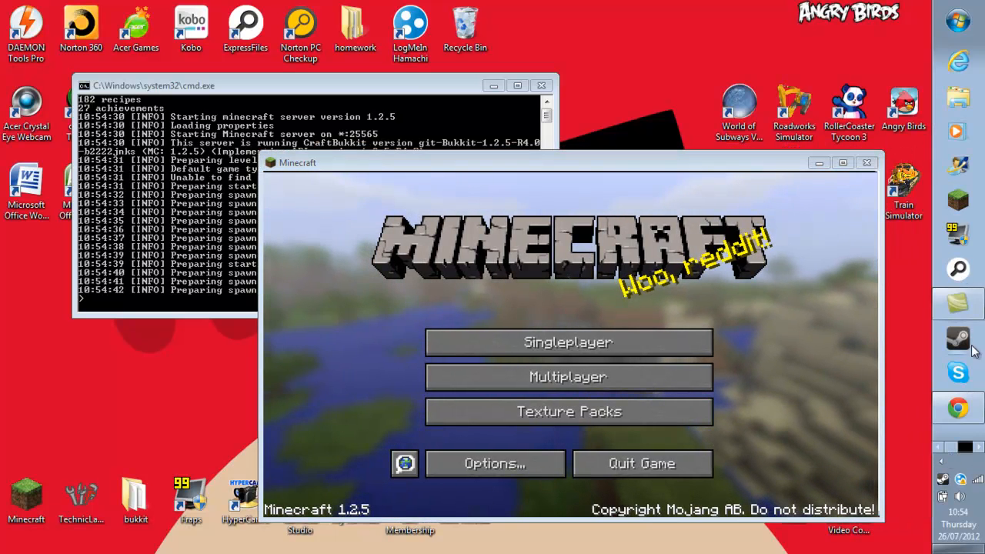
pyautogui.click(978, 447)
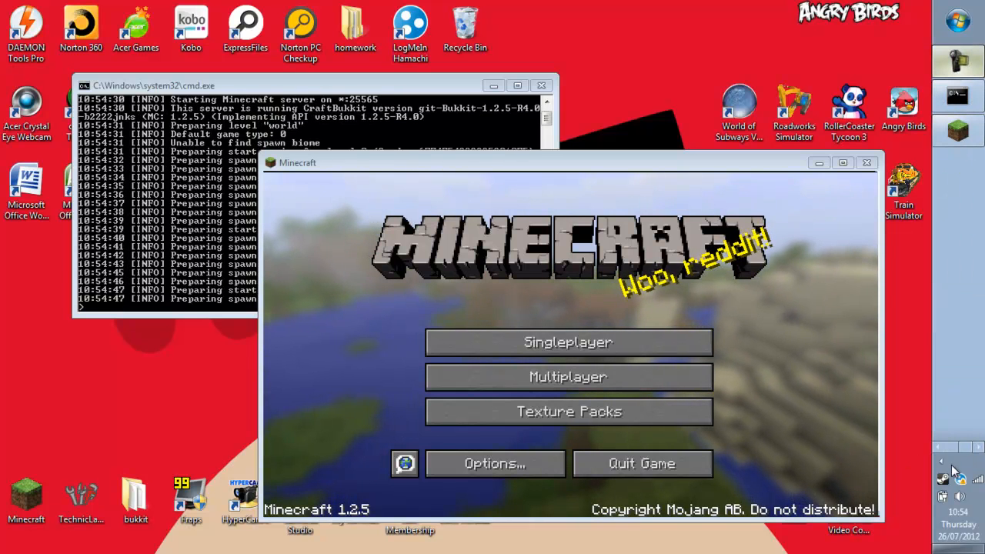
pyautogui.click(561, 165)
pyautogui.click(466, 94)
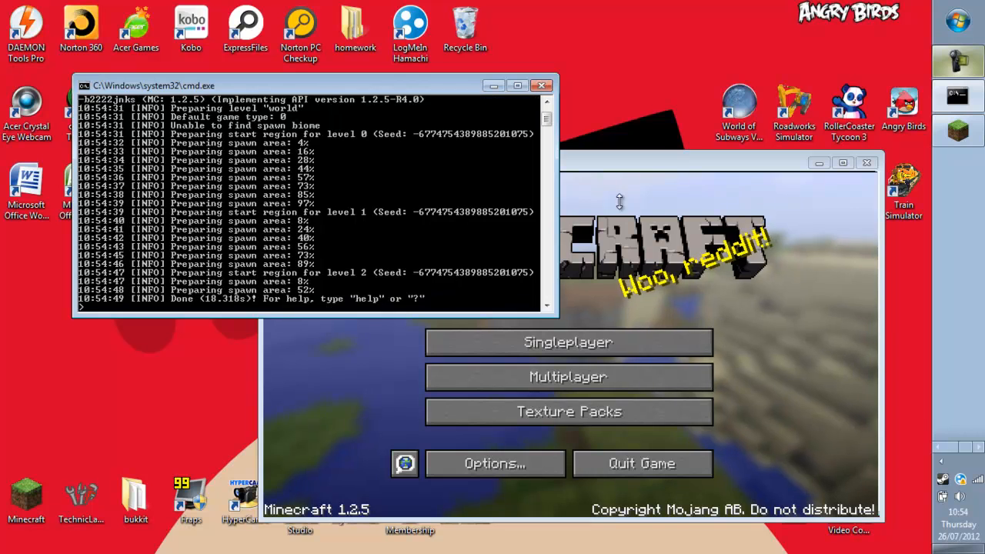
pyautogui.click(671, 175)
# Open the Multiplayer server list and locate the letsplay and MY SERVER entries.
pyautogui.click(586, 377)
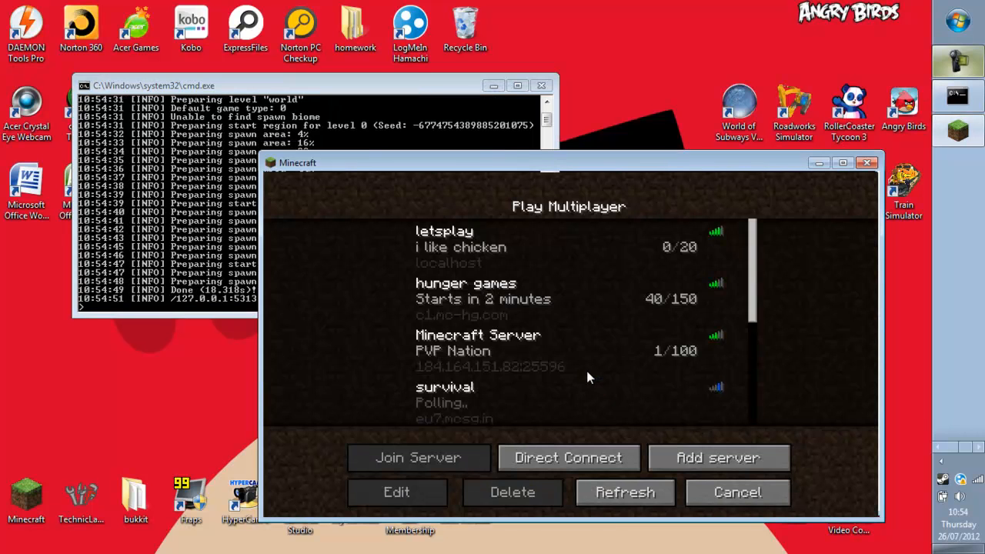
pyautogui.scroll(-1, 588, 377)
pyautogui.scroll(-2, 588, 377)
pyautogui.scroll(-1, 588, 377)
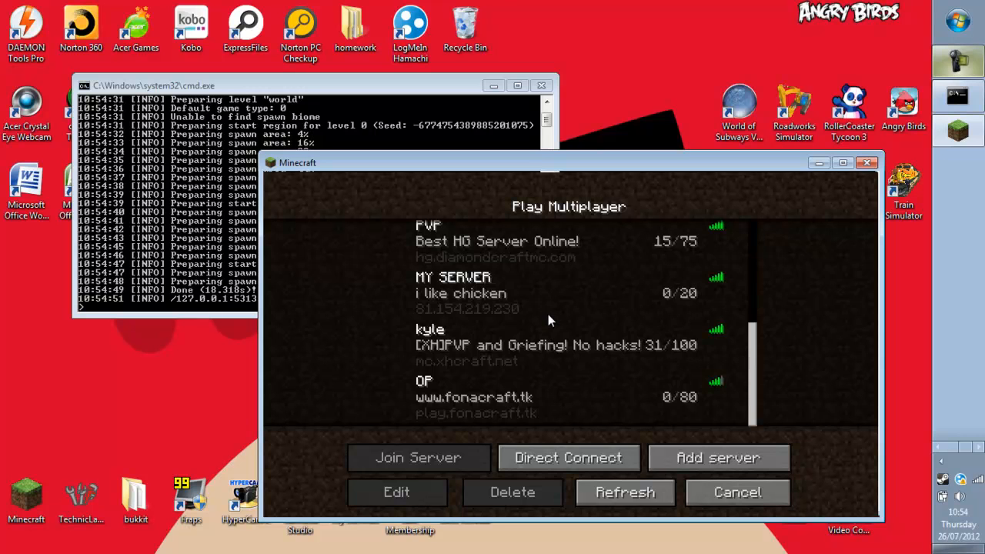
pyautogui.scroll(4, 547, 314)
pyautogui.click(551, 271)
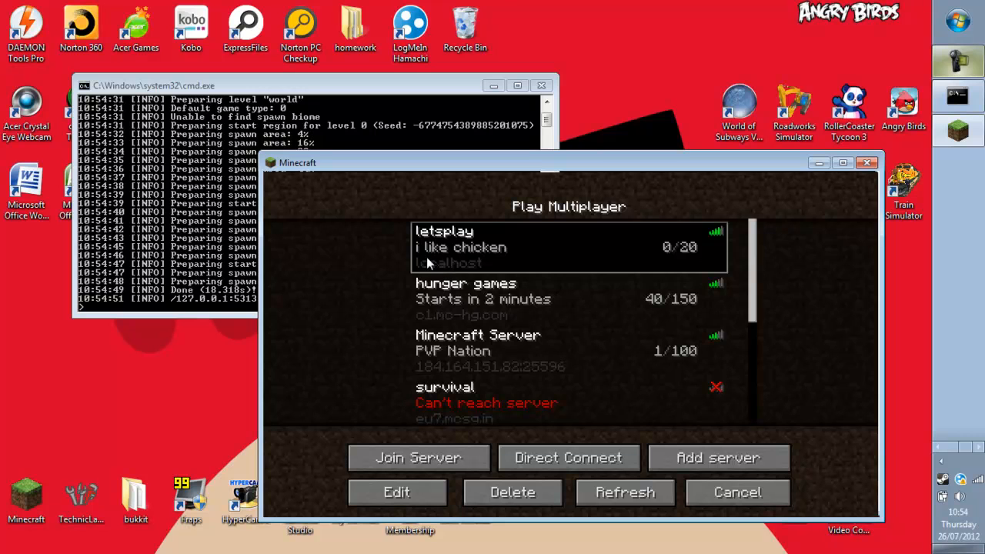
pyautogui.scroll(-4, 526, 261)
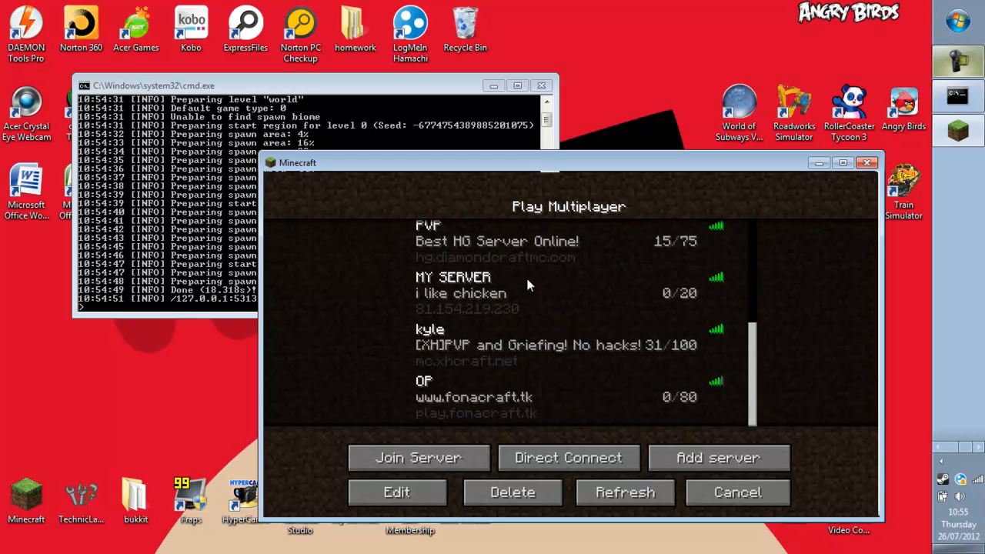
pyautogui.click(527, 285)
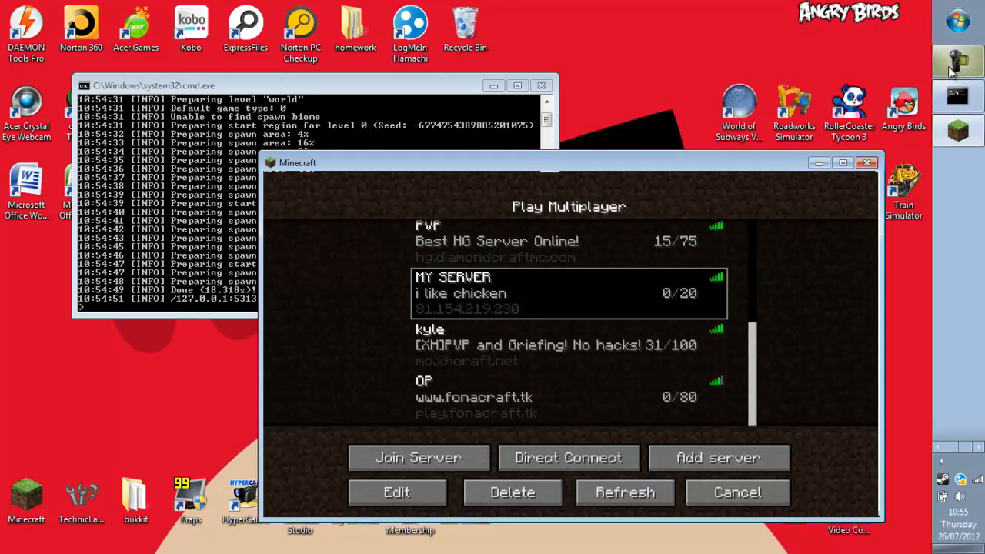
pyautogui.click(940, 448)
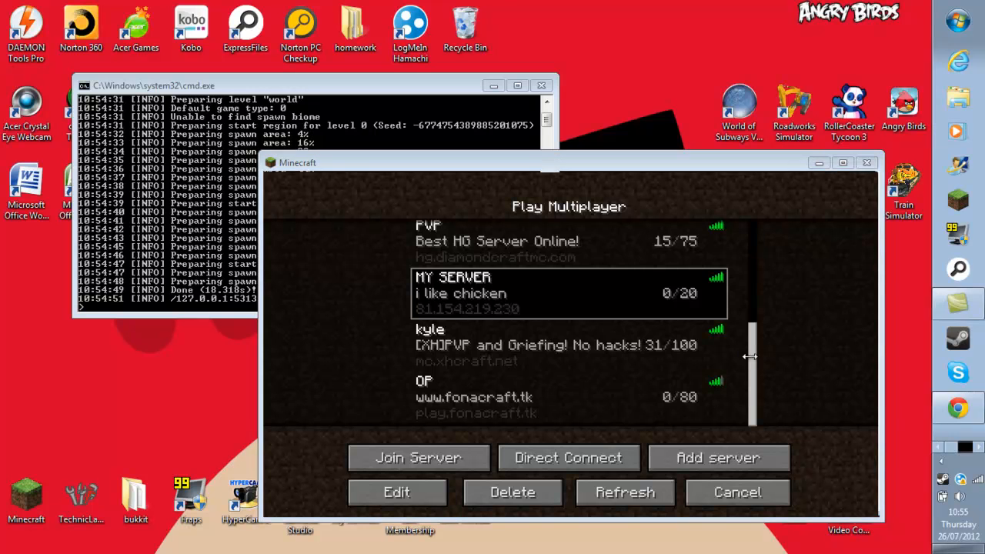
pyautogui.click(798, 313)
pyautogui.moveTo(756, 363); pyautogui.dragTo(752, 244)
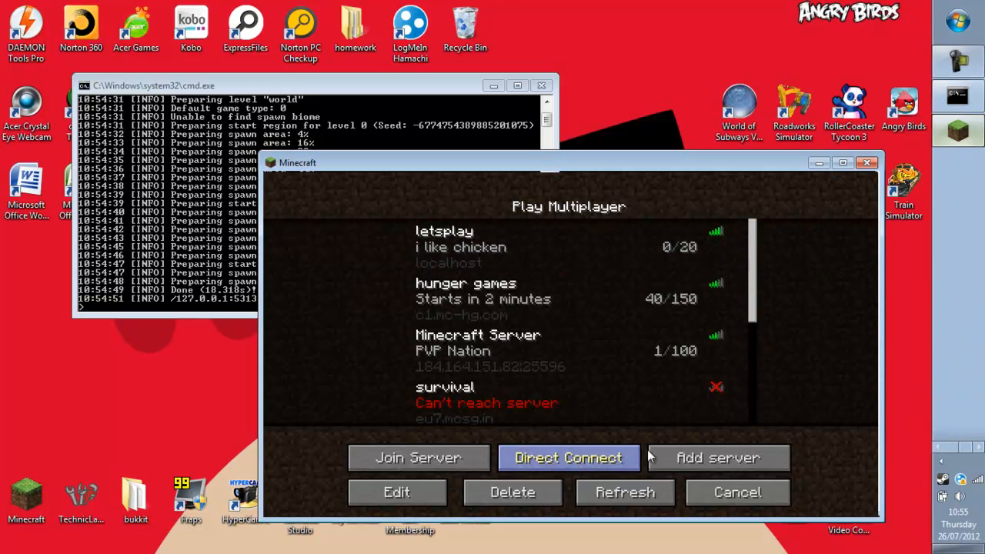
# Delete the letsplay and MY SERVER entries from the server list.
pyautogui.click(569, 272)
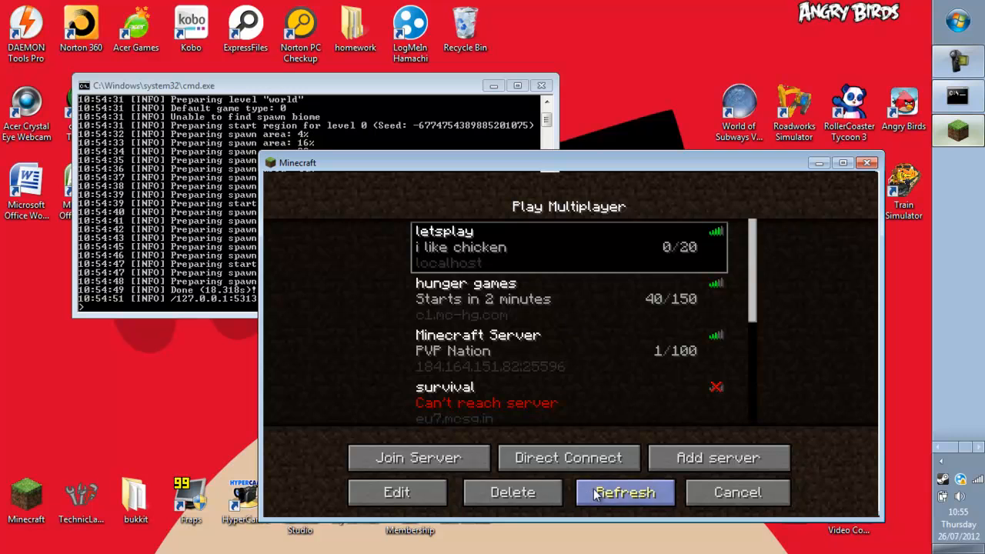
pyautogui.click(513, 493)
pyautogui.click(527, 381)
pyautogui.click(541, 312)
pyautogui.click(508, 491)
pyautogui.click(440, 382)
# Add a new server named 'me' with address localhost.
pyautogui.click(698, 456)
pyautogui.press('BackSpace')
pyautogui.press('BackSpace')
pyautogui.press('BackSpace')
pyautogui.press('BackSpace')
pyautogui.press('BackSpace')
pyautogui.press('BackSpace')
pyautogui.press('BackSpace')
pyautogui.press('BackSpace')
pyautogui.press('BackSpace')
pyautogui.press('BackSpace')
pyautogui.press('BackSpace')
pyautogui.press('BackSpace')
pyautogui.press('BackSpace')
pyautogui.press('BackSpace')
pyautogui.press('BackSpace')
pyautogui.write('me')
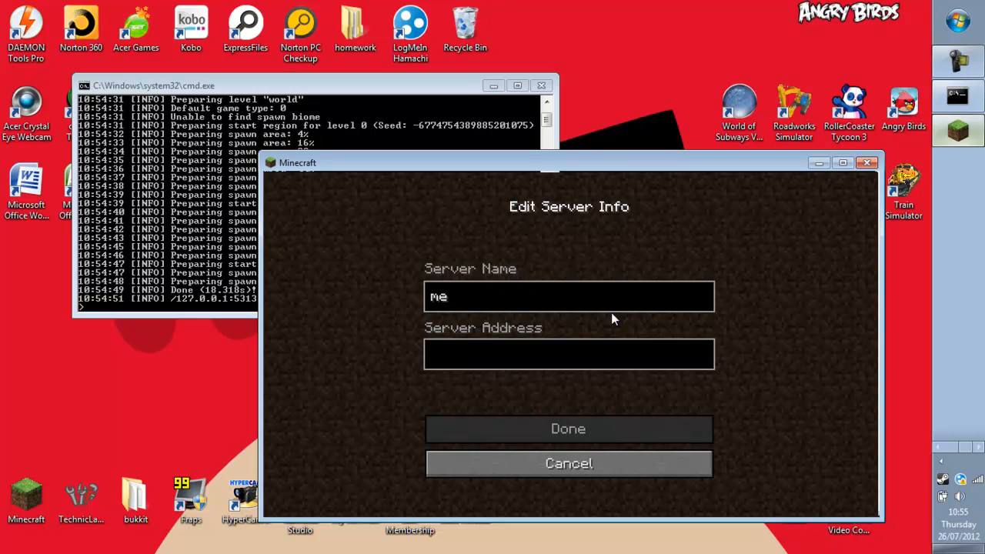
pyautogui.write('localhost')
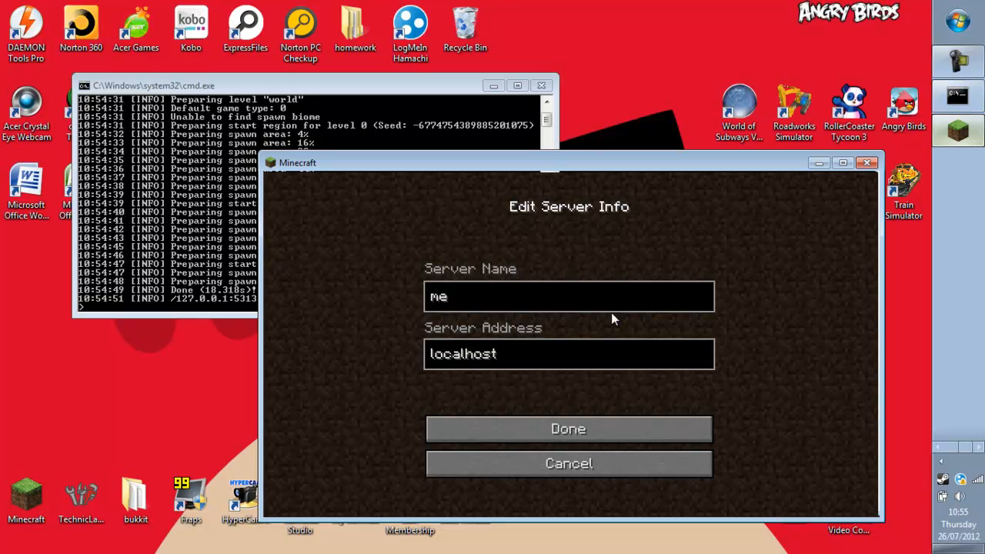
pyautogui.click(631, 437)
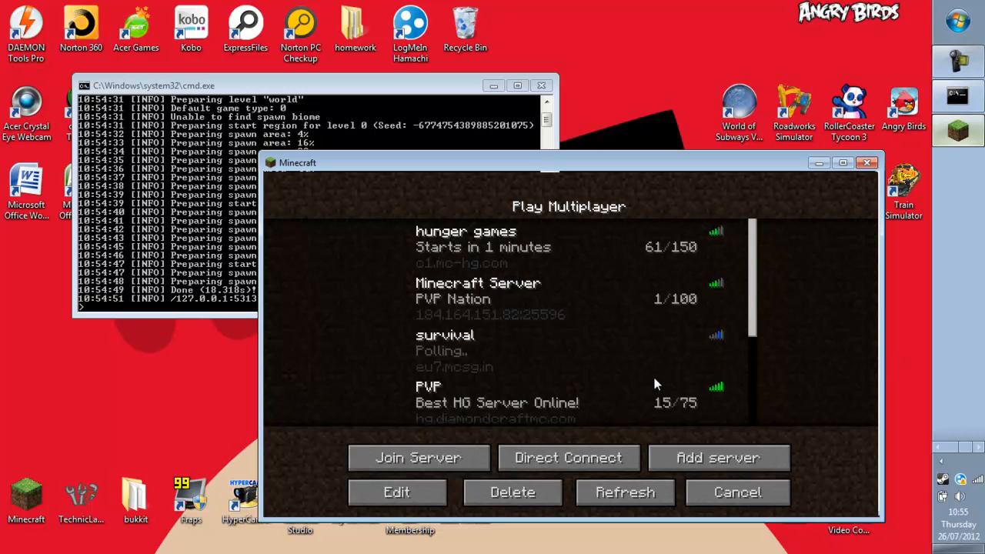
# Select the 'me' server entry and join it.
pyautogui.scroll(-5, 666, 377)
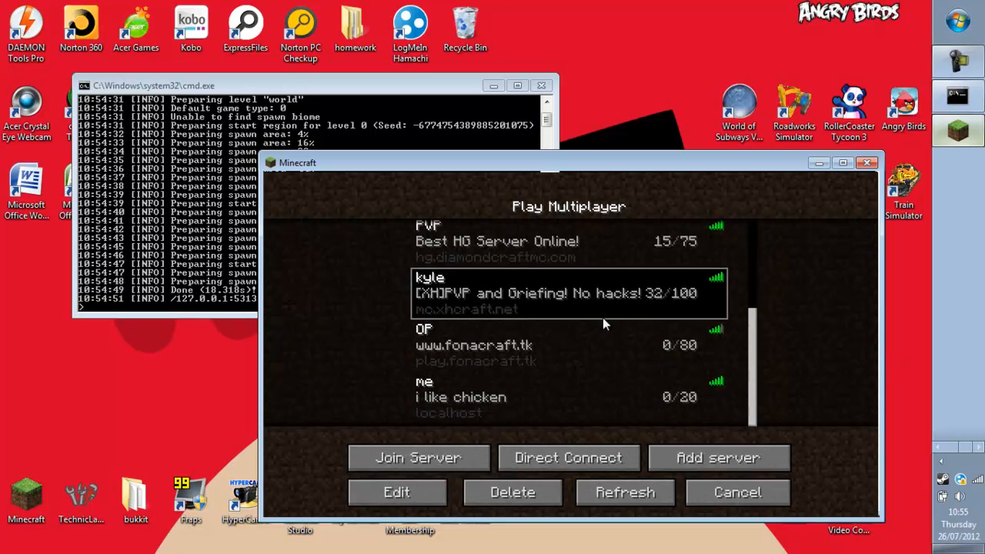
pyautogui.click(573, 401)
pyautogui.click(589, 354)
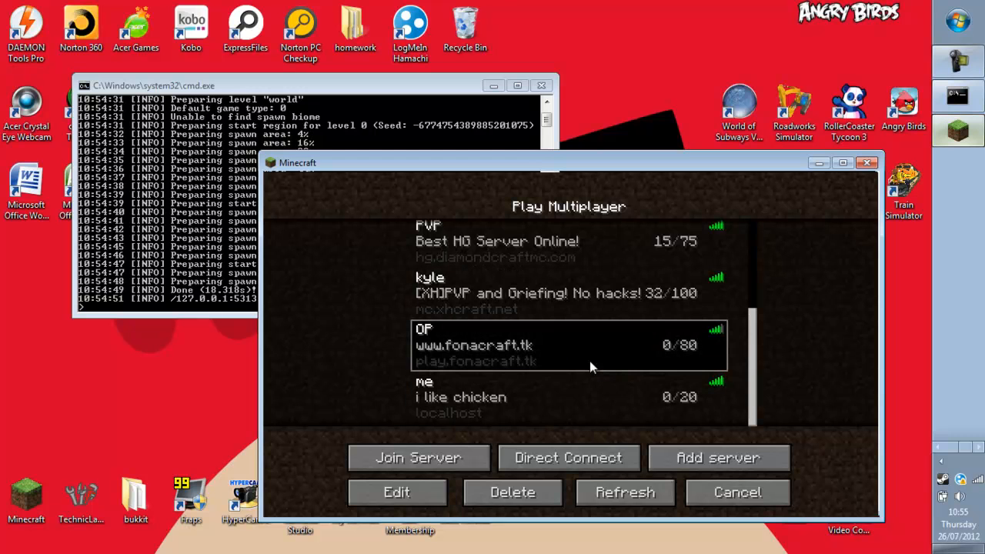
pyautogui.click(488, 402)
pyautogui.click(431, 457)
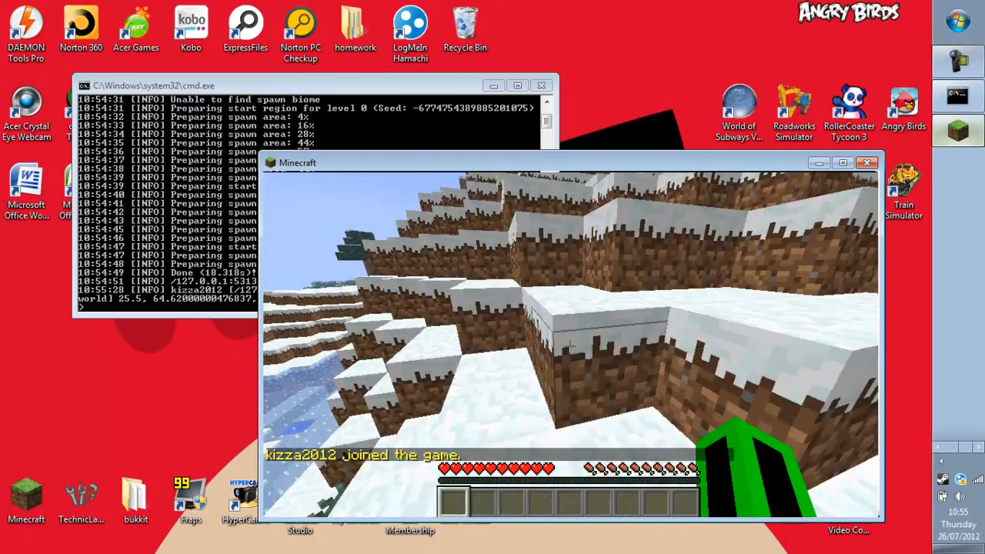
# Grant the player operator status with the op command in the server console.
pyautogui.press('e')
pyautogui.click(774, 318)
pyautogui.press('e')
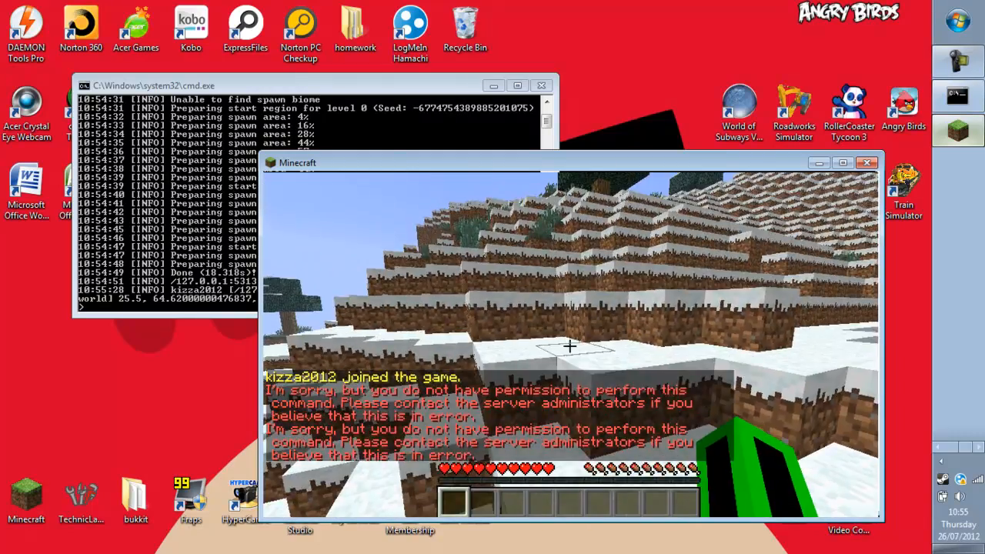
pyautogui.press('e')
pyautogui.hotkey('alt', 'Tab')
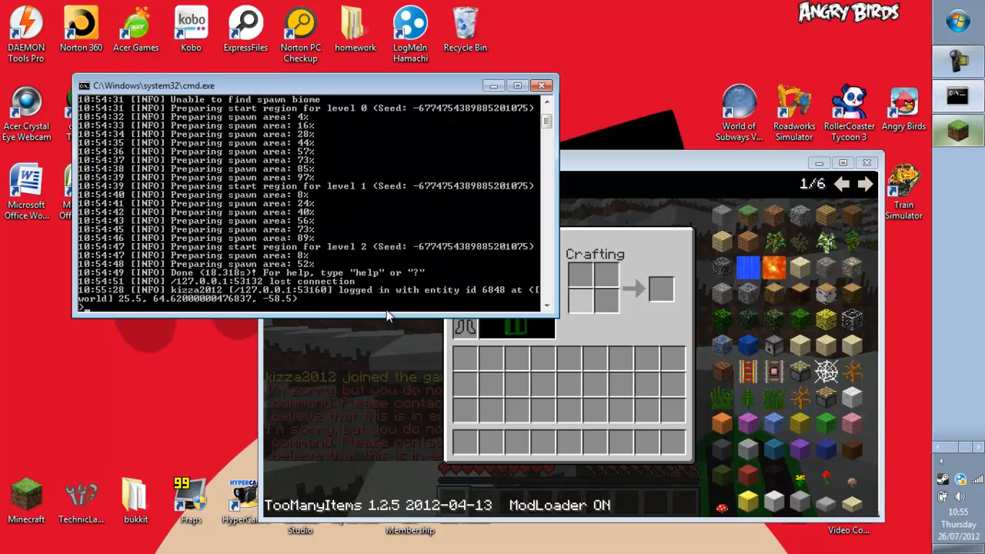
pyautogui.write('op kizz')
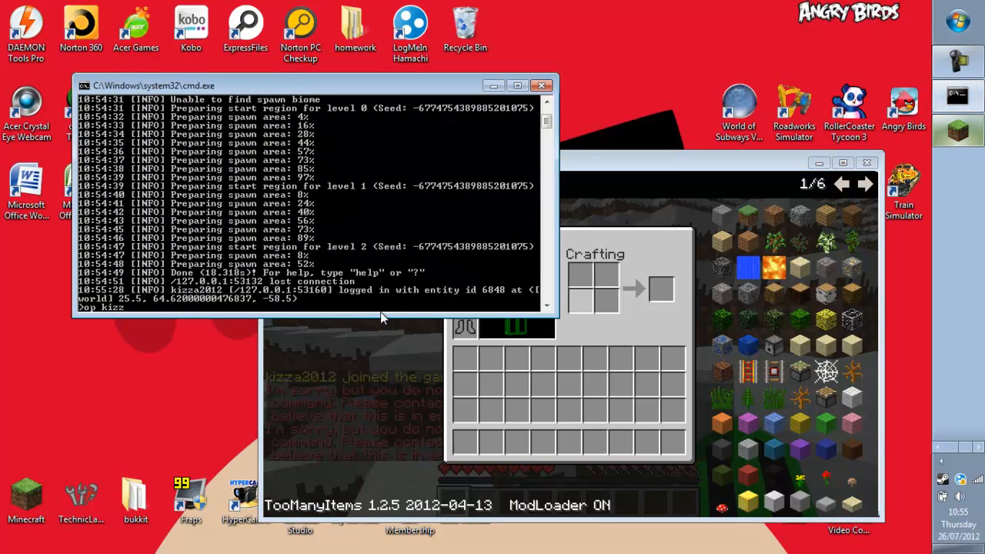
pyautogui.write('a2012')
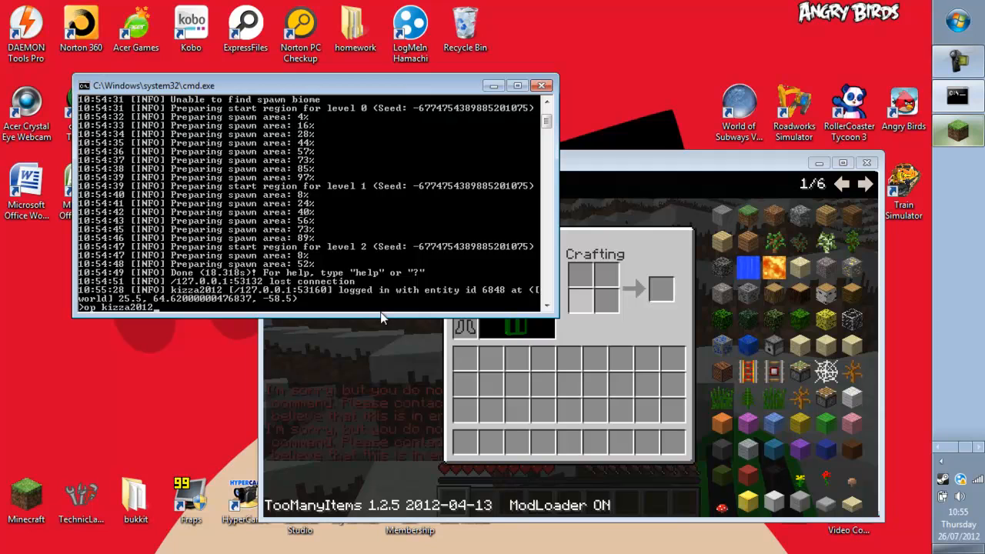
pyautogui.press('Return')
# Return to the game, break the snow block, and take block stacks from the item browser.
pyautogui.click(517, 86)
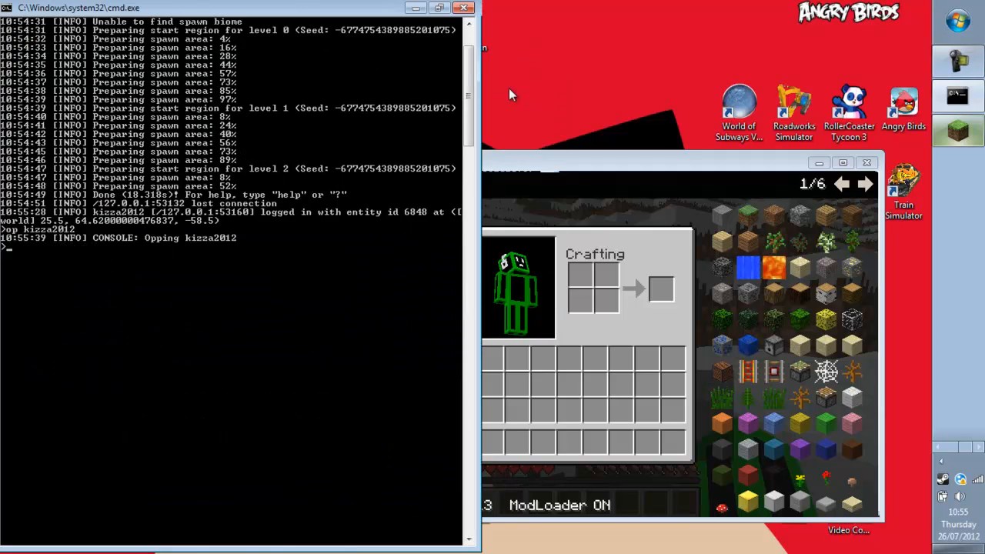
pyautogui.click(416, 8)
pyautogui.press('Escape')
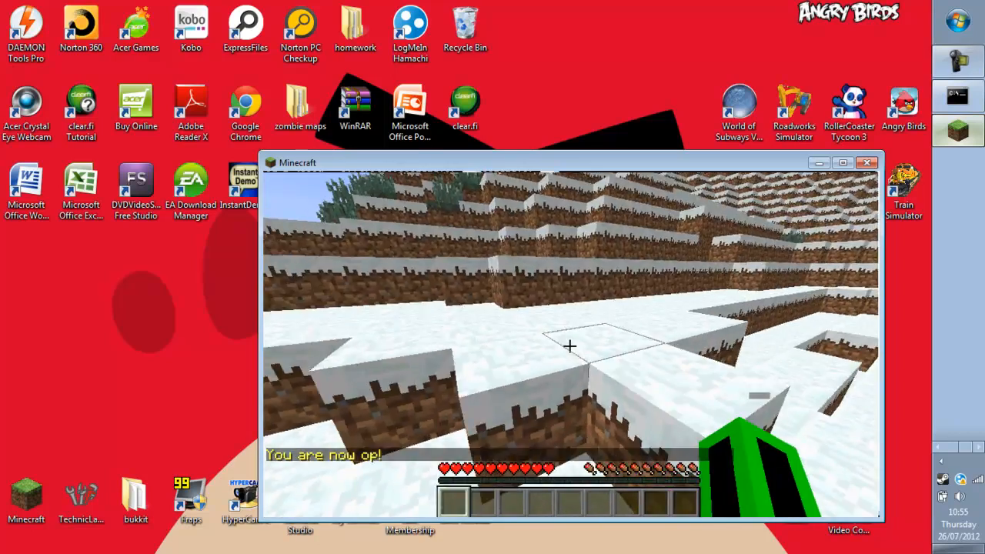
pyautogui.click(569, 347)
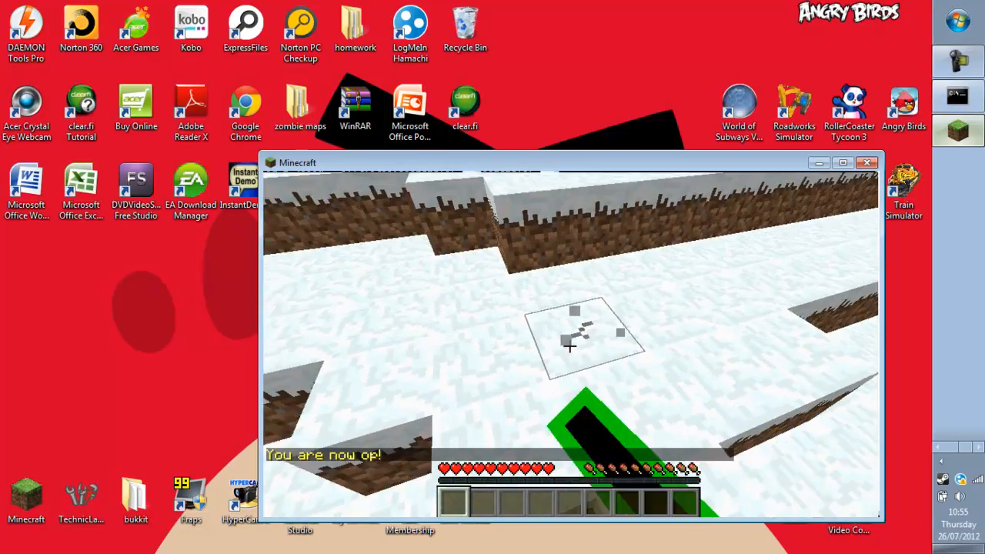
pyautogui.press('e')
pyautogui.click(825, 292)
pyautogui.click(773, 427)
pyautogui.click(785, 283)
pyautogui.press('e')
# Place three log blocks and three detector rails, then close Minecraft.
pyautogui.rightClick(571, 345)
pyautogui.rightClick(571, 346)
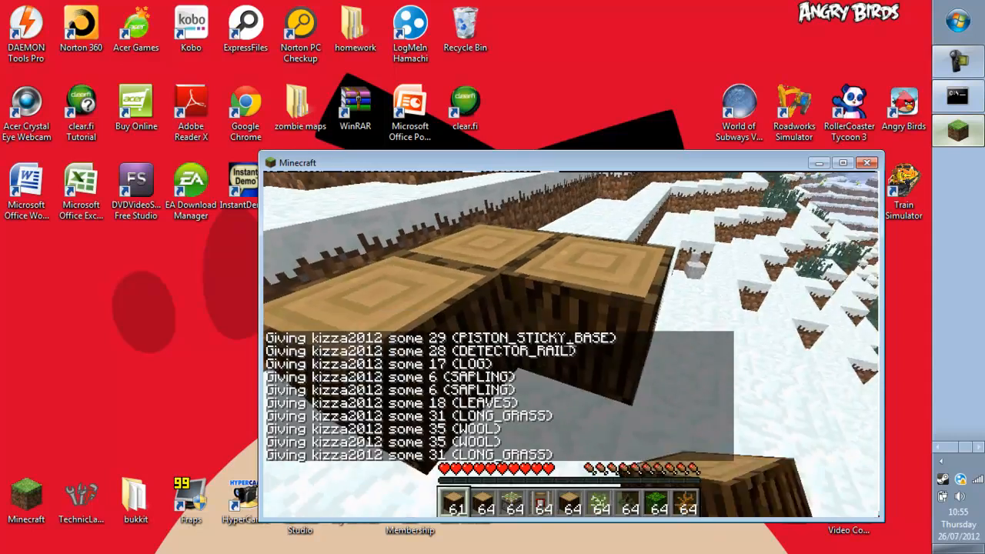
pyautogui.rightClick(571, 345)
pyautogui.scroll(-1, 571, 346)
pyautogui.scroll(-2, 571, 346)
pyautogui.rightClick(571, 346)
pyautogui.rightClick(571, 345)
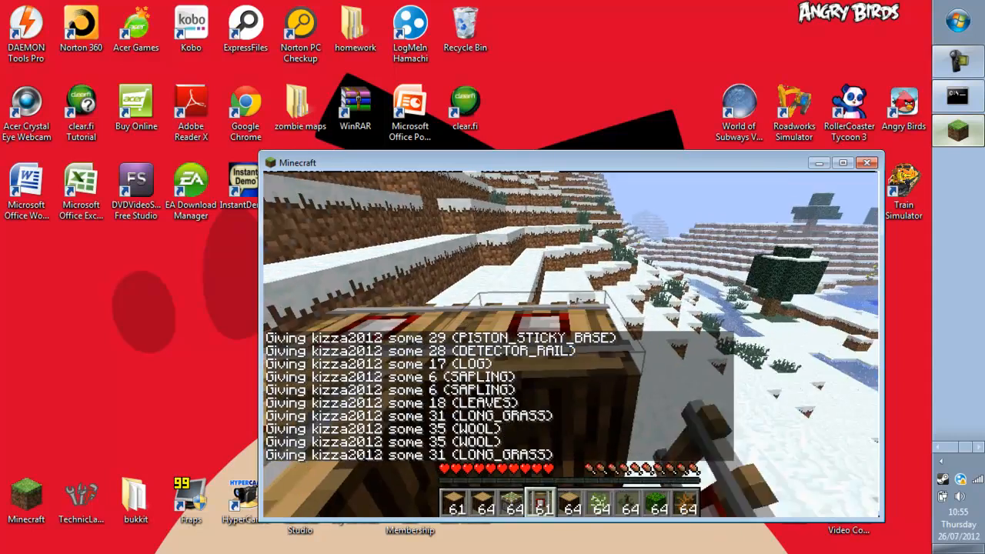
pyautogui.rightClick(571, 346)
pyautogui.press('e')
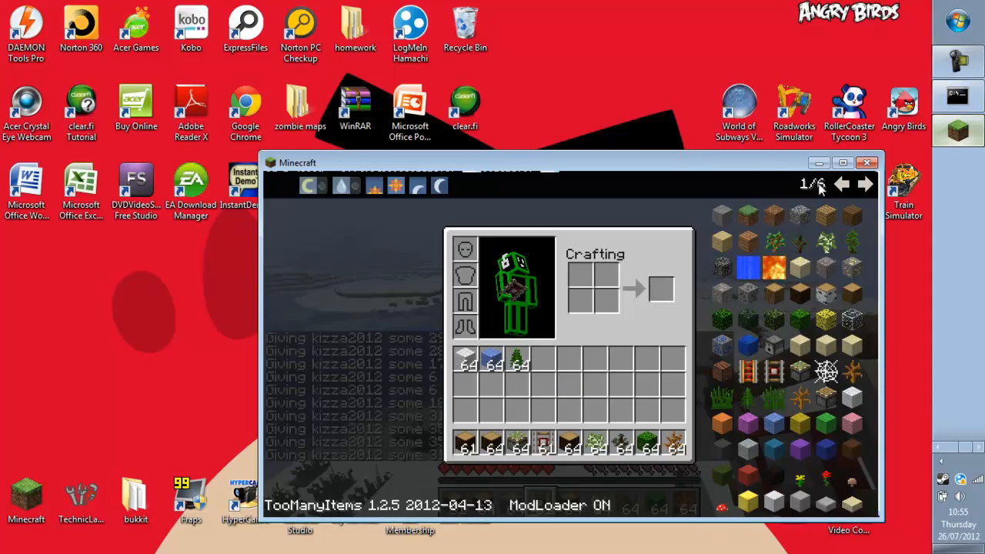
pyautogui.click(868, 164)
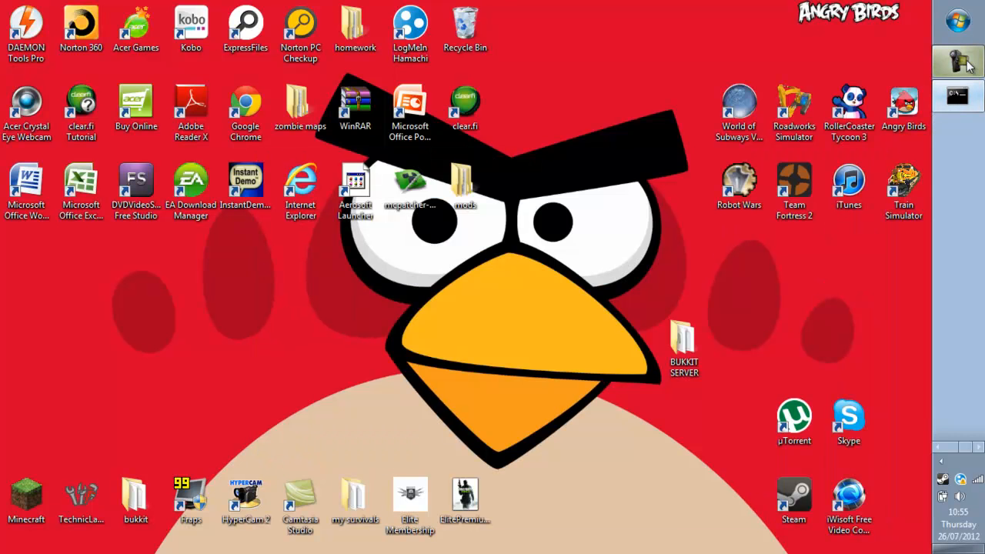